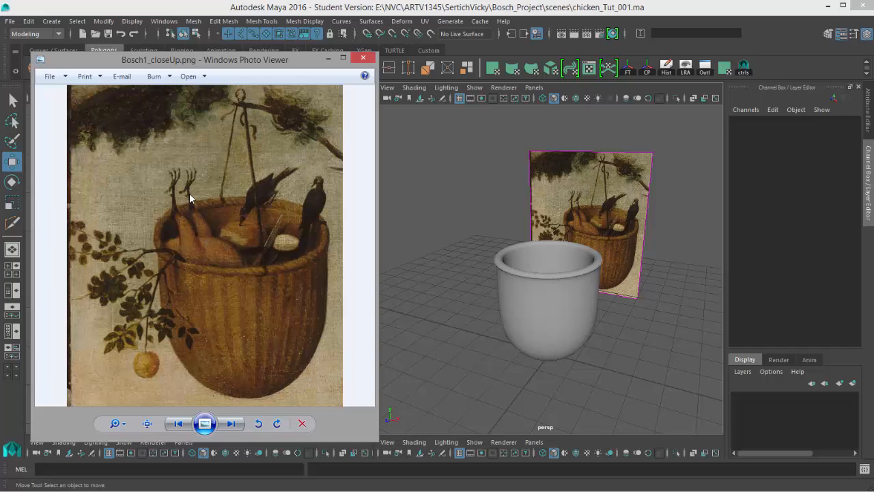
click(596, 427)
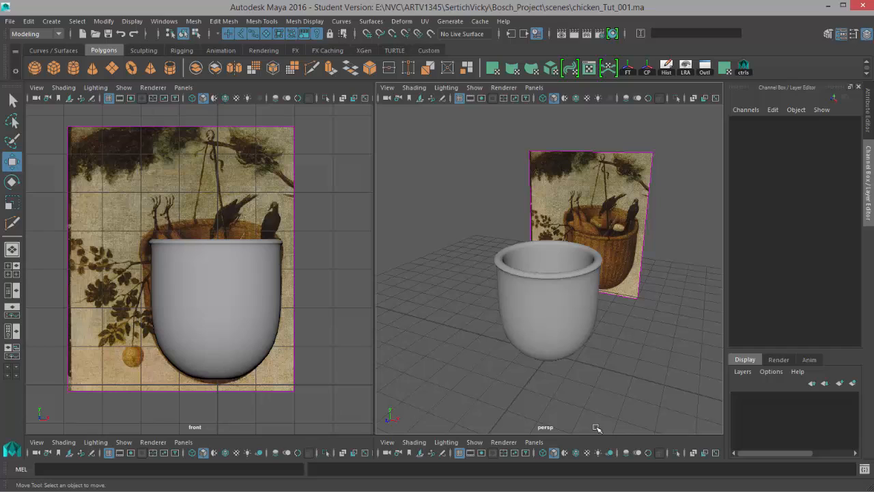
click(565, 181)
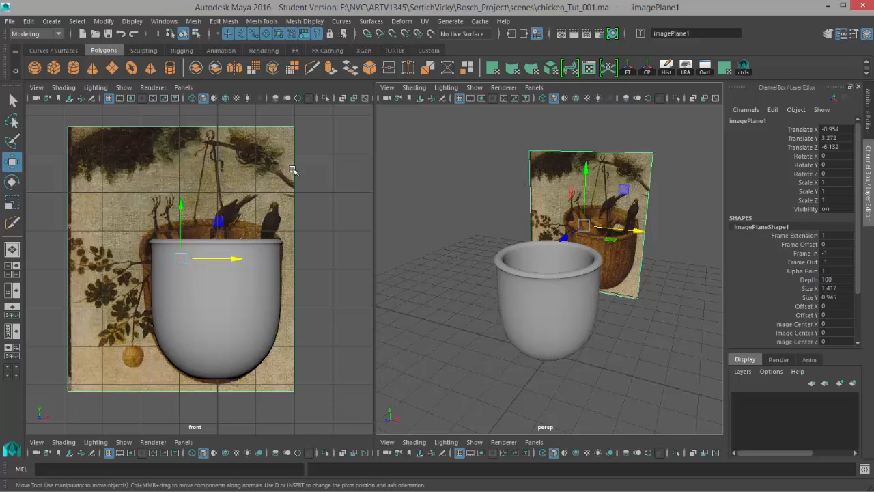
click(266, 281)
right_click(259, 251)
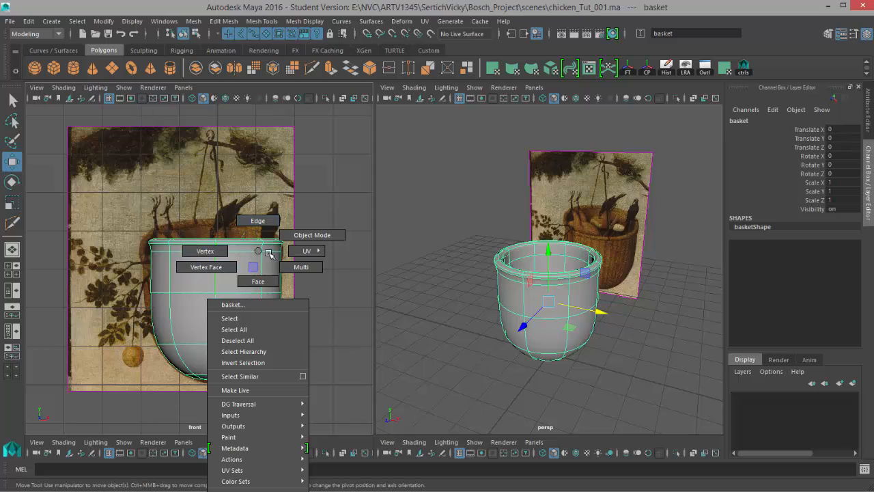
click(258, 192)
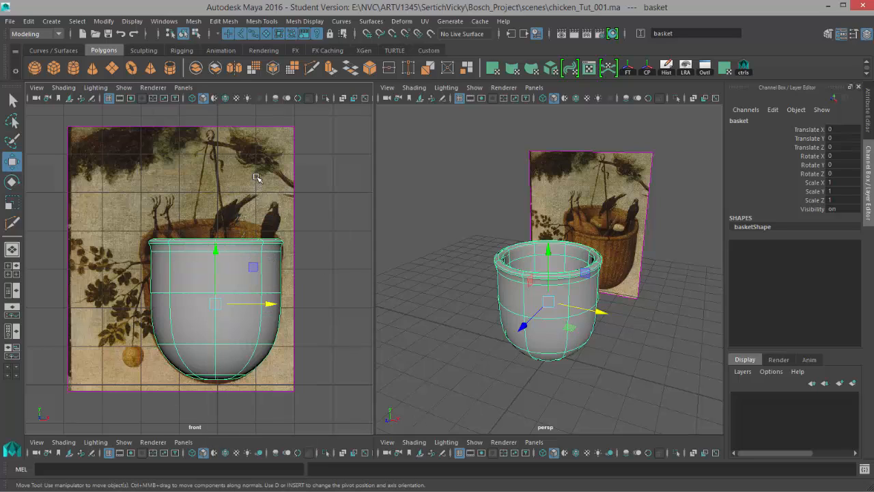
right_click(257, 178)
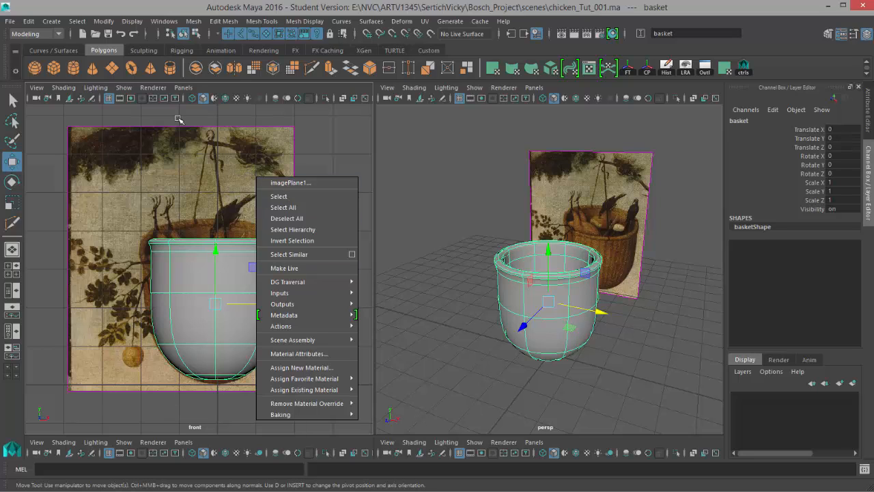
click(180, 171)
right_click(257, 166)
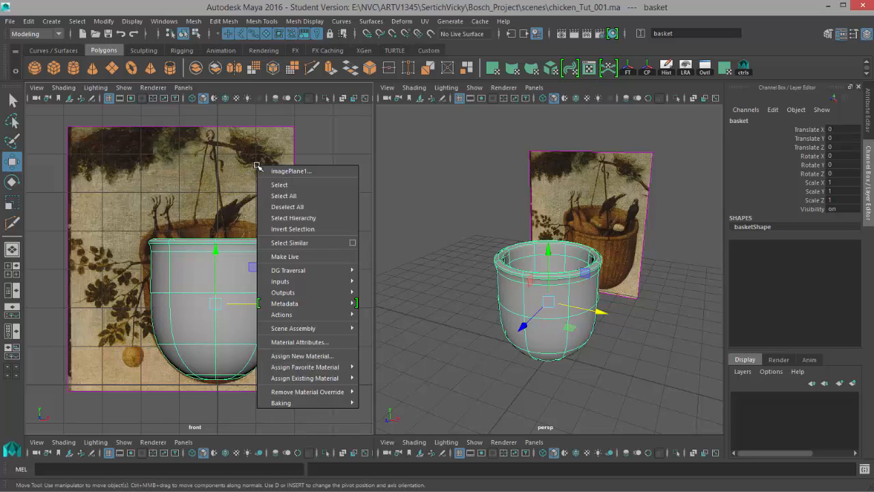
click(222, 135)
Step: Select the reference image plane and create a new display layer containing it
click(282, 132)
drag(290, 130, 317, 147)
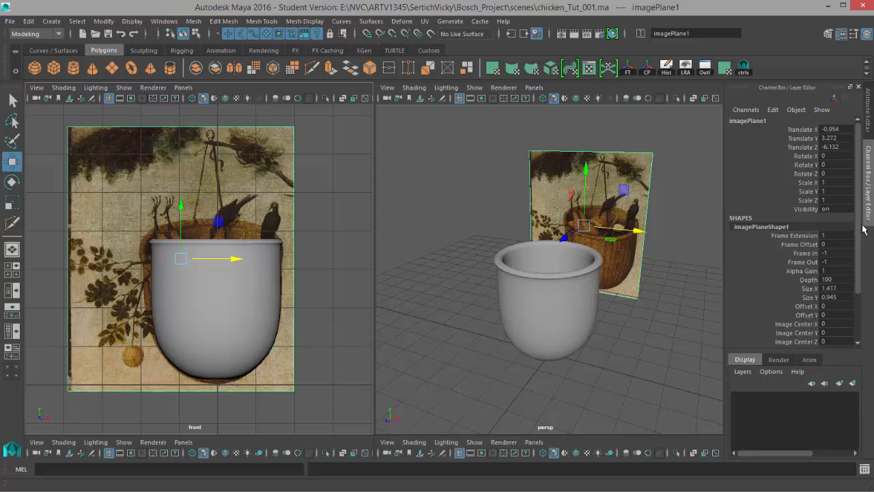
click(852, 383)
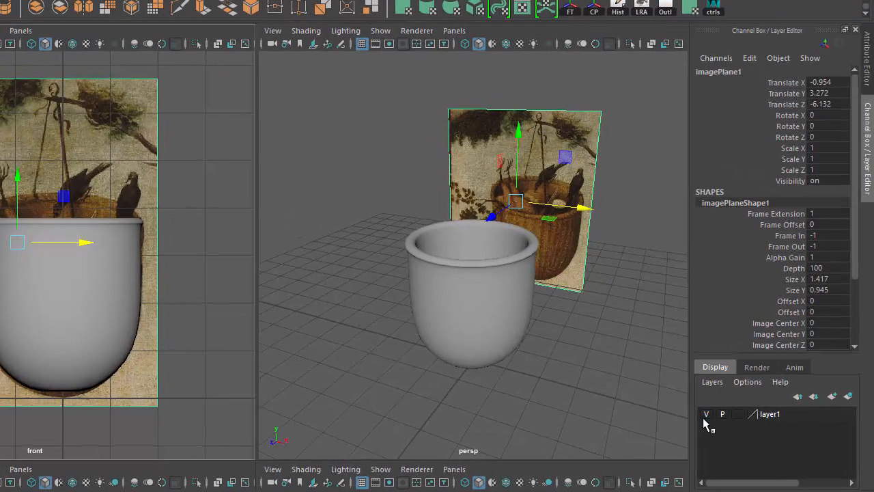
Step: Toggle layer1's visibility off and on to check what it controls
click(706, 415)
click(706, 415)
click(706, 415)
click(706, 414)
Step: Set layer1's display type to Reference and try to marquee-select the image plane in the perspective view
click(740, 414)
click(740, 414)
click(417, 97)
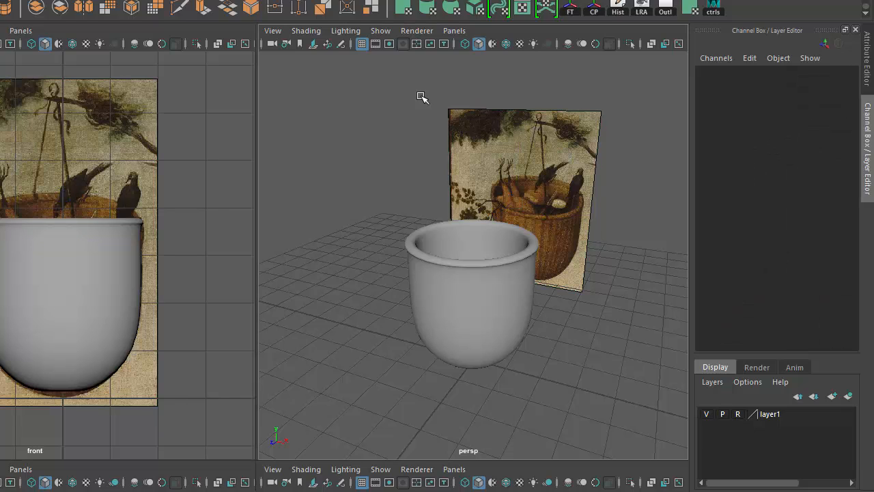
drag(423, 97, 553, 171)
drag(406, 69, 527, 154)
Step: Switch layer1 back to normal, select the image plane, and return the layer to Reference
click(738, 413)
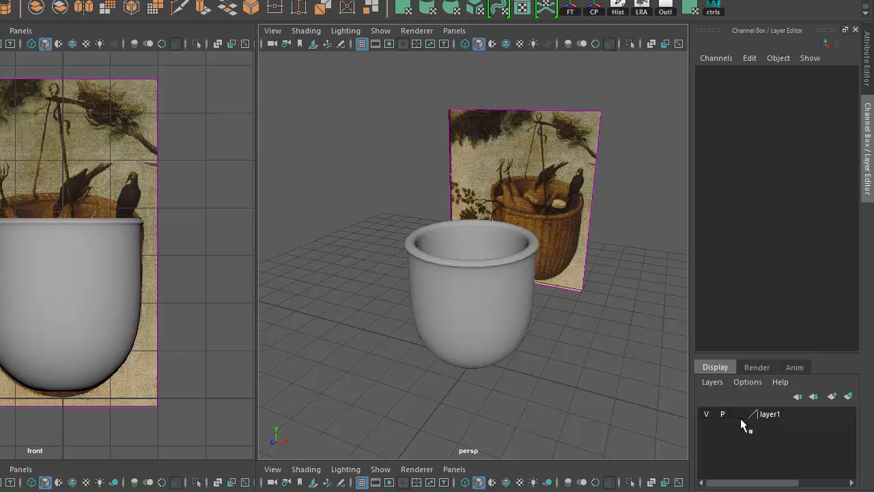
drag(441, 116, 507, 168)
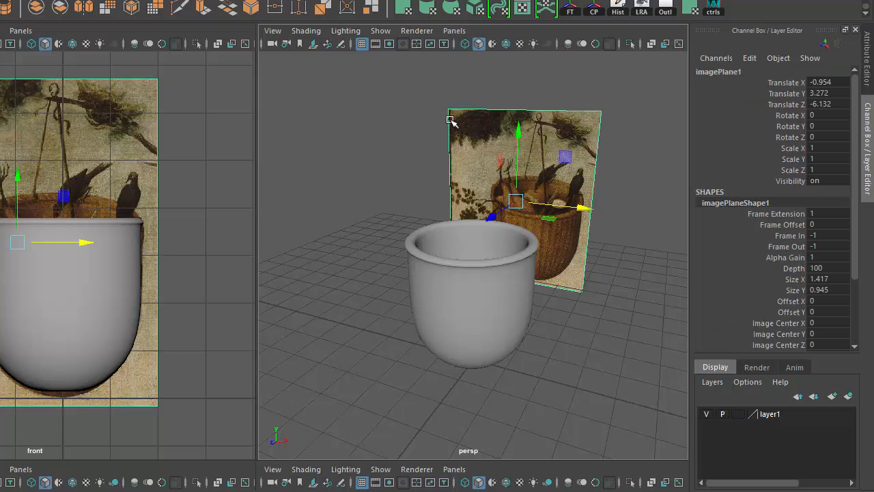
click(738, 414)
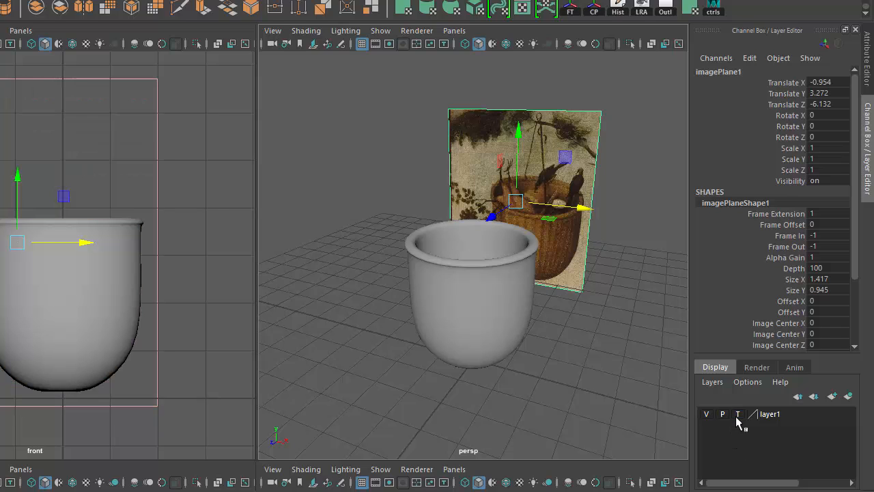
click(454, 179)
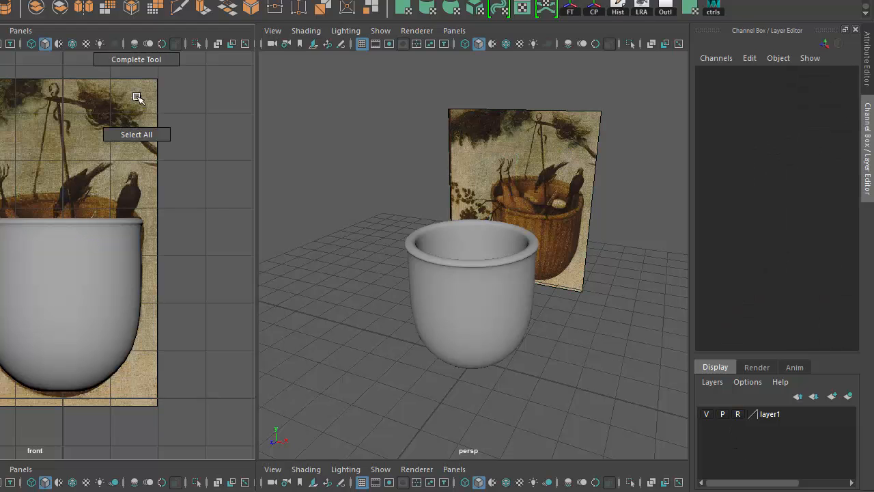
Step: Select the basket and test its component marking menu over the referenced image plane
click(89, 298)
right_click(78, 140)
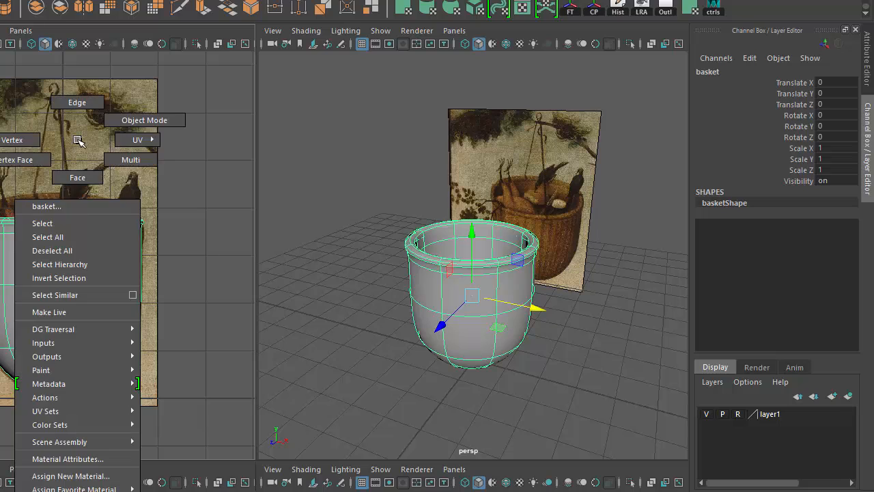
right_click(153, 129)
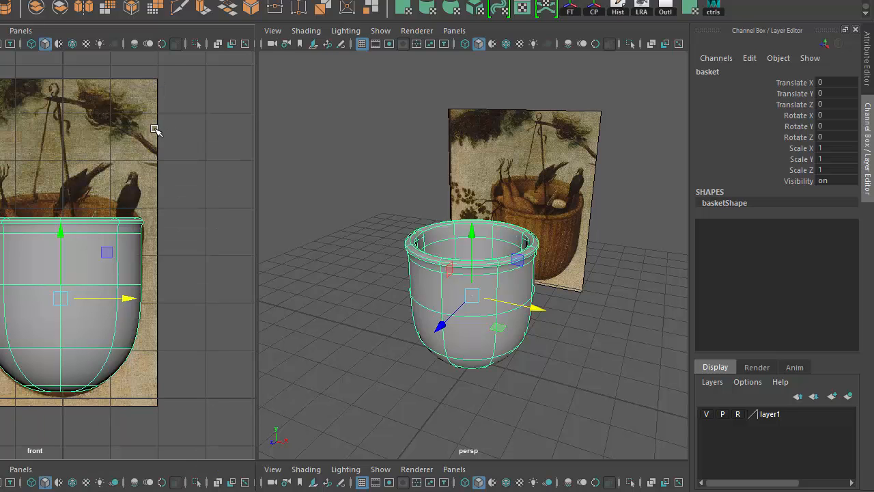
click(176, 215)
Step: Create a new display layer from the selected basket and toggle its visibility to test it
click(82, 280)
click(849, 397)
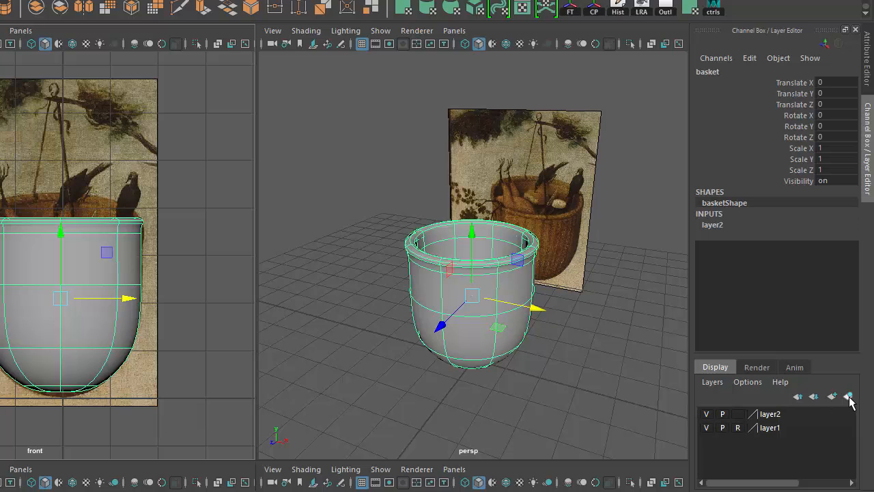
click(705, 413)
click(706, 414)
Step: Rename the basket's layer basket_layer and the image plane's layer reference, and hide basket_layer
double_click(770, 414)
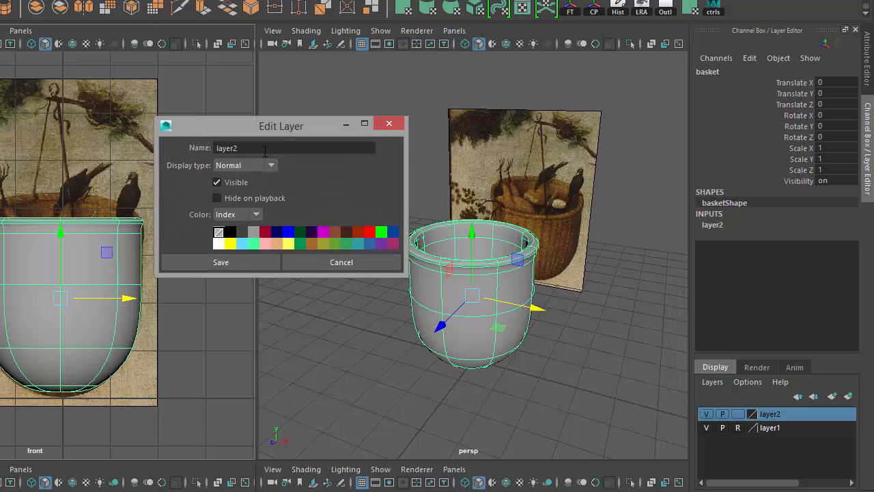
text(b)
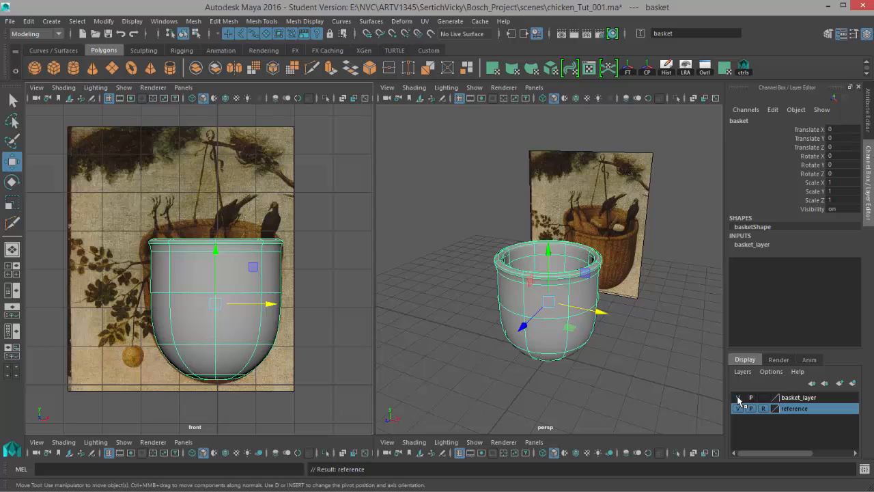
click(738, 397)
click(478, 342)
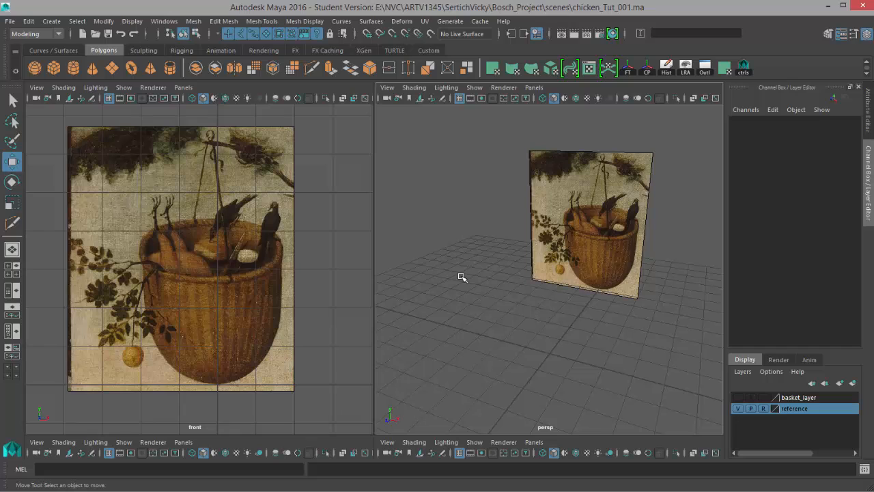
Step: Create a polygon cube and move it in the front view over the chicken's body in the painting
click(51, 21)
mouse_move(100, 63)
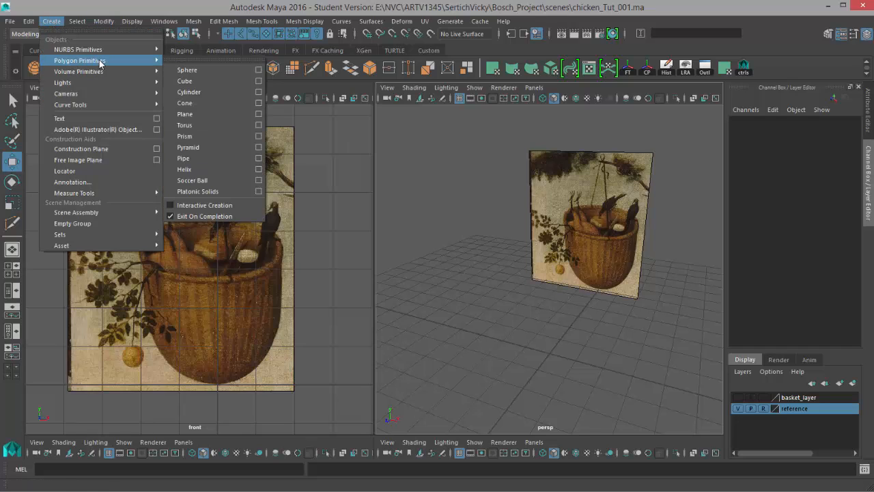
click(199, 82)
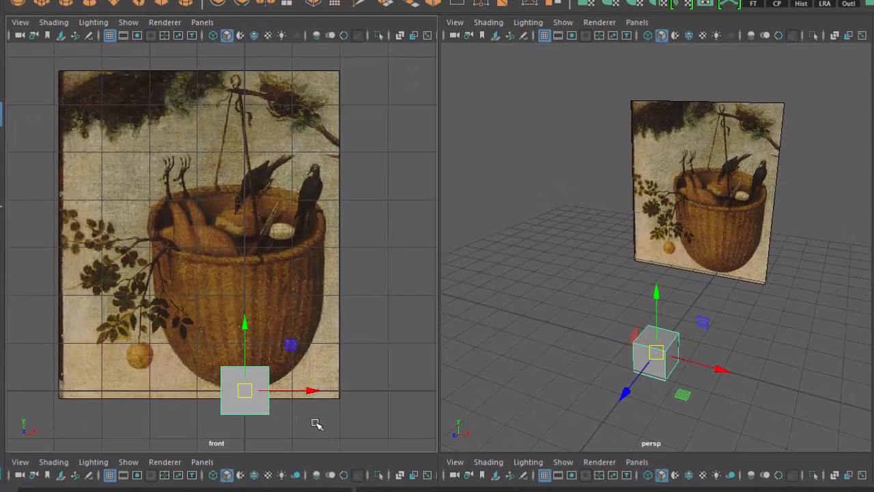
drag(246, 391, 207, 246)
scroll(195, 248, up, 5)
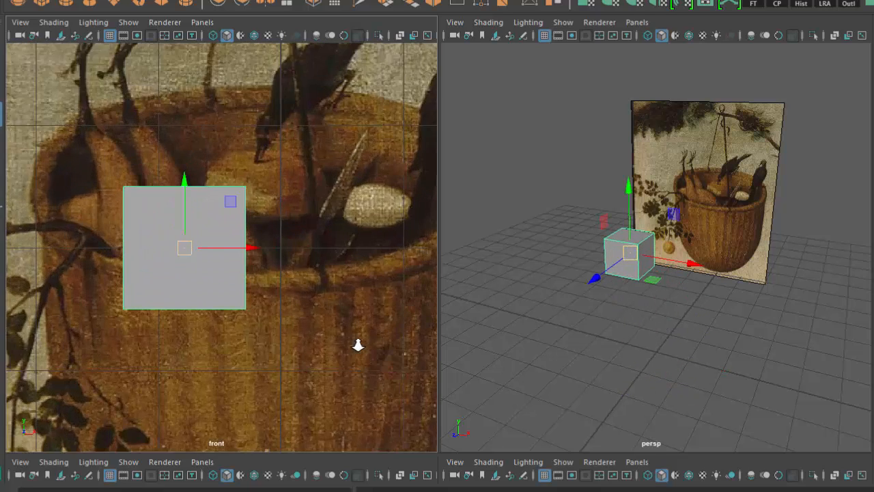
alt+middle_drag(182, 247, 237, 294)
mouse_move(237, 293)
mouse_down()
mouse_move(224, 302)
mouse_move(214, 297)
mouse_move(228, 286)
mouse_move(223, 308)
mouse_move(236, 289)
mouse_up()
Step: Show the front view in wireframe and scale the cube down in width and height toward the chicken's body size
key(space)
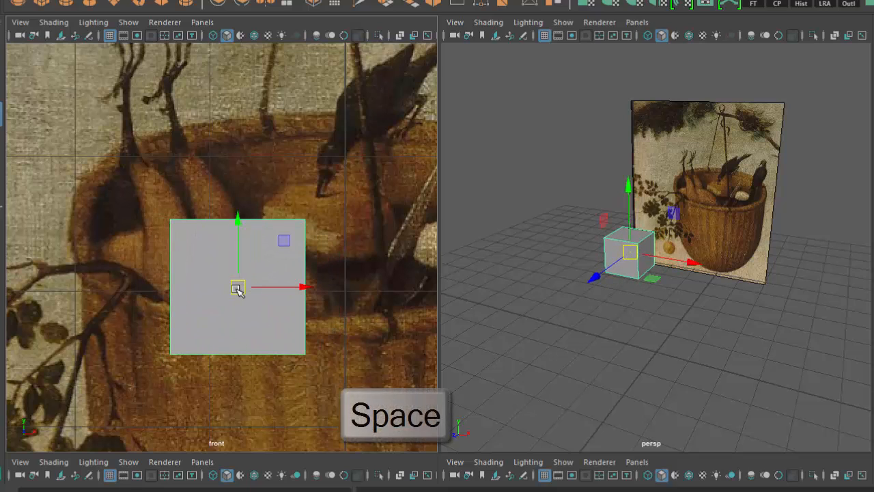
key(4)
key(r)
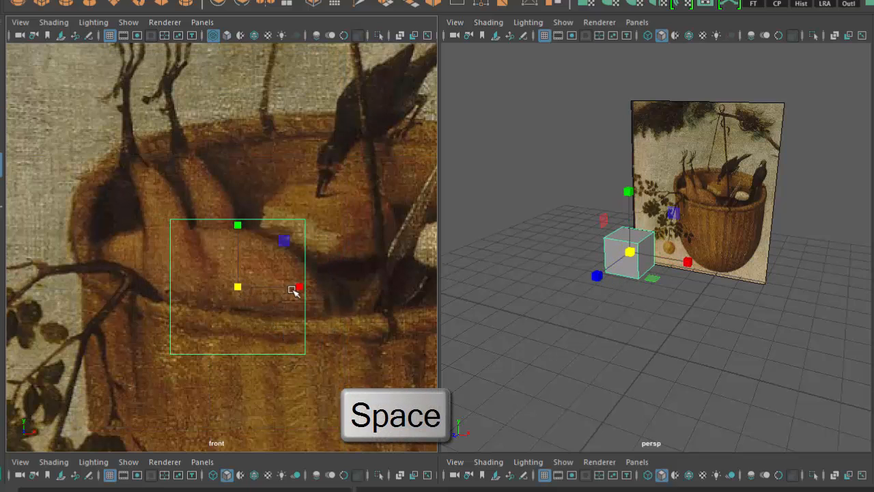
mouse_move(296, 288)
mouse_down()
mouse_move(282, 293)
mouse_move(298, 288)
mouse_up()
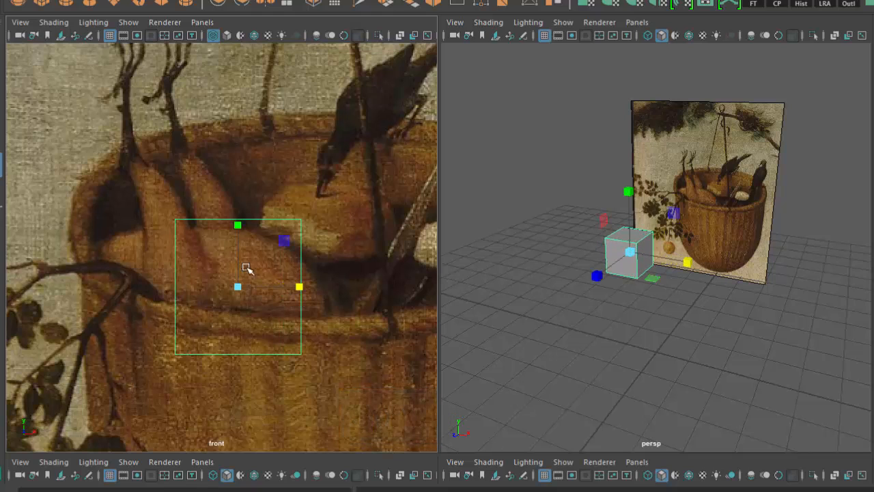
drag(237, 226, 237, 238)
Step: In vertex mode, move the cube's lower-left front-view vertices to the chicken body's lower-left edge at the basket rim
right_drag(323, 206, 277, 202)
drag(206, 319, 162, 354)
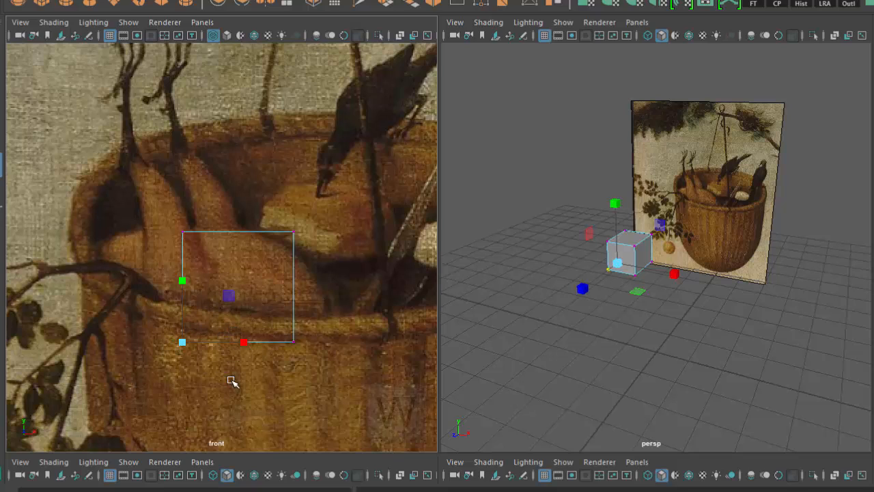
key(w)
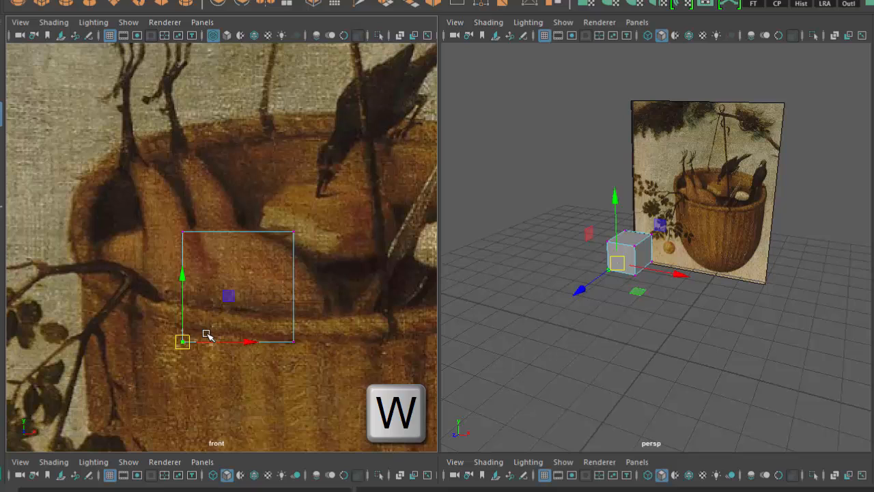
drag(182, 342, 137, 307)
Step: Move the cube's upper-left front-view vertices to the top left of the chicken's body
drag(176, 205, 232, 276)
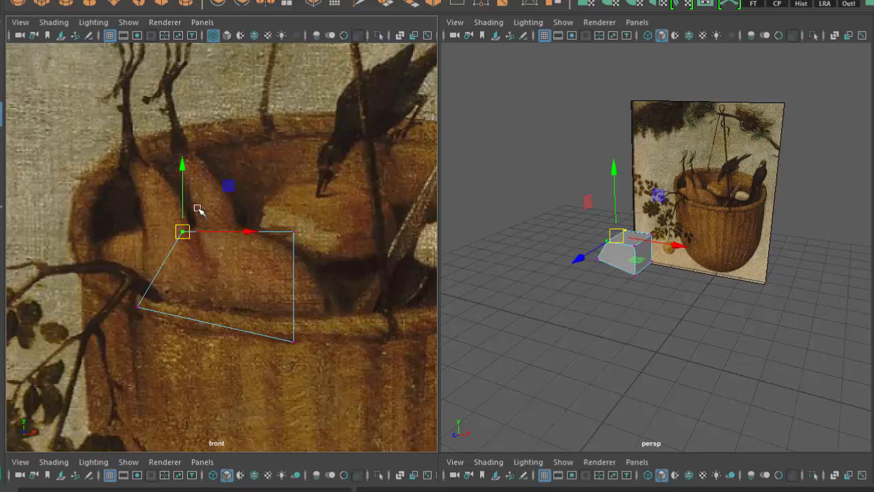
drag(183, 186, 183, 167)
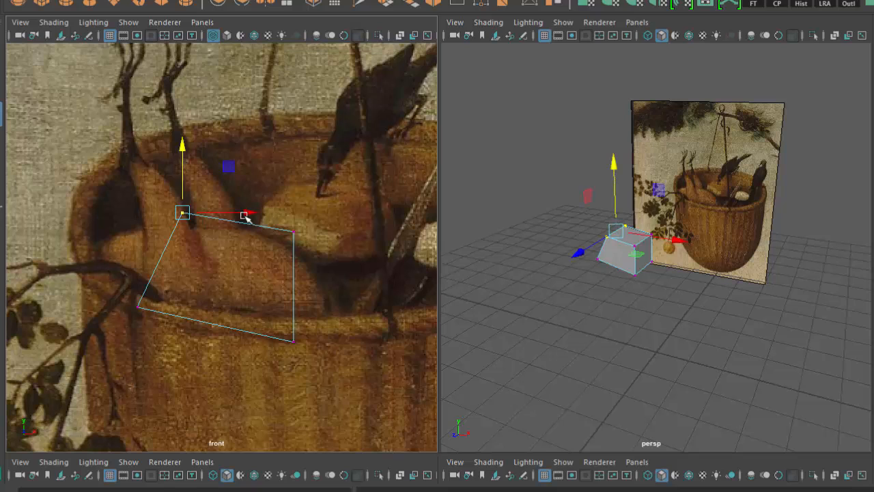
mouse_move(249, 213)
mouse_down()
mouse_move(213, 208)
mouse_move(252, 209)
mouse_up()
drag(188, 149, 190, 168)
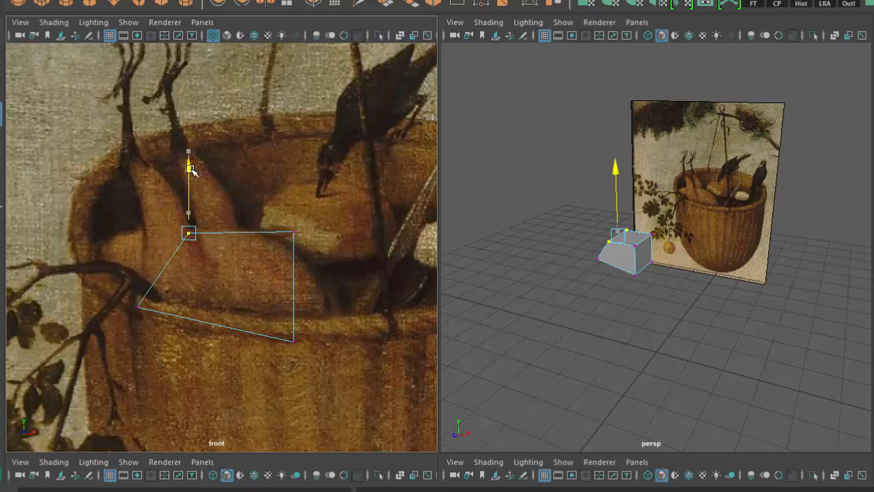
drag(207, 232, 164, 227)
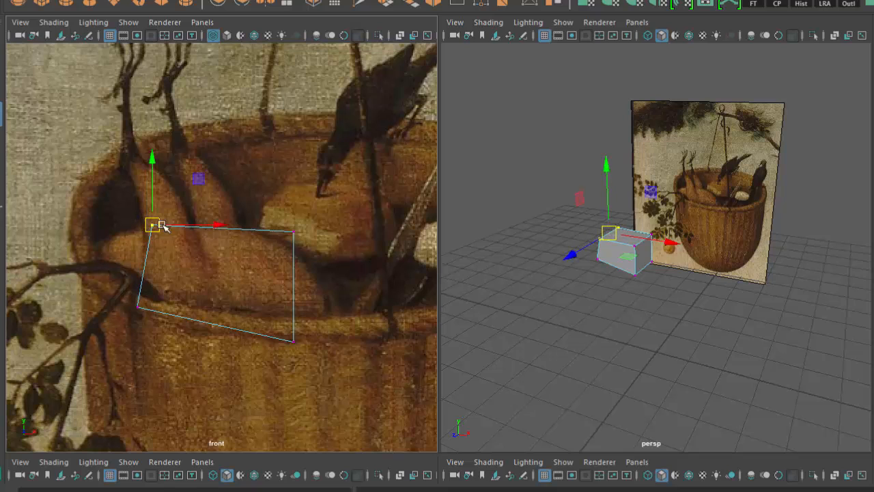
Step: Try moving the selected vertices freely in the perspective view, and undo the move
scroll(621, 230, up, 2)
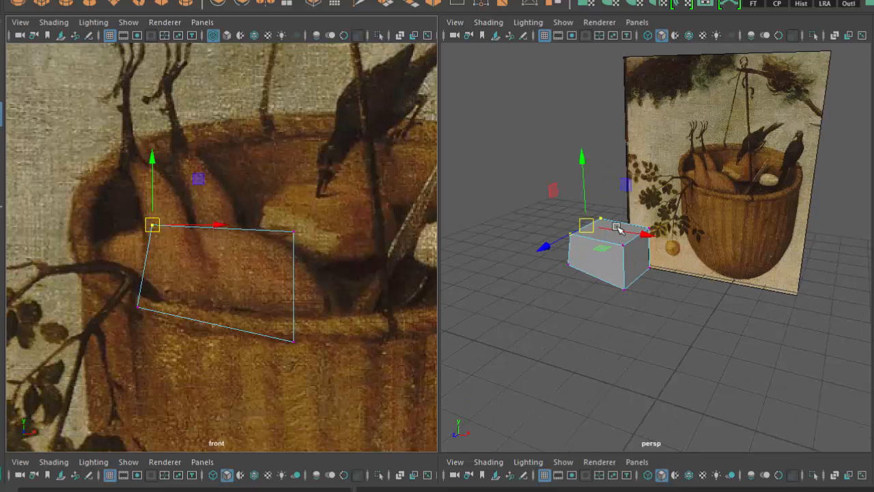
drag(587, 227, 526, 262)
key(ctrl+z)
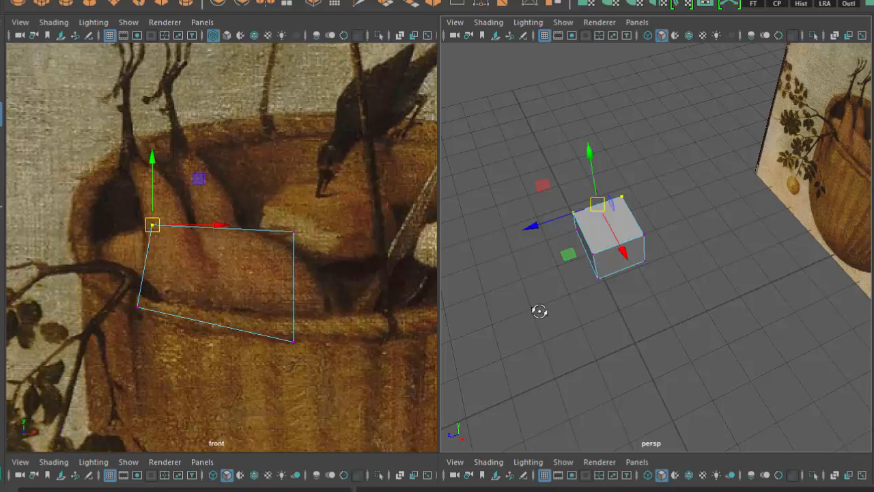
mouse_move(540, 308)
alt+mouse_down()
mouse_move(652, 258)
mouse_move(626, 257)
alt+mouse_up()
key(ctrl+z)
Step: Activate the Move tool's XY plane handle in the perspective view for the selected upper-left vertices
alt+drag(638, 358, 630, 332)
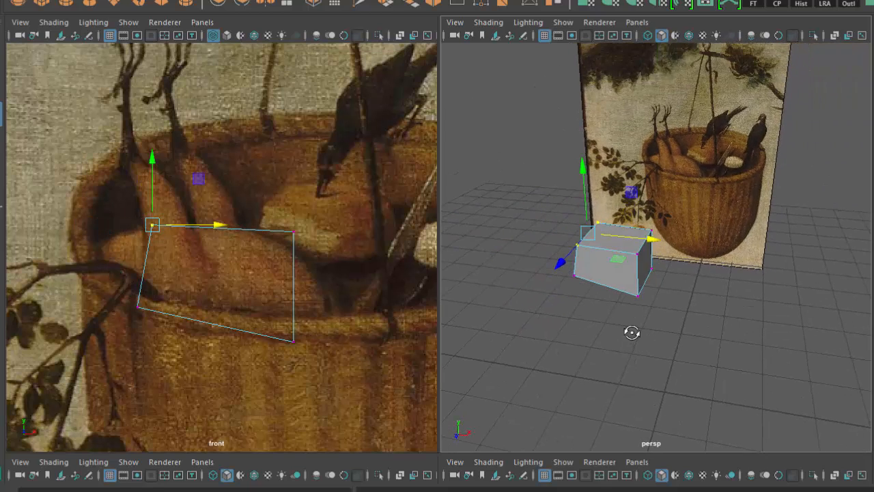
drag(629, 189, 616, 237)
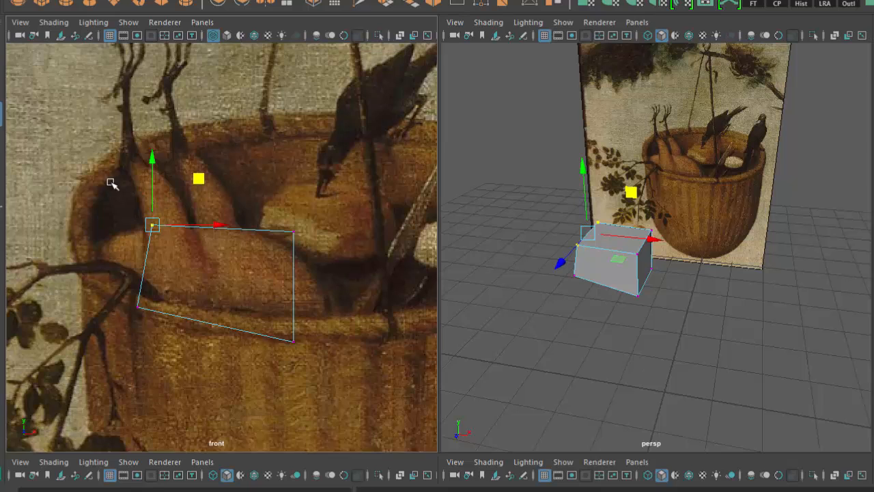
Step: Try moving the upper-left corner from a single picked vertex in the front view, and undo the move
scroll(120, 193, down, 5)
scroll(155, 241, up, 5)
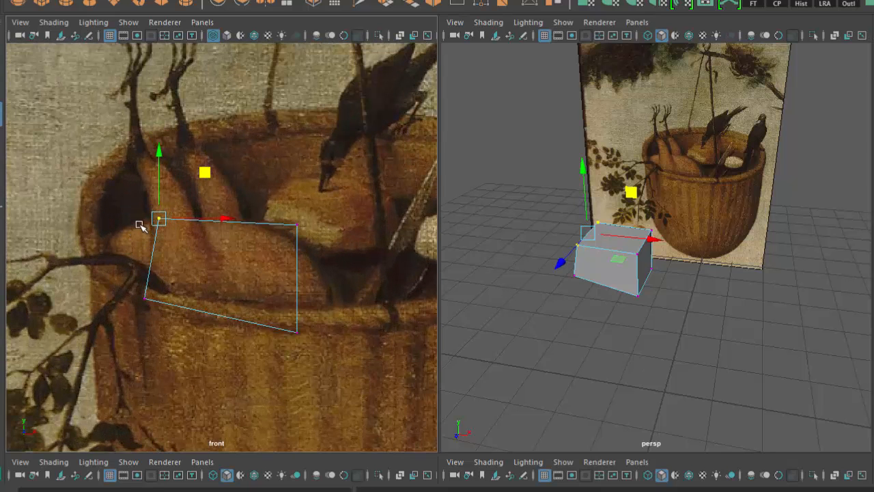
drag(116, 272, 176, 352)
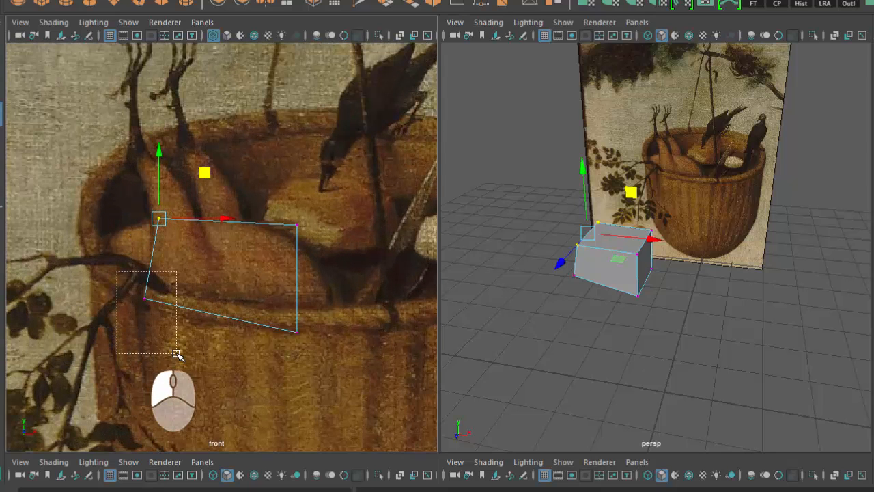
click(159, 218)
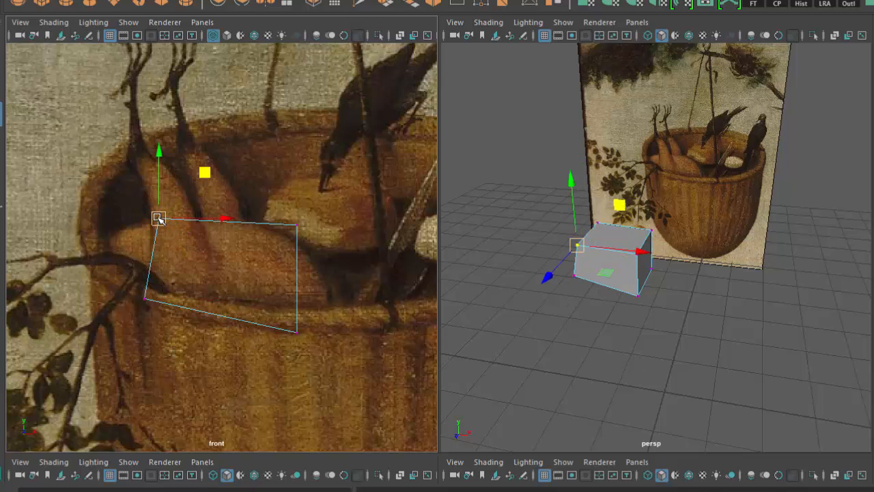
drag(158, 217, 109, 211)
mouse_move(113, 154)
mouse_down()
mouse_move(121, 163)
mouse_move(113, 169)
mouse_up()
key(ctrl+z)
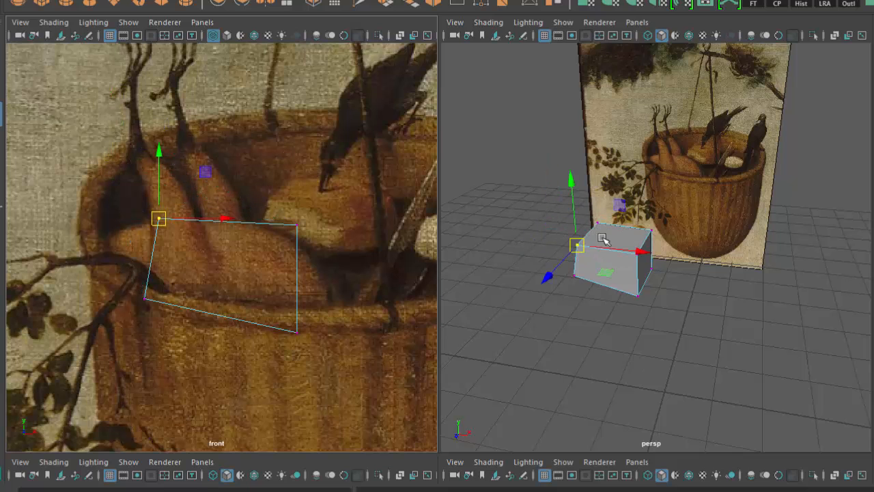
alt+drag(645, 275, 687, 294)
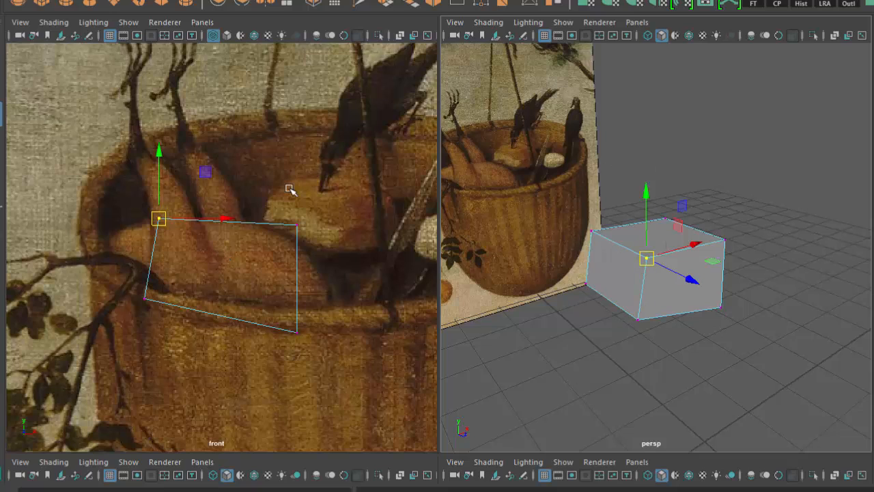
Step: Try moving only the nearest upper-left vertex away from the cube to the painting's basket edge, check it in perspective, and undo it
click(139, 244)
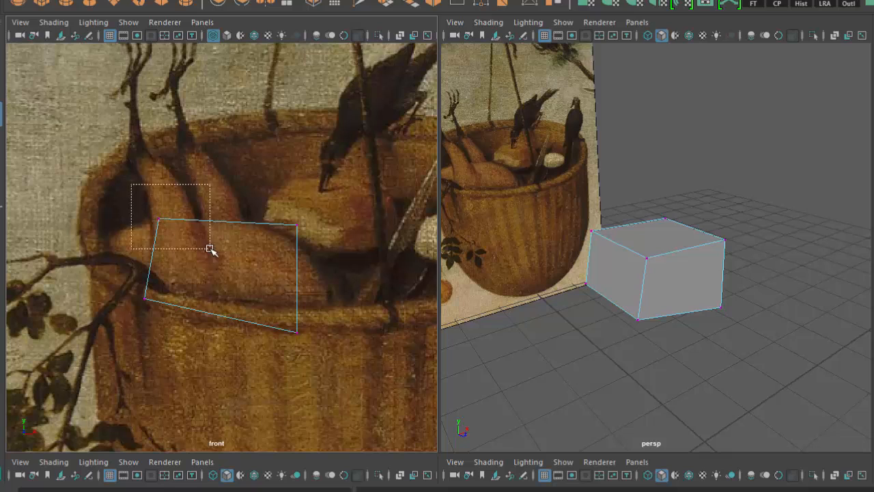
click(158, 220)
click(156, 225)
click(158, 221)
drag(159, 221, 73, 157)
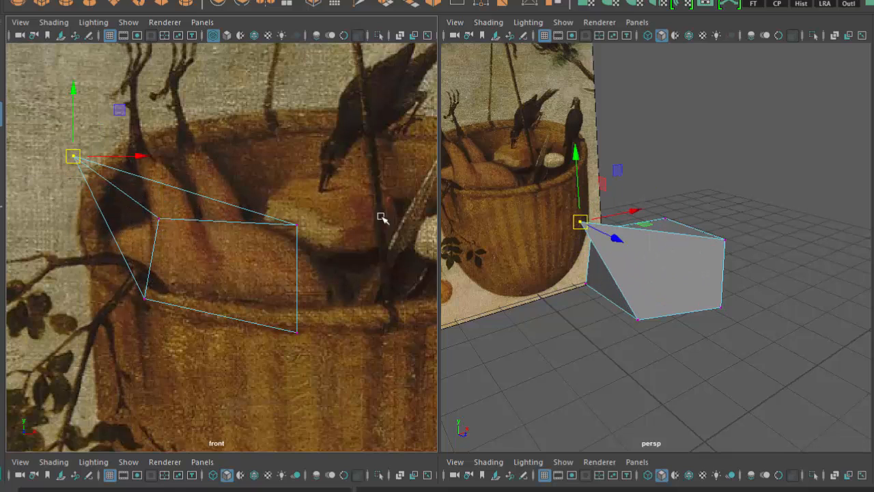
mouse_move(621, 261)
alt+mouse_down()
mouse_move(644, 292)
mouse_move(800, 303)
mouse_move(764, 291)
mouse_move(563, 286)
mouse_move(527, 297)
mouse_move(747, 289)
mouse_move(558, 307)
alt+mouse_up()
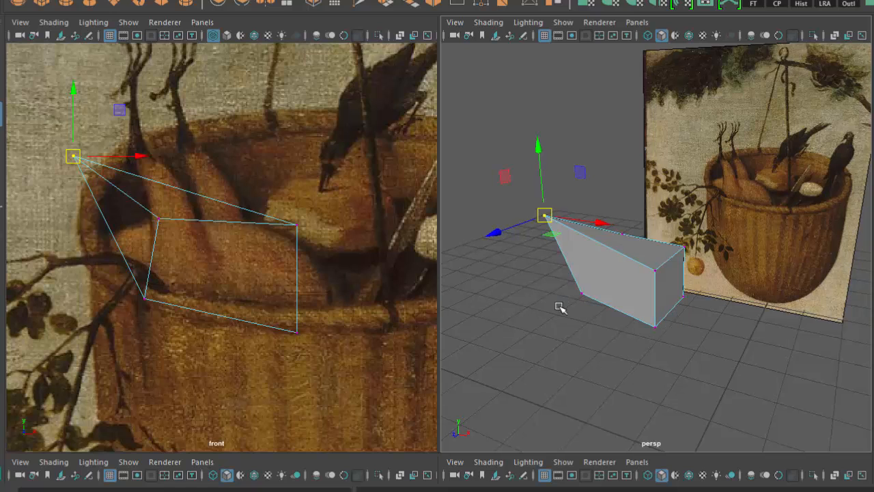
key(ctrl+z)
key(ctrl+z)
Step: Box-select and move the cube's front-view corner vertex pairs so its outline fits the middle of the chicken's body above the basket rim
drag(371, 298, 211, 372)
drag(297, 333, 243, 317)
drag(269, 211, 301, 252)
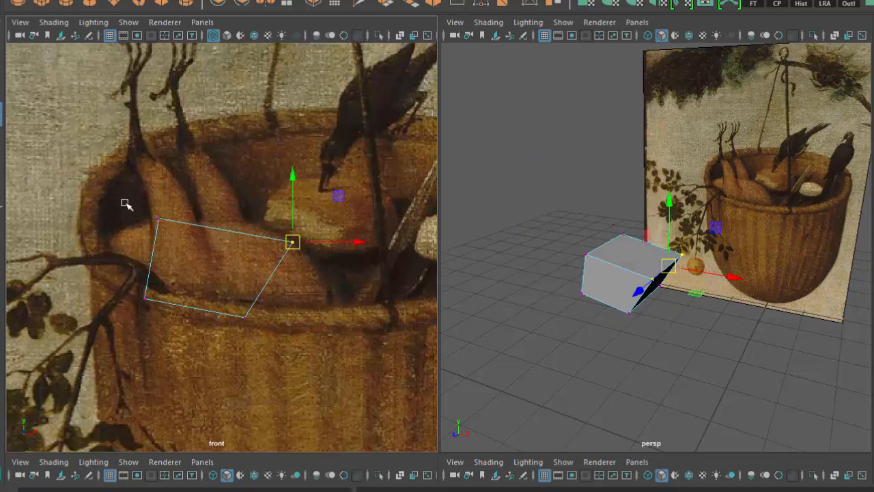
drag(126, 203, 161, 221)
drag(107, 279, 175, 294)
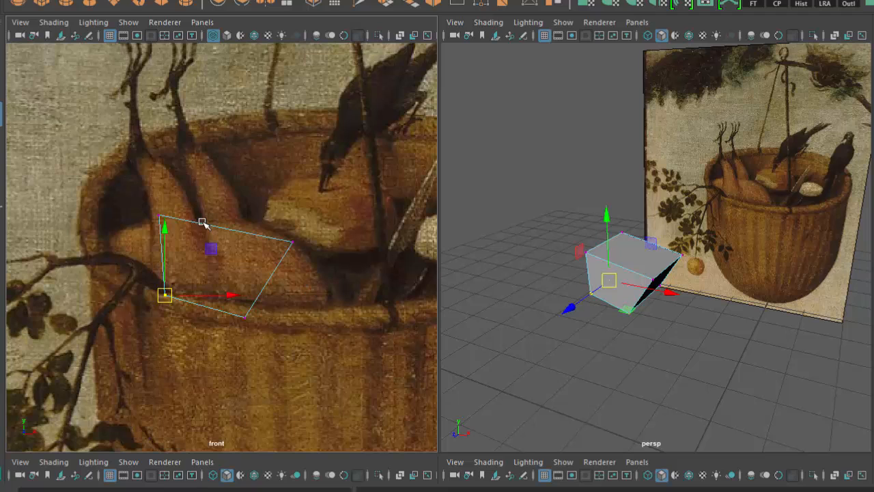
Step: Return the cube to object mode and compare its smooth mesh preview with the unsmoothed display
right_drag(202, 223, 268, 200)
click(649, 251)
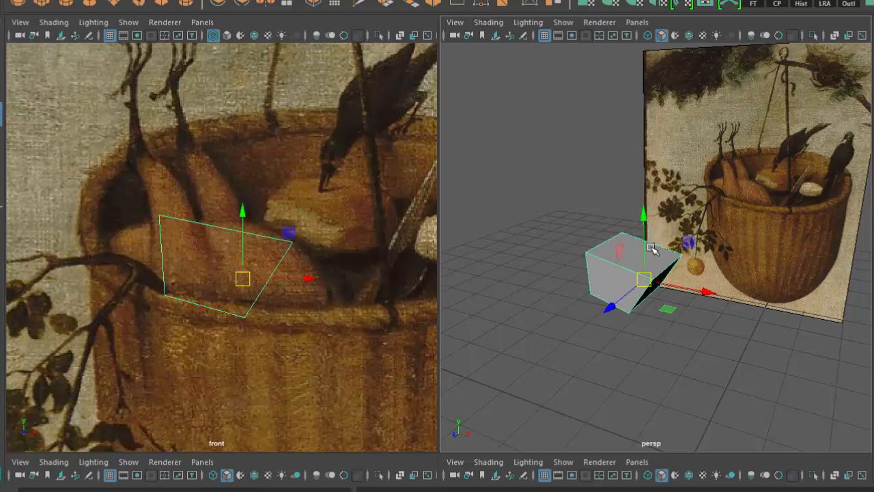
key(3)
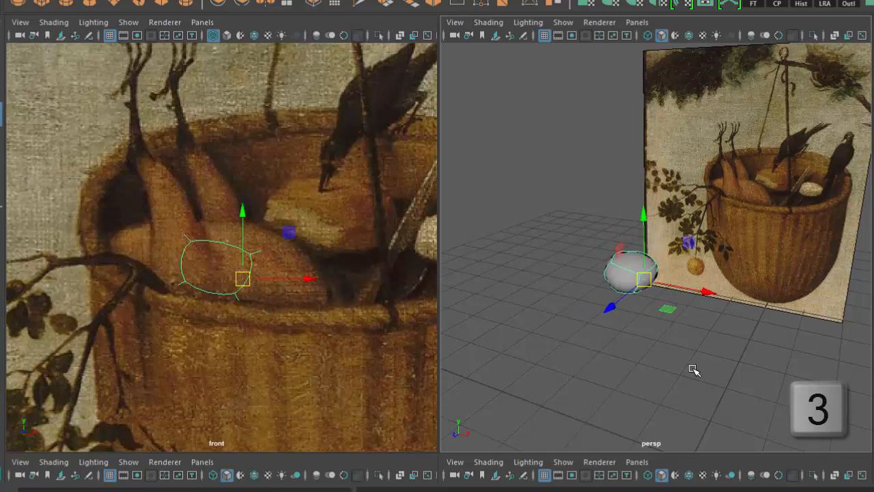
click(691, 367)
key(1)
click(628, 278)
key(1)
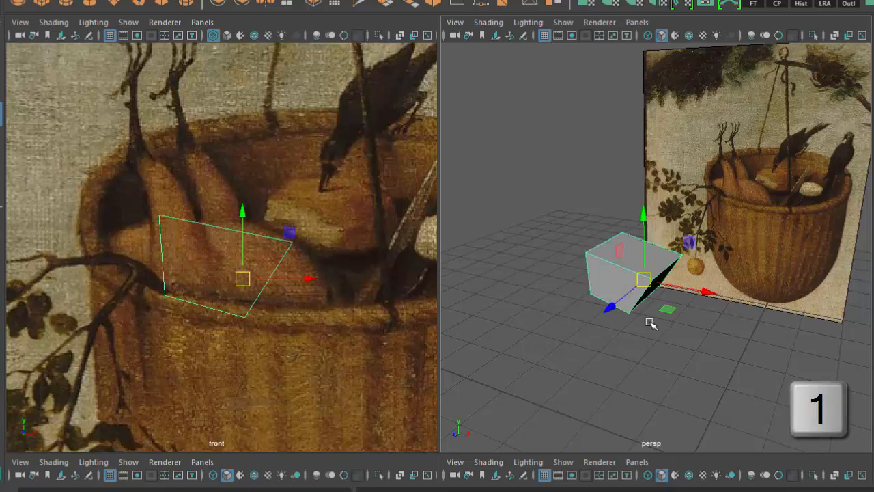
key(3)
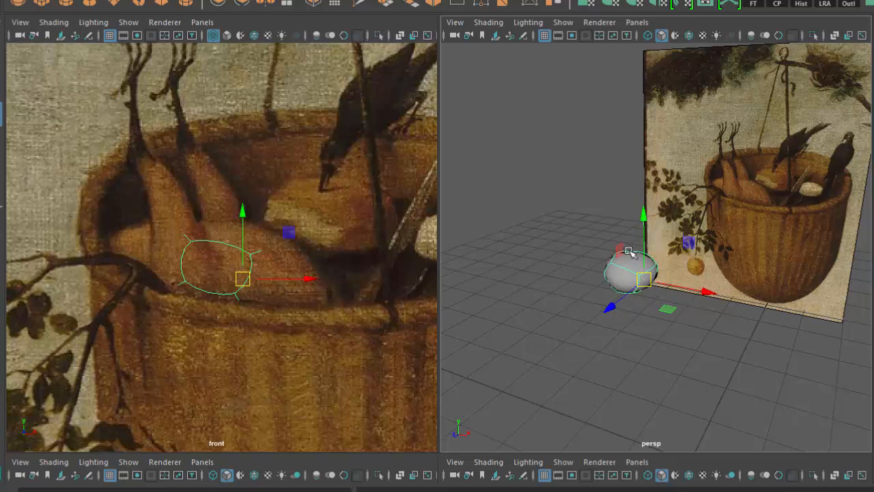
key(1)
Step: Extrude the cube's right end face toward the chicken's rear with a Local Translate Z of 0.455
mouse_move(650, 308)
alt+mouse_down()
mouse_move(644, 302)
mouse_move(653, 303)
alt+mouse_up()
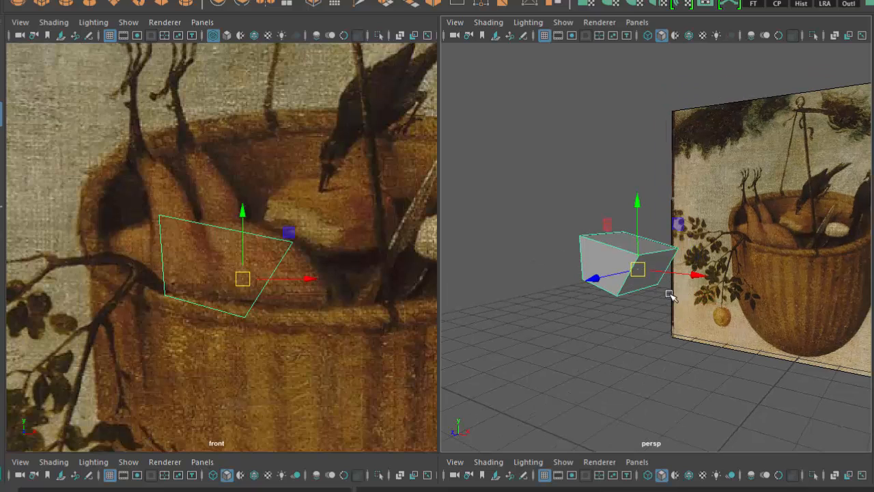
right_click(657, 243)
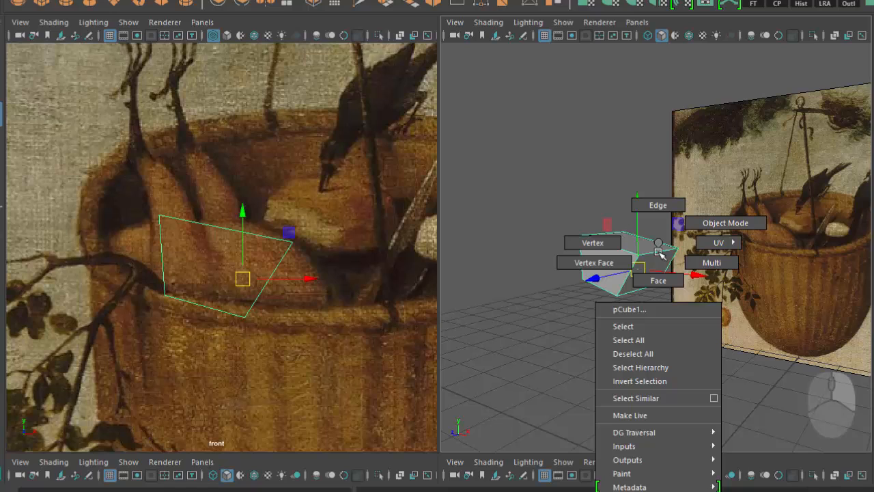
right_drag(659, 253, 649, 280)
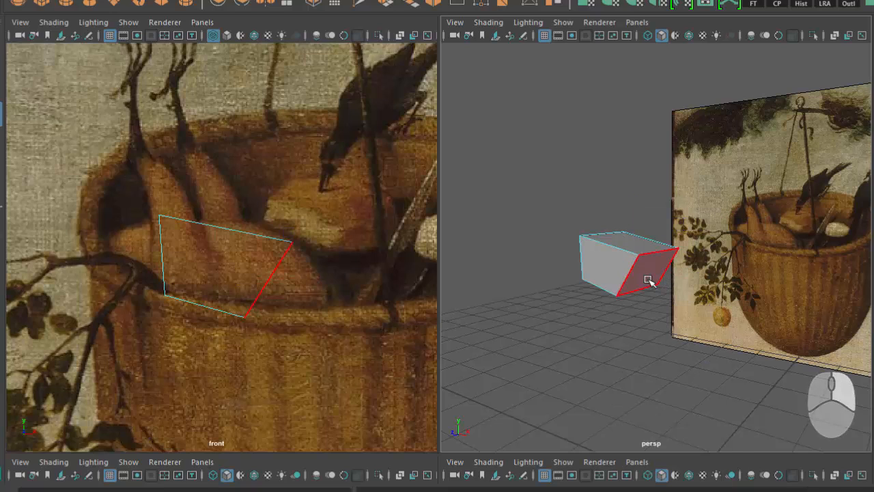
click(648, 280)
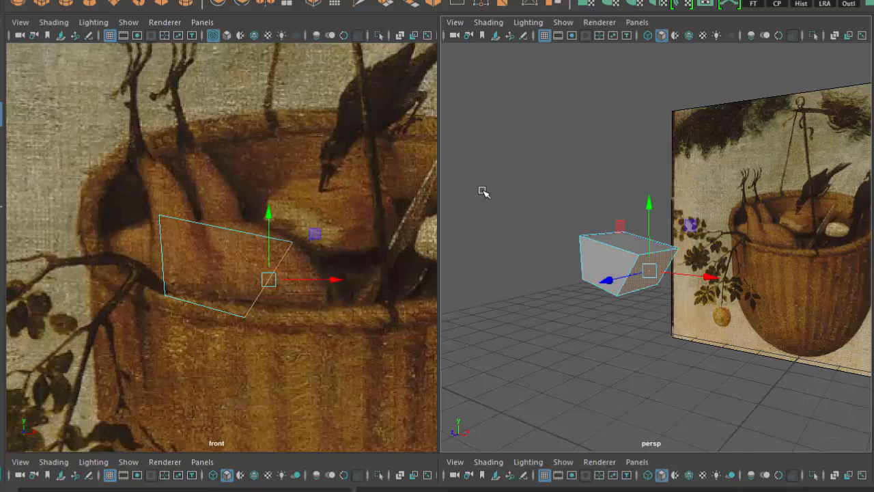
shift+right_drag(477, 183, 482, 220)
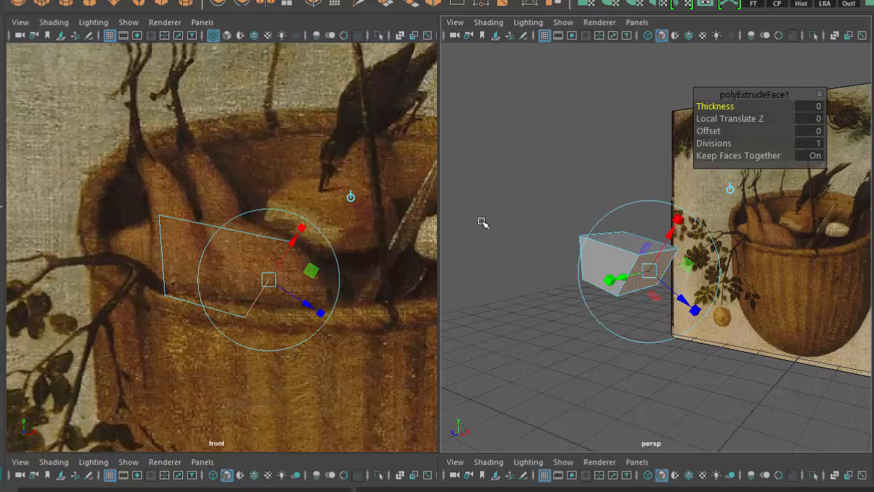
drag(679, 313, 709, 316)
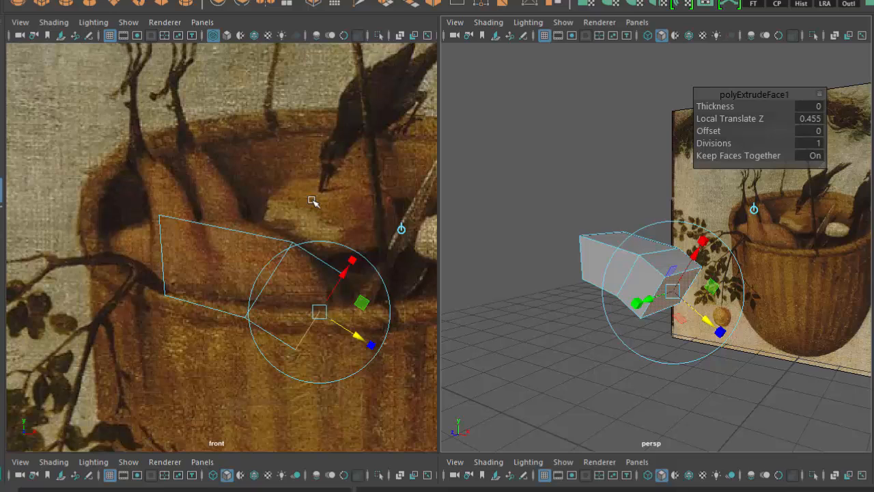
key(w)
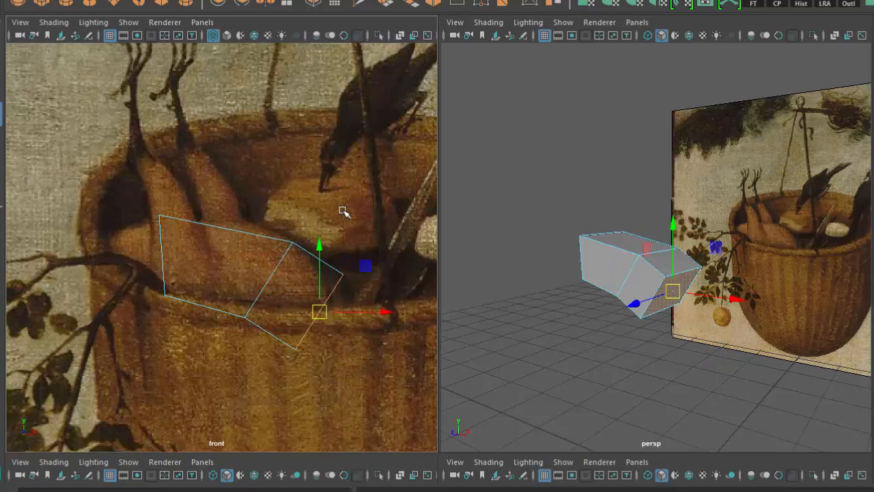
Step: Move the extruded right end's upper vertices down to the basket rim and its lower vertices slightly up, checking the shape in smooth preview
right_drag(342, 210, 280, 199)
click(346, 271)
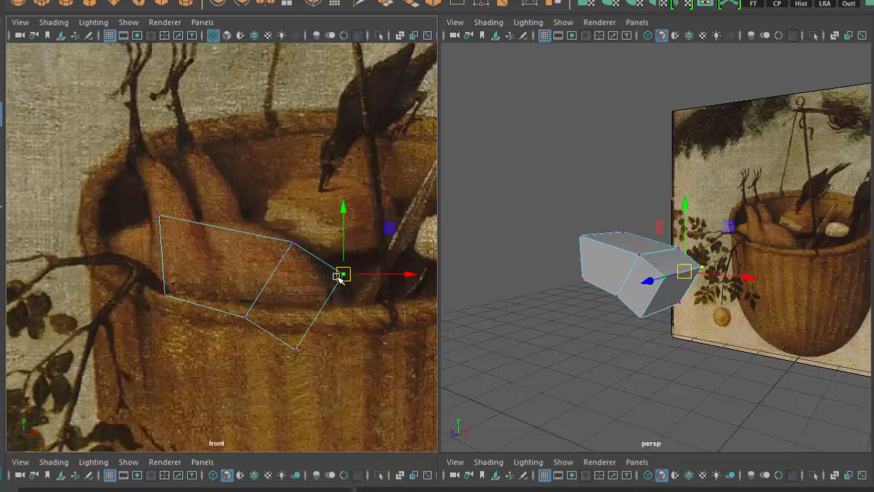
drag(343, 272, 341, 321)
click(296, 350)
drag(309, 360, 308, 346)
click(339, 321)
drag(339, 323, 333, 320)
key(3)
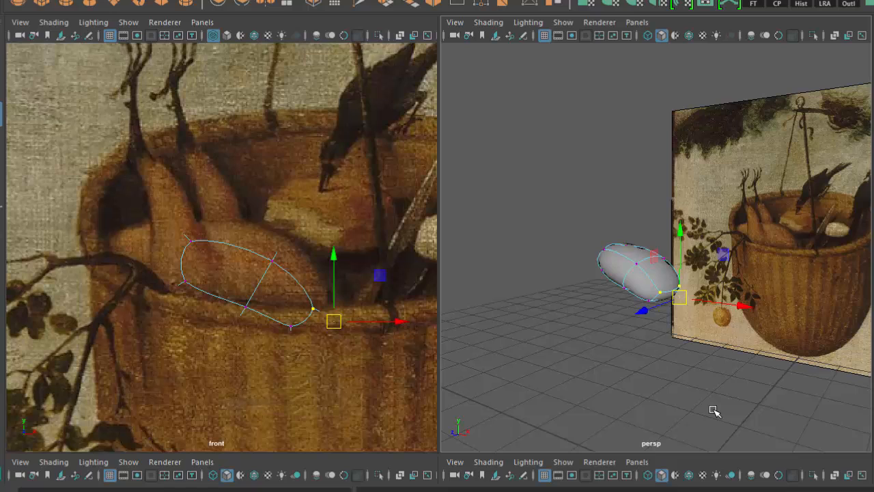
key(1)
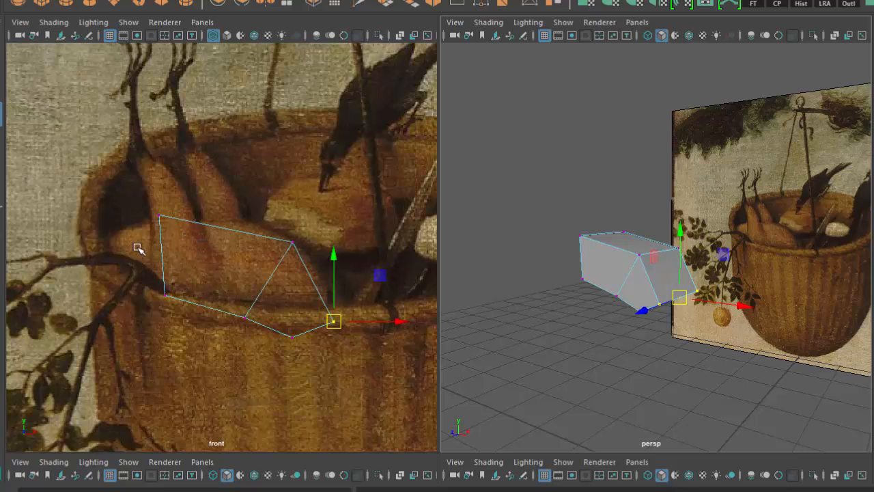
Step: Extrude the body's left end face toward the basket's left edge with a Local Translate Z of 0.423
right_drag(633, 241, 632, 273)
alt+drag(568, 301, 686, 287)
click(683, 263)
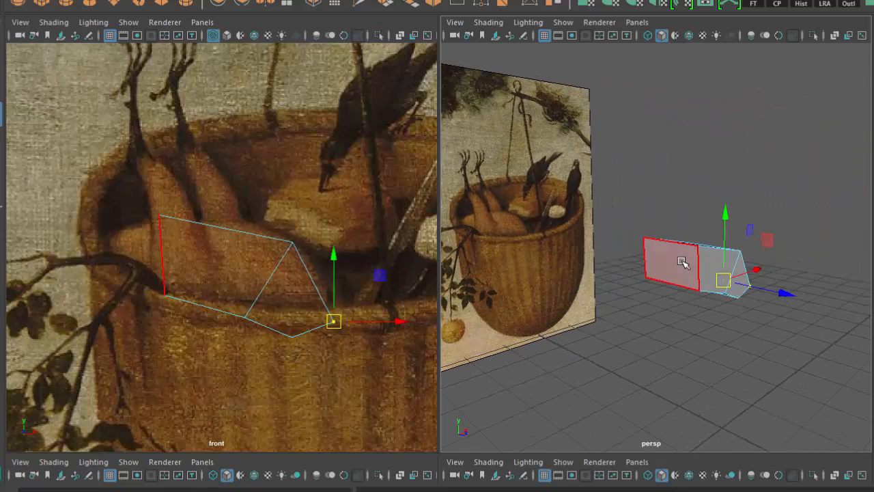
click(682, 262)
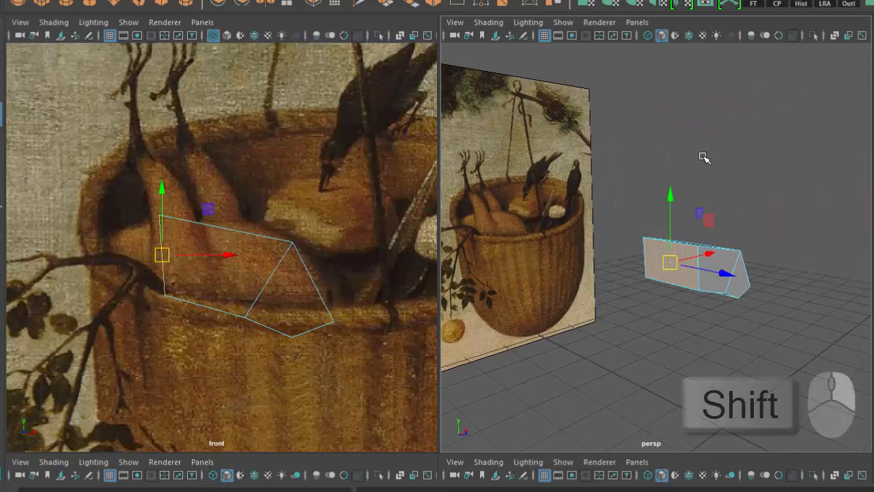
shift+right_drag(703, 157, 694, 195)
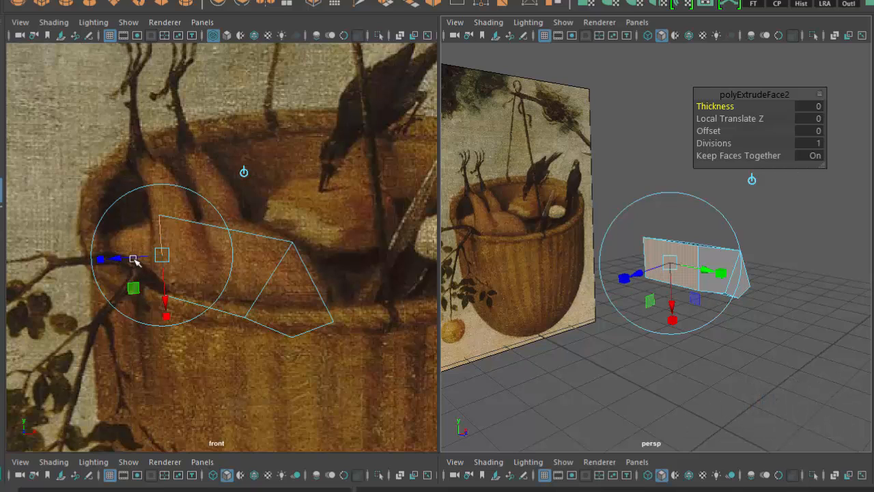
drag(131, 259, 97, 279)
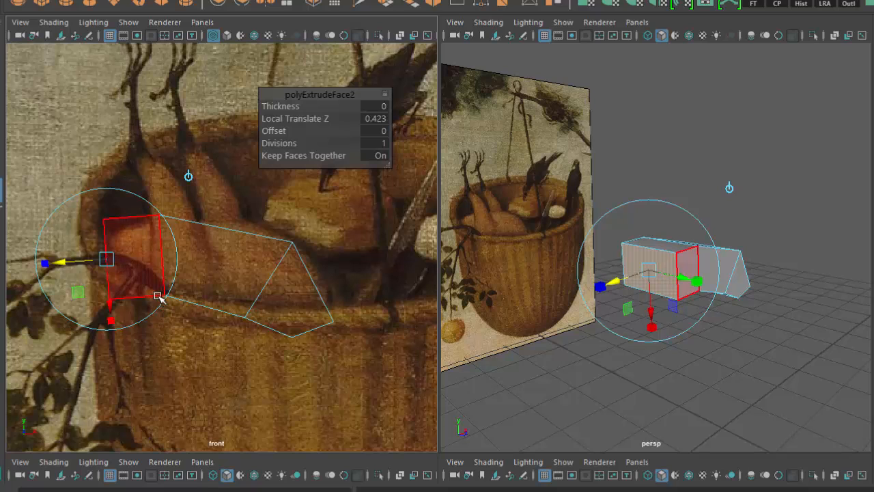
key(w)
Step: In vertex mode, move the new left end's upper vertices down and outward and its lower vertices up to follow the chicken's outline
right_drag(130, 224, 86, 225)
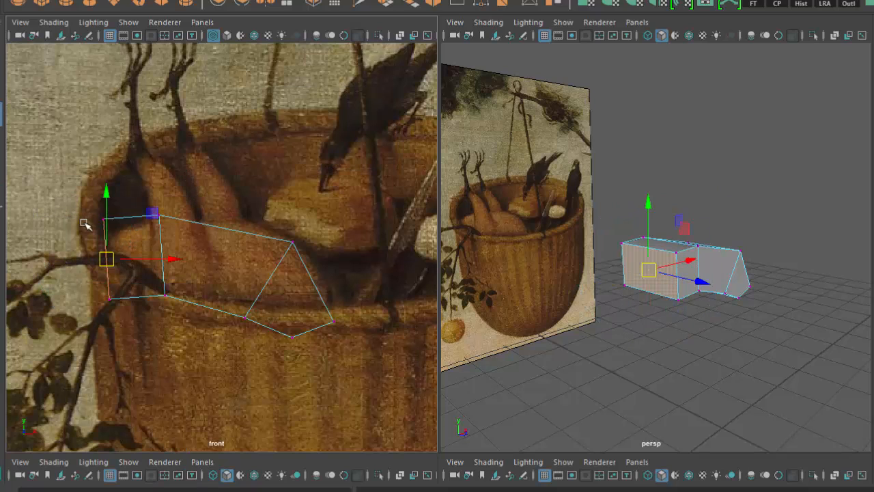
click(104, 219)
drag(106, 229, 96, 257)
drag(80, 199, 141, 252)
drag(104, 220, 85, 250)
drag(90, 309, 106, 290)
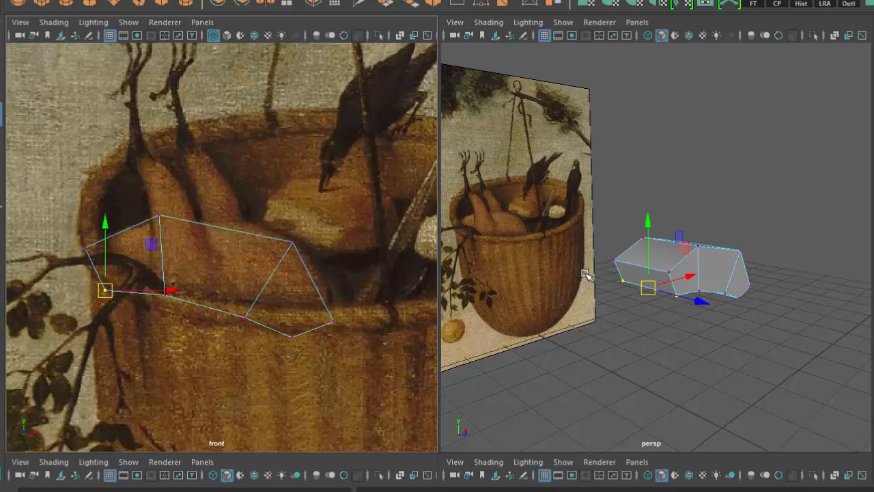
Step: Select the whole body mesh in object mode and examine it in smooth preview from another angle, restoring the unsmoothed display
right_drag(660, 253, 713, 234)
click(733, 265)
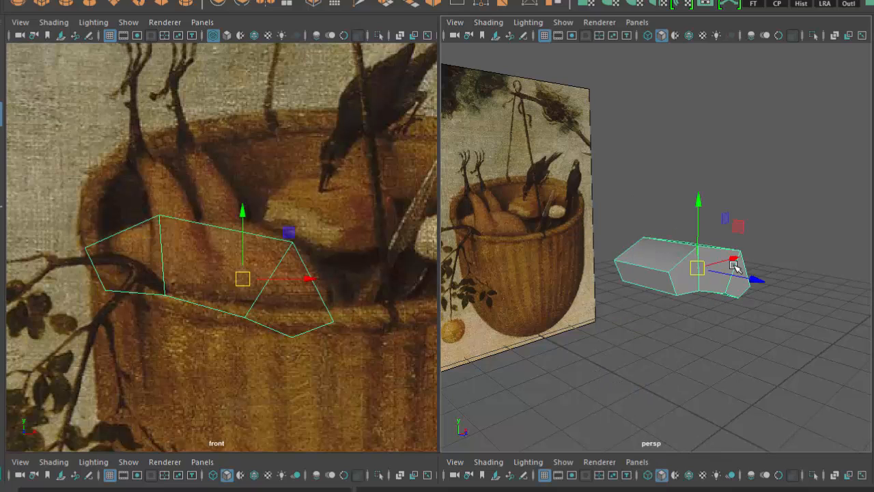
key(3)
click(749, 362)
mouse_move(785, 342)
alt+mouse_down()
mouse_move(599, 380)
mouse_move(562, 328)
mouse_move(737, 334)
mouse_move(742, 324)
mouse_move(706, 414)
mouse_move(594, 359)
alt+mouse_up()
key(ctrl+z)
key(ctrl+z)
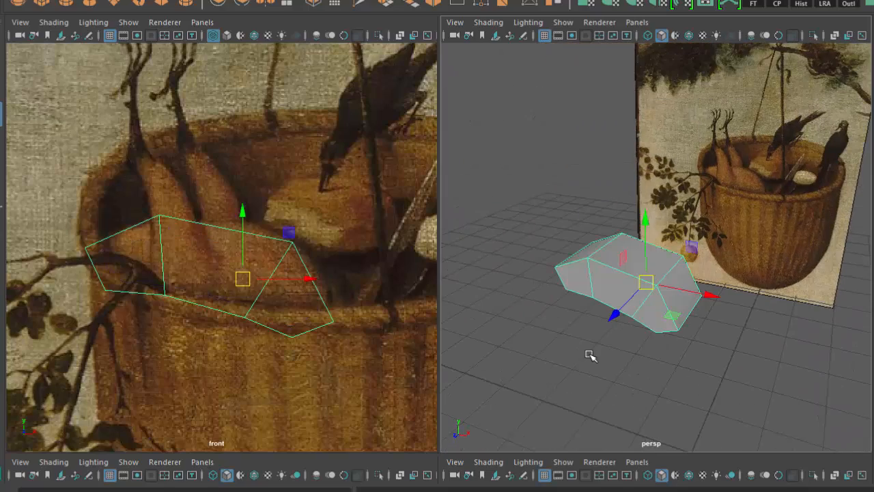
key(3)
key(1)
Step: Scale the body's left end face along the Z axis in face mode, and view the mesh in smooth preview
right_drag(566, 243, 566, 283)
mouse_move(566, 289)
alt+mouse_down()
mouse_move(679, 328)
mouse_move(666, 297)
mouse_move(696, 304)
mouse_move(688, 302)
alt+mouse_up()
click(666, 297)
key(r)
key(3)
mouse_move(726, 355)
alt+mouse_down()
mouse_move(624, 380)
mouse_move(562, 316)
mouse_move(581, 253)
alt+mouse_up()
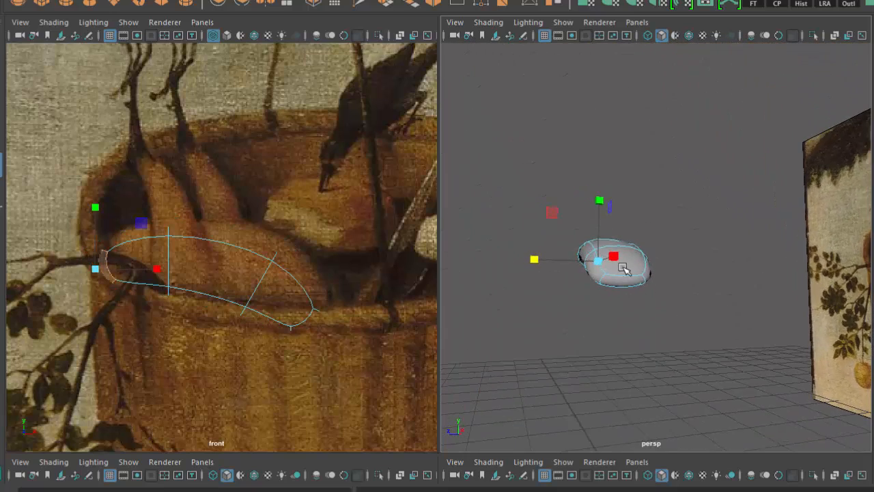
Step: Scale the body's right end face narrower along the Z axis, and return to object mode with the unsmoothed display
click(633, 287)
mouse_move(567, 288)
mouse_down()
mouse_move(642, 374)
mouse_move(649, 355)
mouse_move(621, 380)
mouse_up()
key(F8)
key(1)
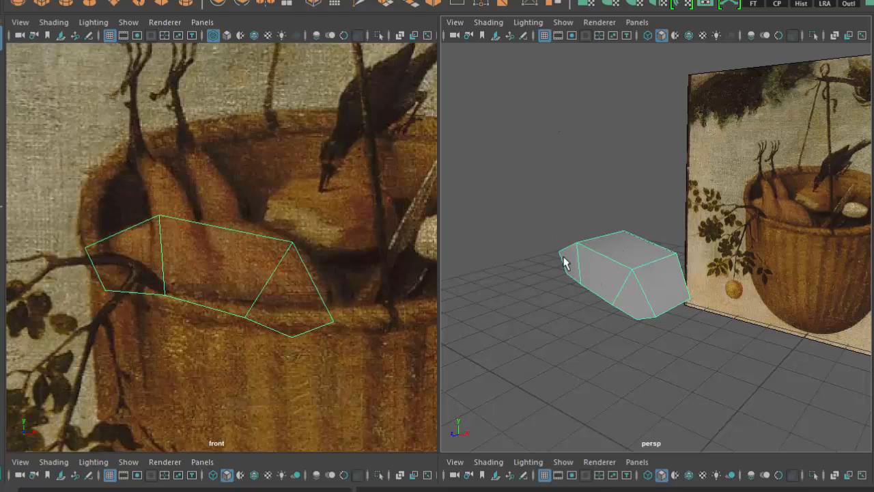
alt+drag(622, 254, 580, 267)
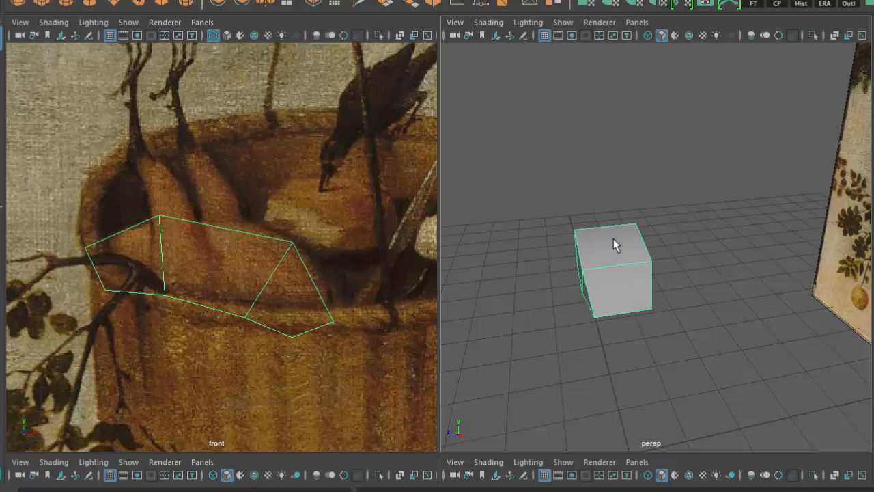
Step: In face mode, select the large middle face on the body's near side and start an Extrude on it
alt+drag(575, 274, 174, 258)
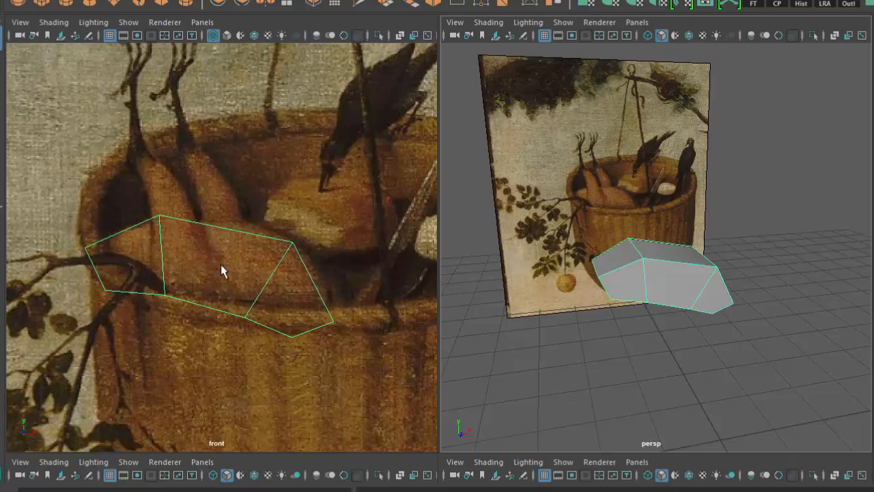
right_drag(679, 241, 678, 279)
click(682, 292)
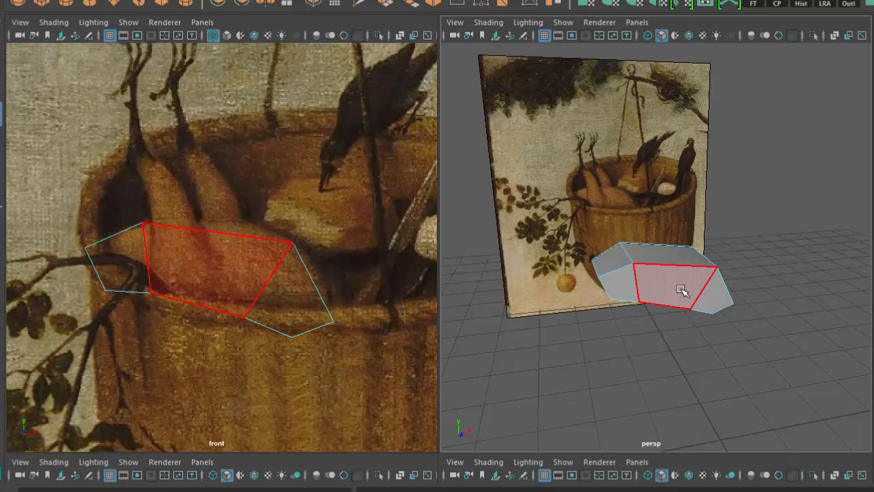
click(655, 293)
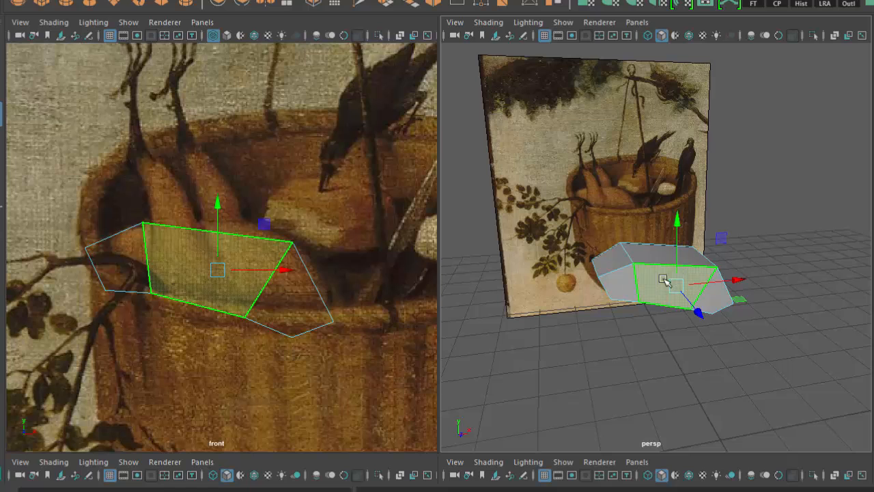
key(f)
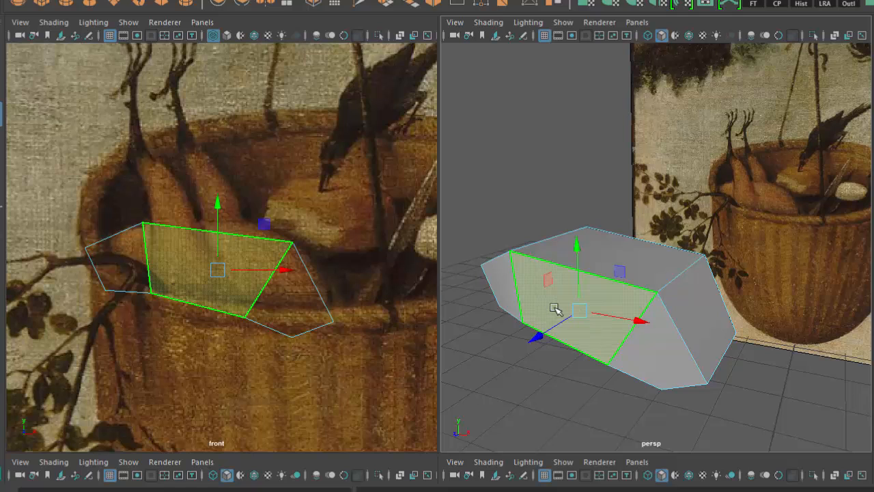
shift+right_drag(571, 107, 572, 129)
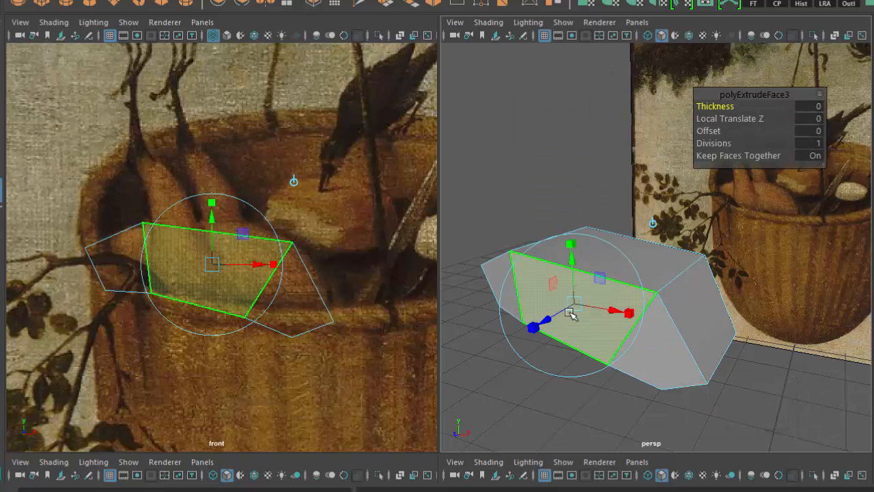
mouse_move(546, 325)
mouse_down()
mouse_move(538, 323)
mouse_move(574, 307)
mouse_move(533, 316)
mouse_up()
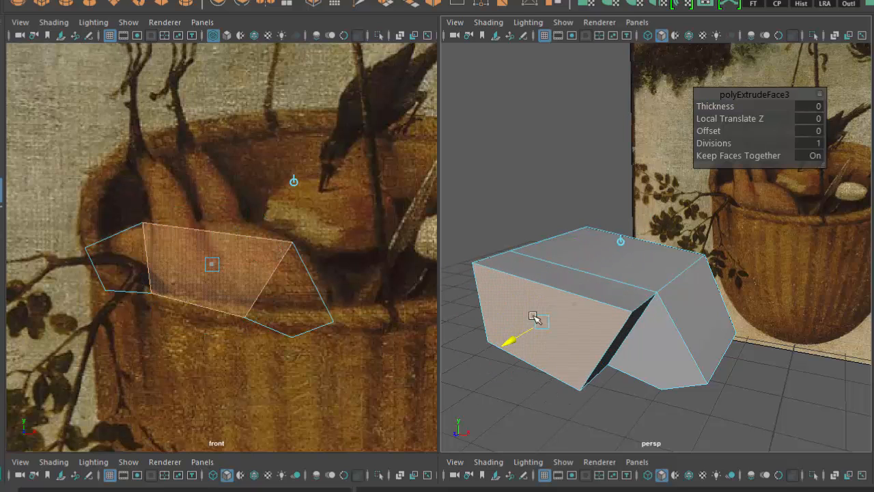
click(533, 316)
key(ctrl+z)
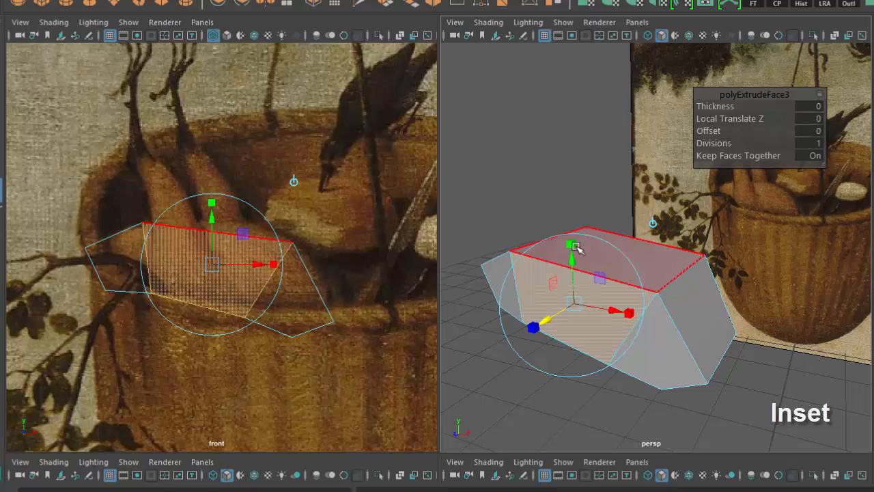
click(573, 305)
drag(569, 197, 549, 184)
key(ctrl+z)
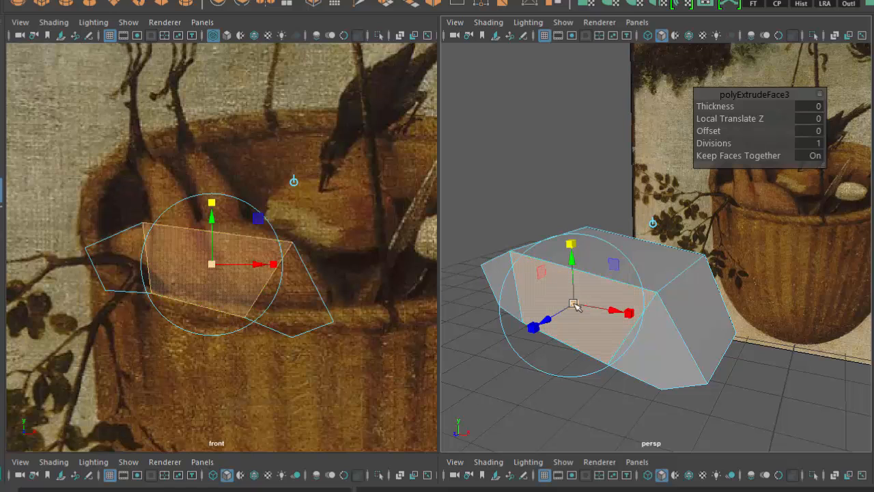
Step: Scale the extruded face down uniformly as an inset, and move it toward the body's left end, under the chicken's legs
drag(576, 306, 553, 327)
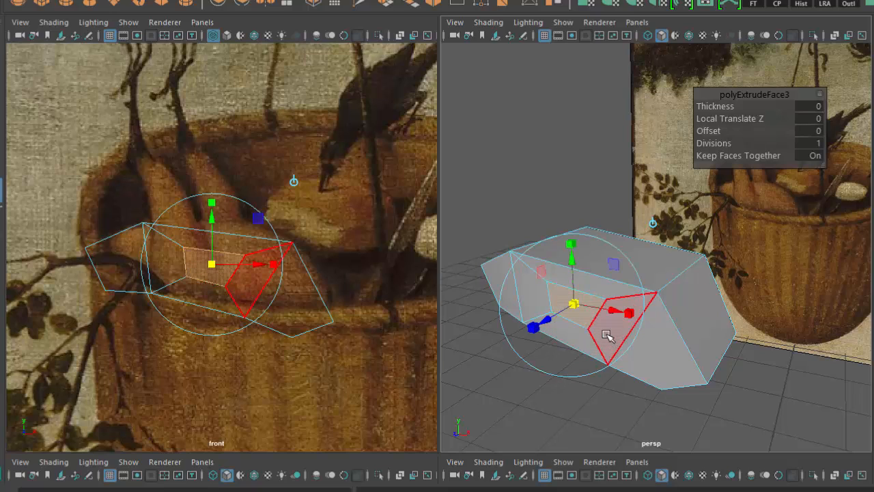
key(w)
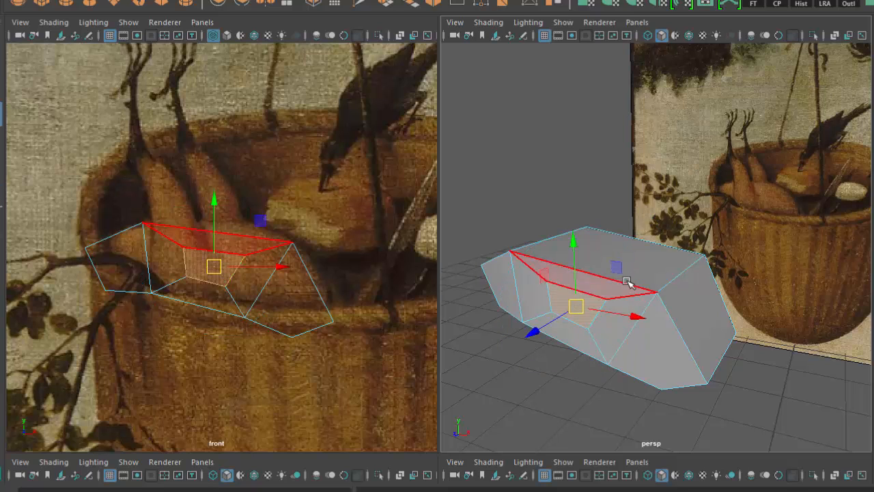
drag(214, 270, 189, 271)
drag(189, 270, 191, 263)
Step: In vertex mode, adjust the inset face's corners, lowering its lower right vertex and moving its upper right vertex slightly up and left
right_drag(201, 242, 157, 239)
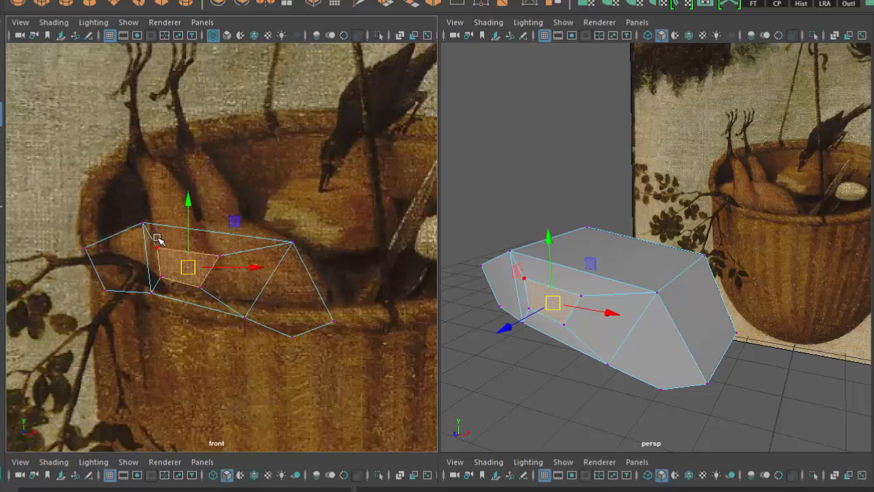
click(154, 250)
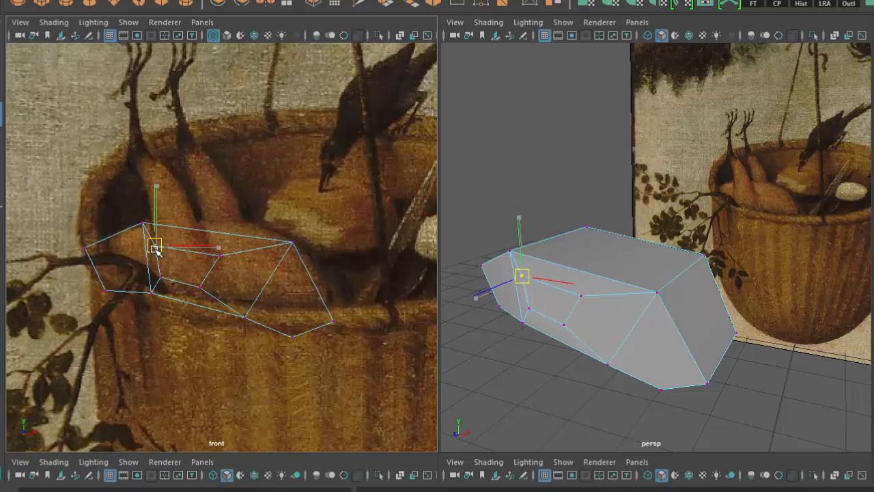
click(157, 275)
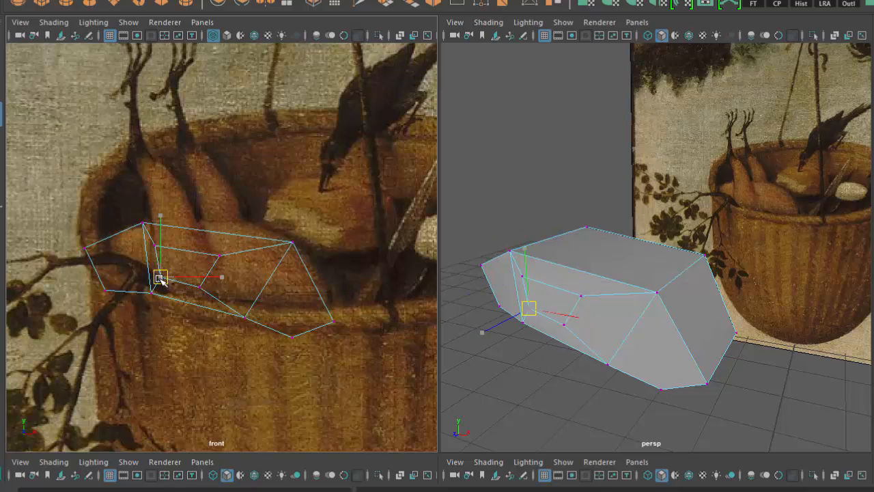
click(200, 287)
click(220, 254)
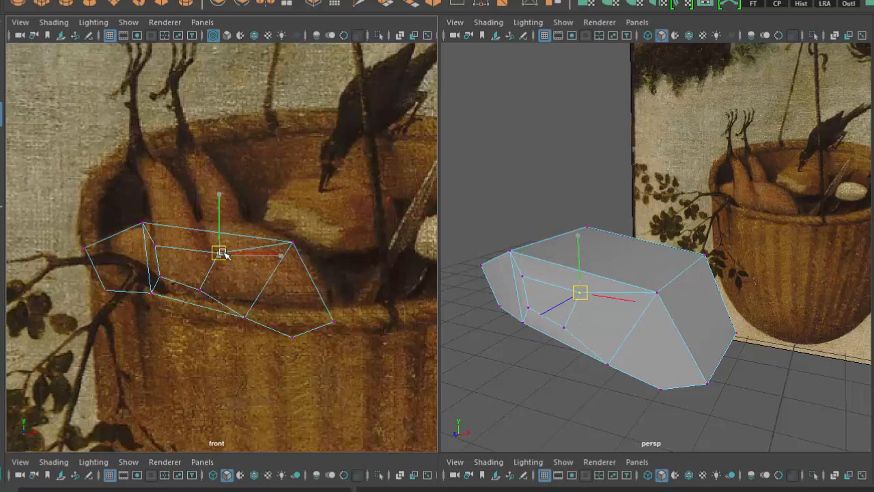
drag(223, 252, 222, 253)
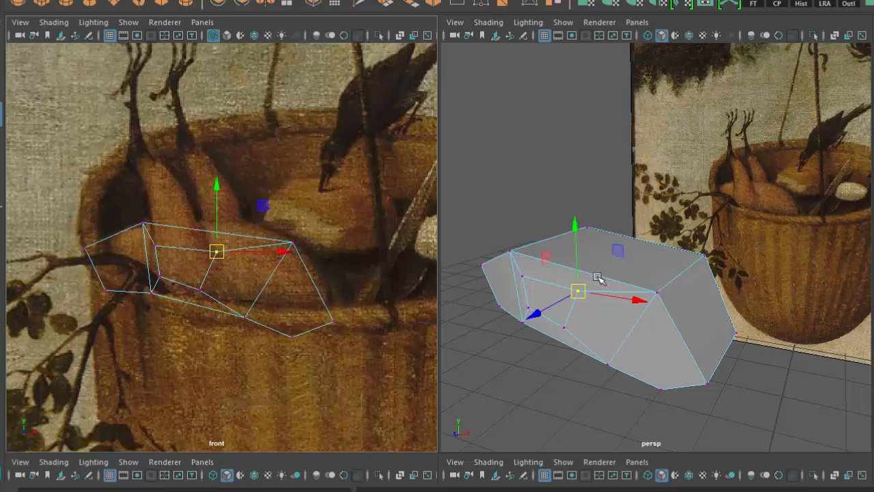
Step: View the whole body mesh in smooth preview in object mode, and restore the unsmoothed display
alt+drag(585, 356, 584, 376)
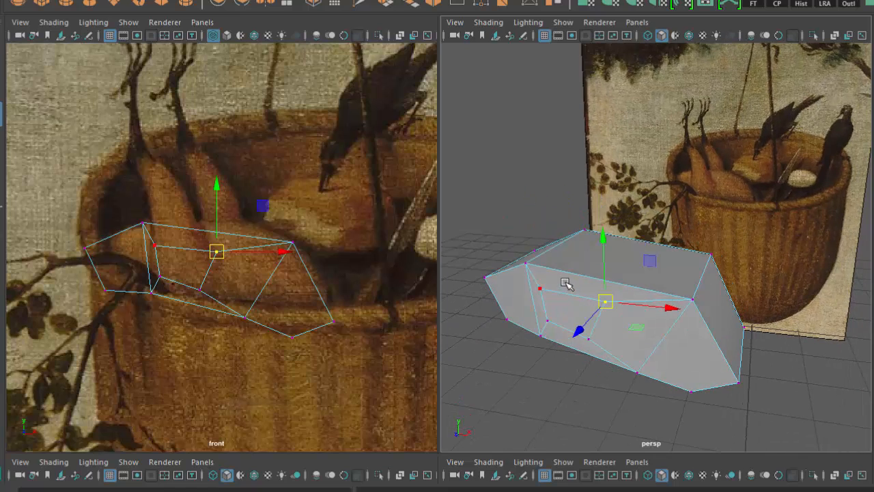
right_drag(567, 284, 634, 222)
key(3)
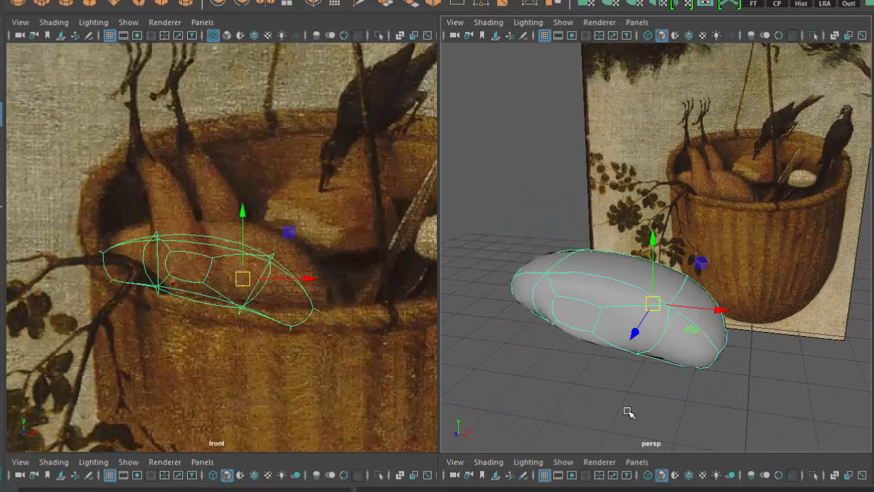
key(1)
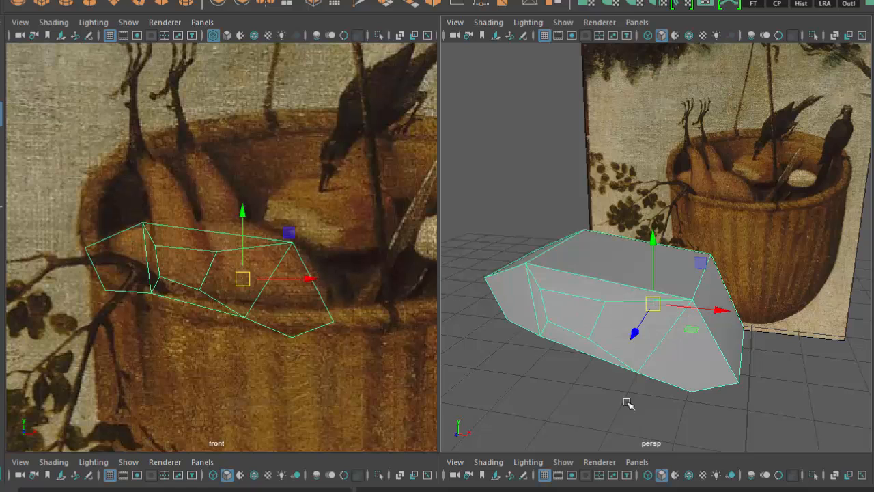
Step: In face mode, select the inset face and extrude it outward with a Local Translate Z of 0.0546
right_drag(599, 288, 590, 281)
click(601, 335)
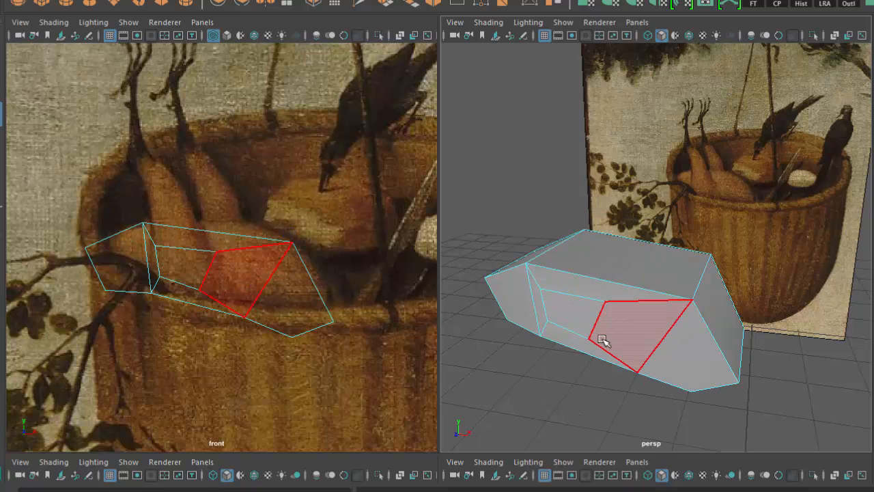
click(586, 326)
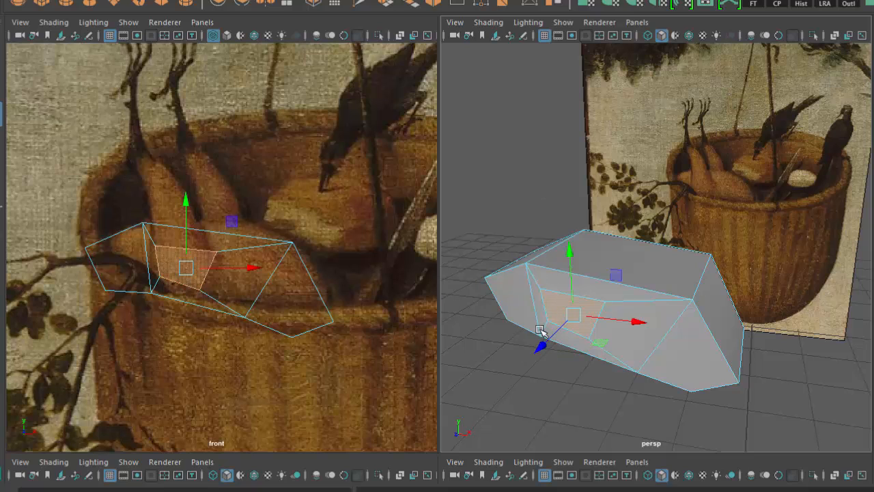
shift+right_drag(546, 134, 527, 171)
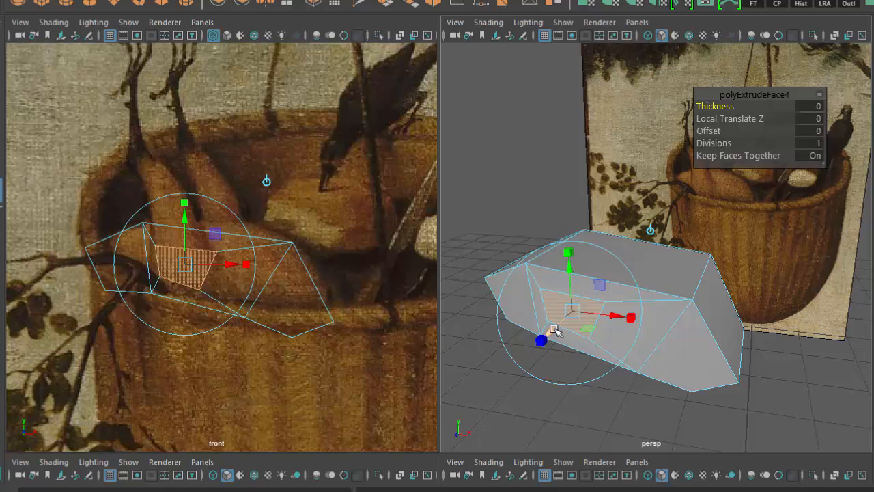
drag(559, 331, 550, 333)
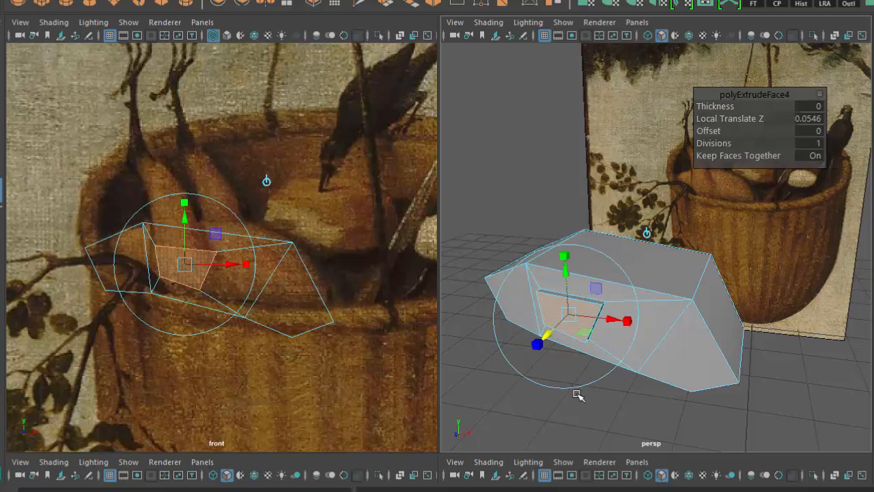
Step: Repeat Extrude on the same face, pulling it farther outward with a Local Translate Z of 0.0695
alt+drag(578, 396, 523, 406)
key(g)
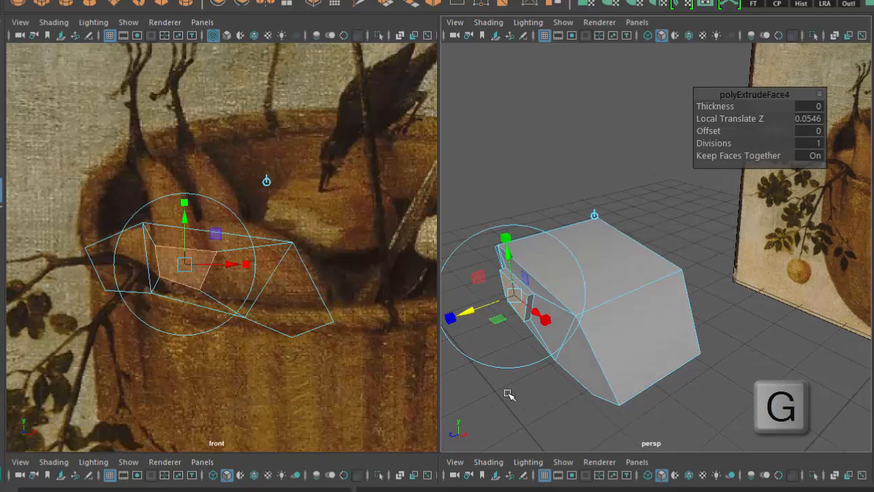
drag(470, 314, 459, 314)
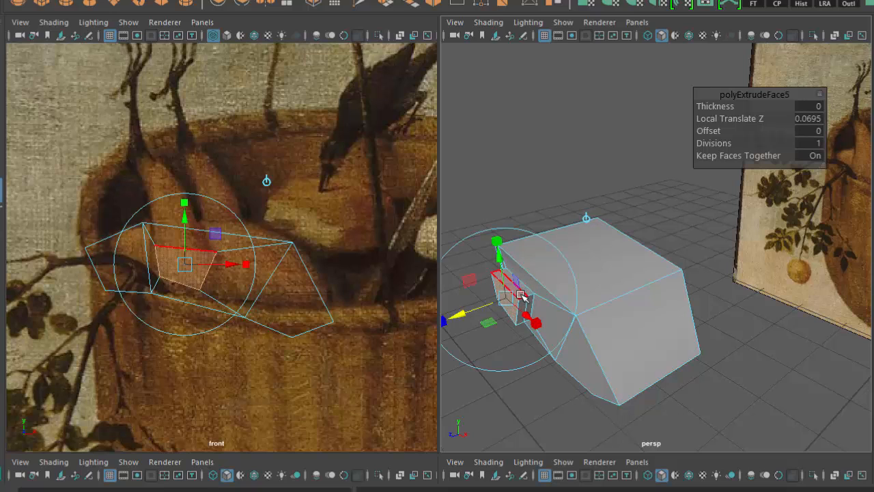
Step: Extrude the upper face of the outermost block segment upward by 0.941 to form the leg, and shift its upper end slightly left
click(534, 385)
key(ctrl+e)
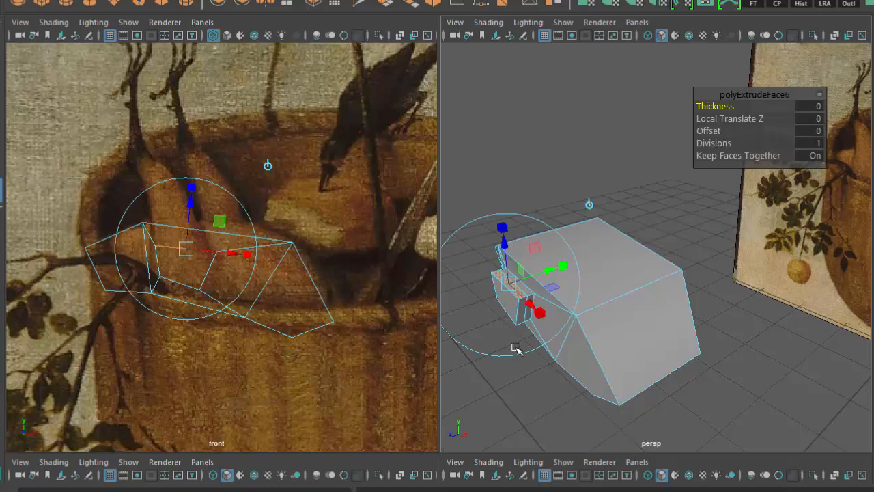
middle_drag(515, 345, 507, 120)
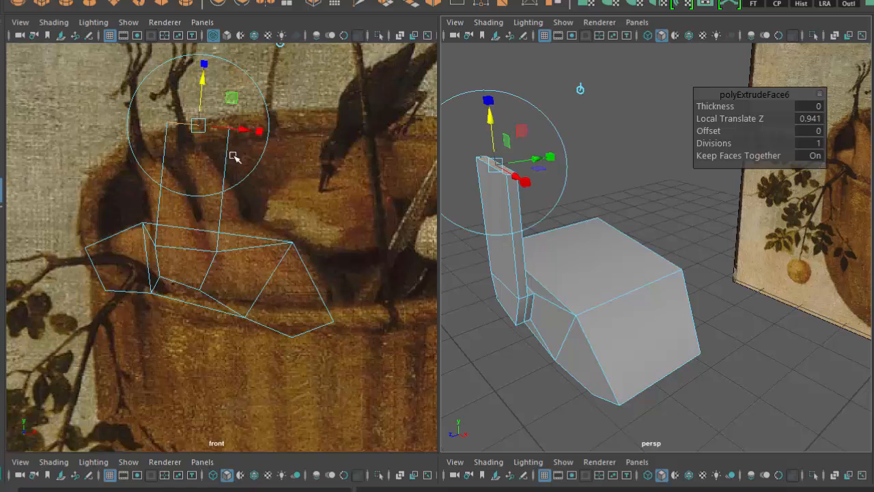
mouse_move(242, 130)
mouse_down()
mouse_move(204, 127)
mouse_move(227, 128)
mouse_up()
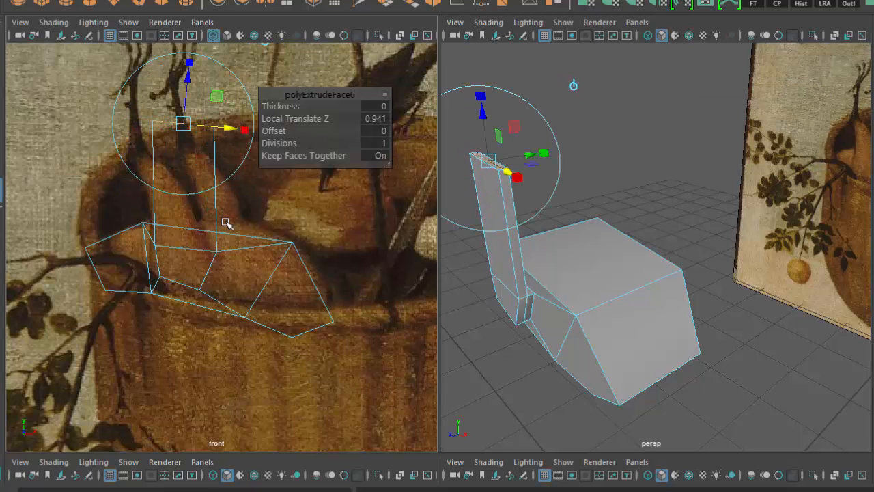
key(w)
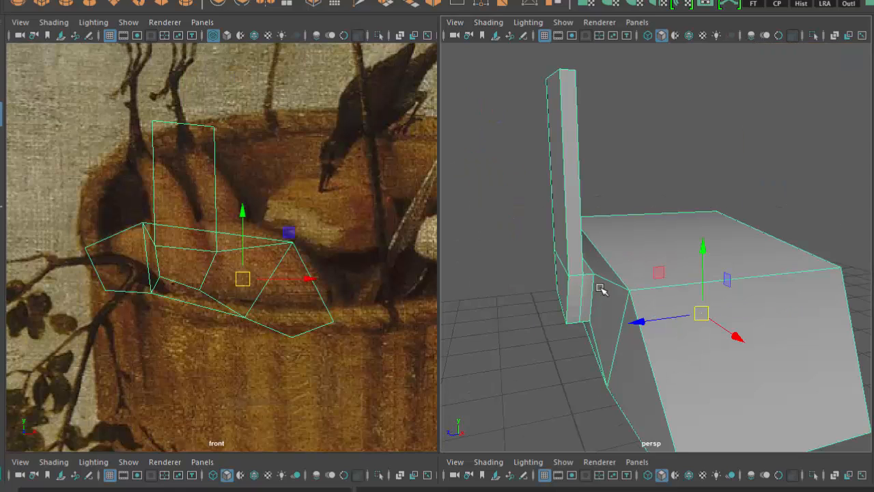
Step: Examine the body and new leg in smooth preview from the end, and restore the unsmoothed display
alt+drag(585, 289, 575, 290)
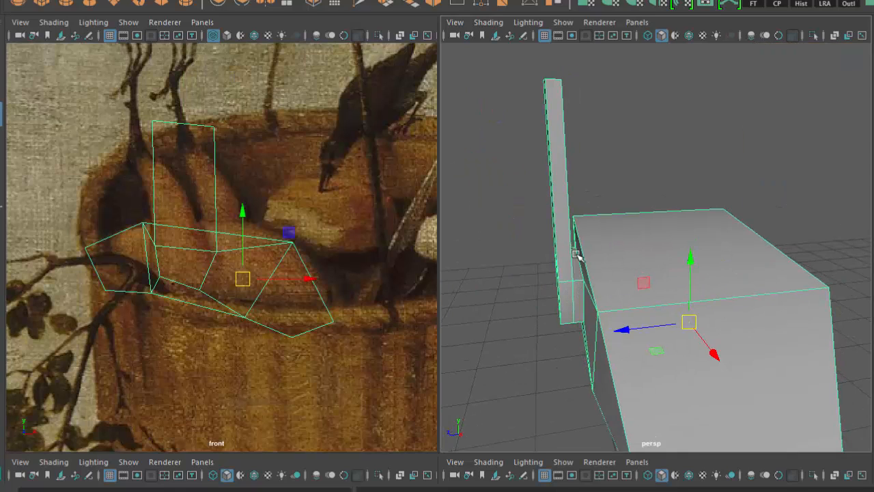
key(3)
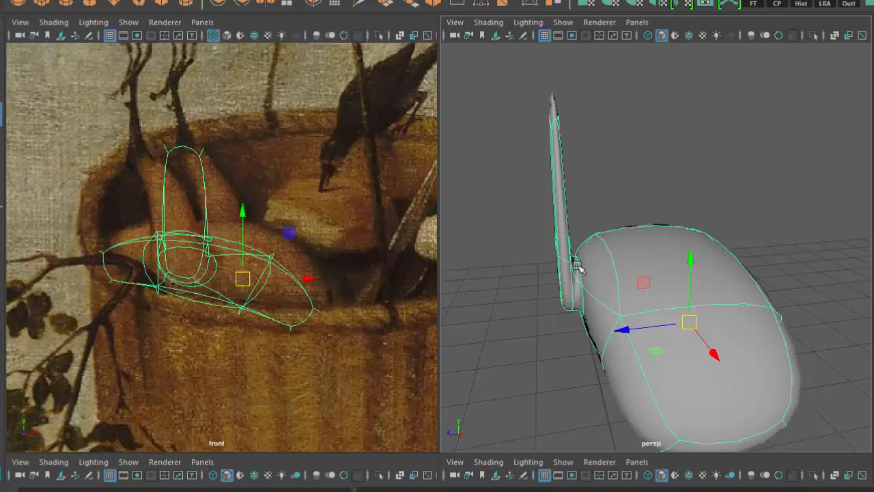
key(1)
alt+drag(581, 271, 605, 279)
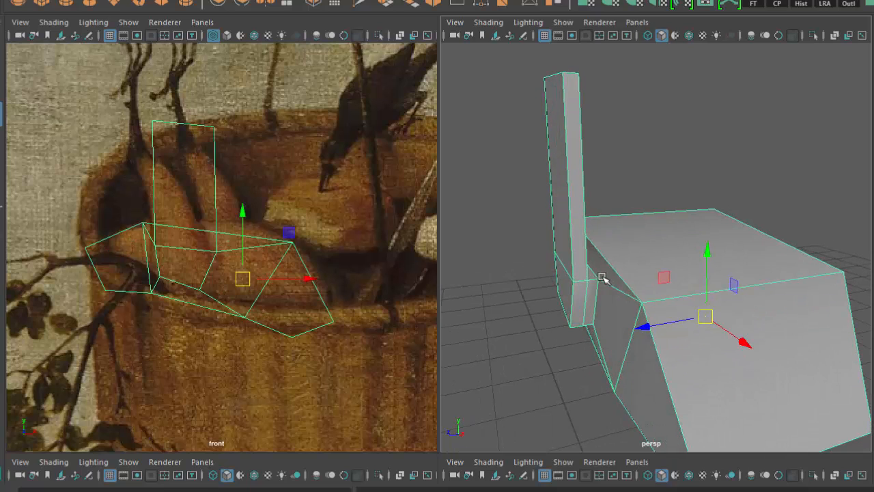
right_drag(601, 242, 599, 204)
alt+drag(594, 298, 581, 269)
click(578, 257)
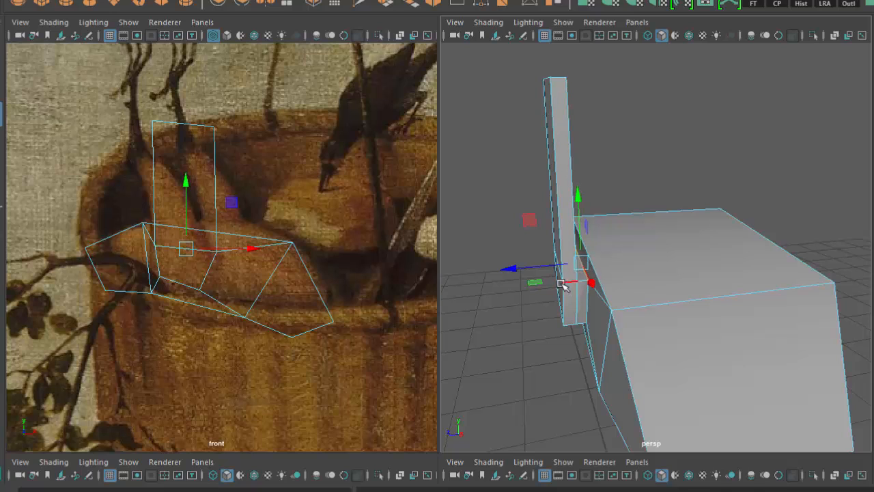
alt+drag(571, 344, 577, 298)
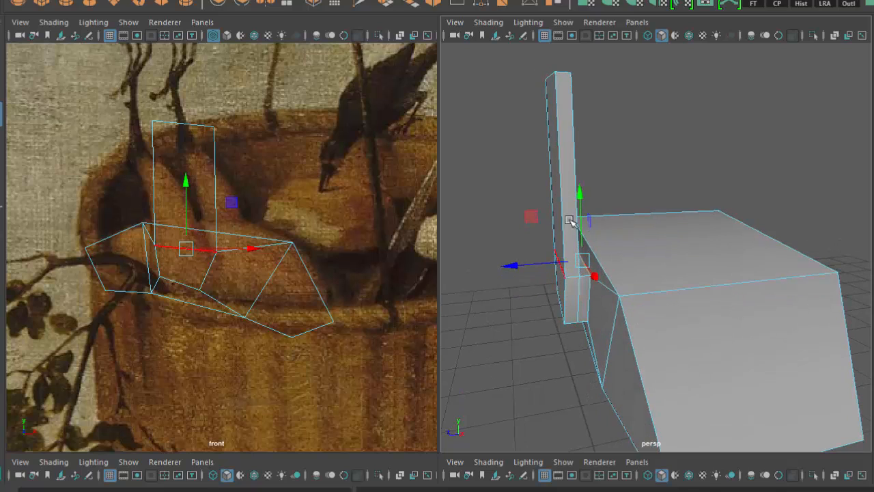
alt+drag(526, 121, 645, 250)
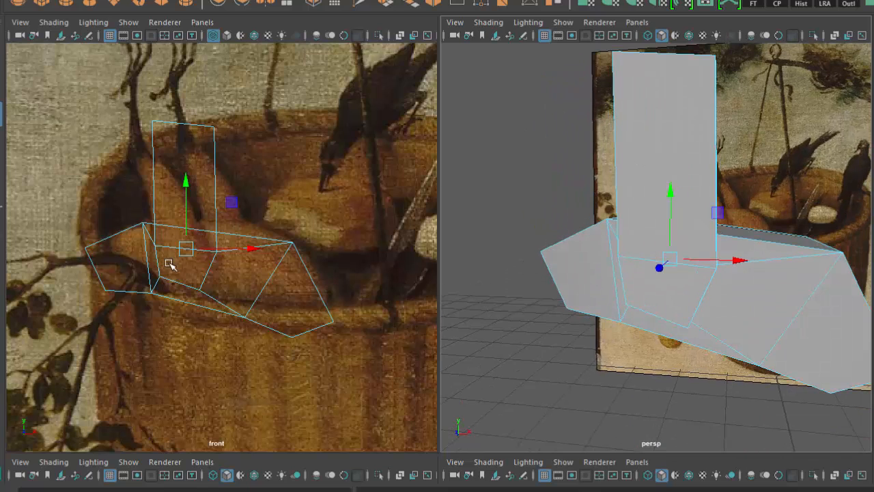
Step: In vertex mode, move the leg's two upper corners in the front view down to the painted ankle, tapering the leg along the reference
right_drag(181, 183, 127, 160)
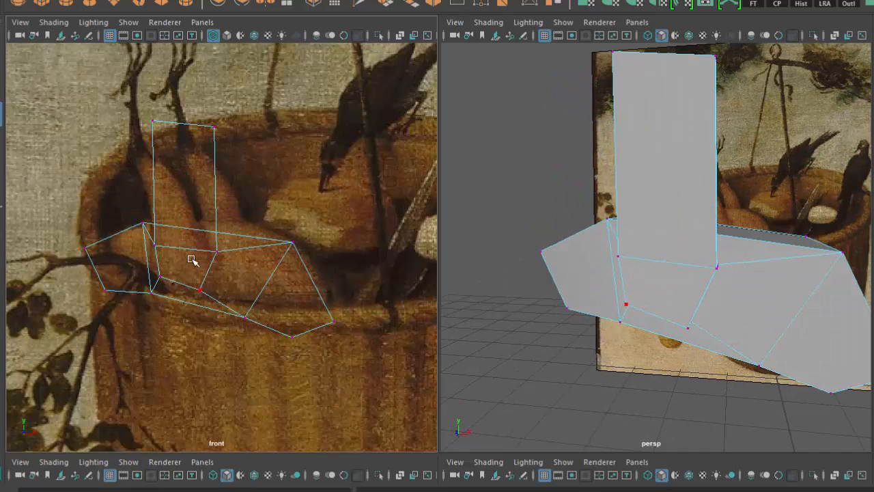
right_drag(185, 209, 127, 195)
alt+middle_drag(121, 223, 193, 262)
scroll(169, 244, up, 2)
click(225, 142)
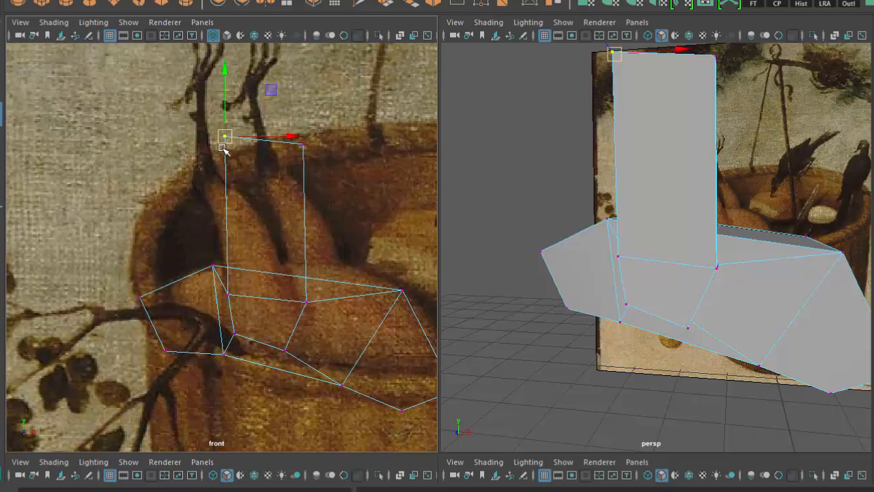
drag(222, 148, 197, 179)
click(290, 144)
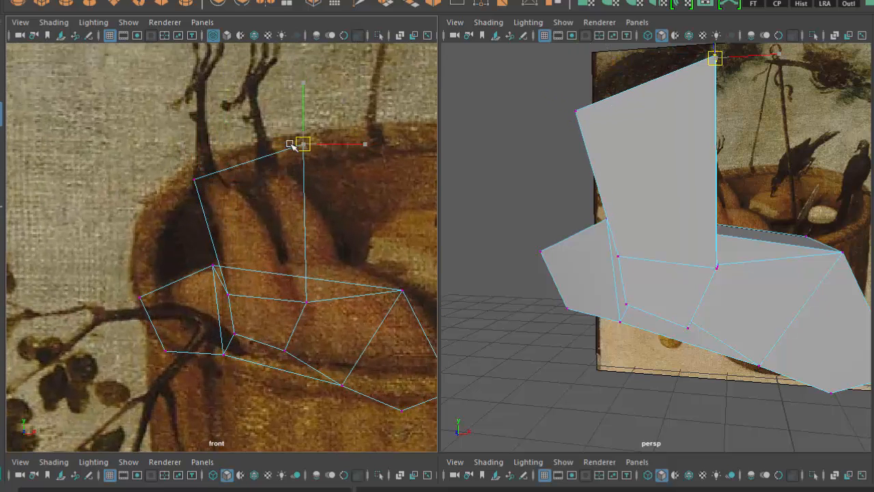
drag(290, 145, 212, 172)
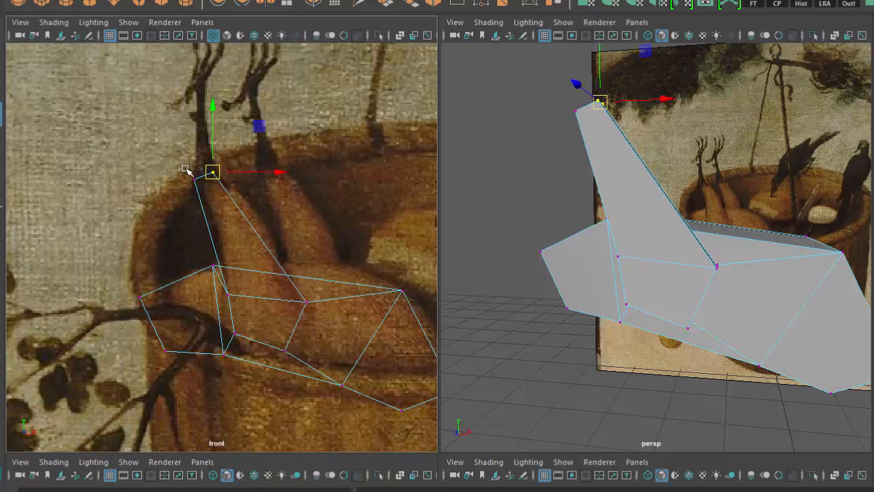
click(195, 181)
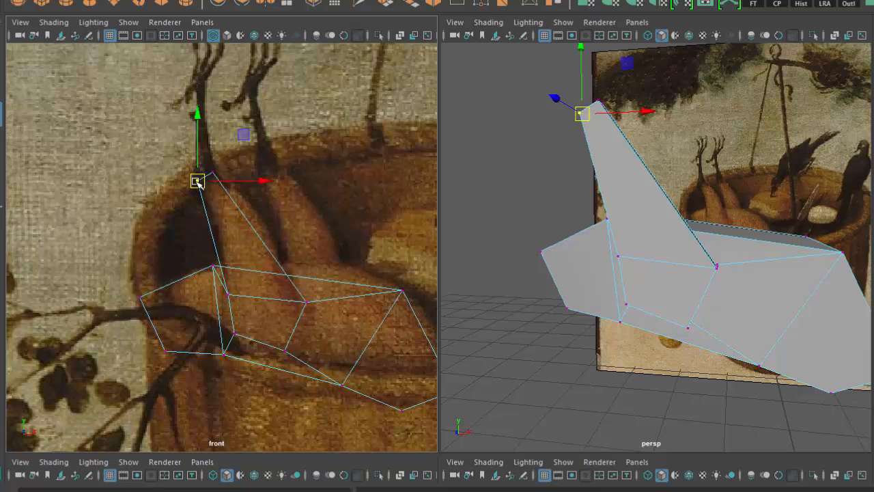
drag(198, 186, 213, 174)
click(211, 172)
Step: Select the outer side faces of the leg and its lower block, pull them outward along Z to thicken the leg, and preview it smoothed
alt+drag(704, 195, 643, 199)
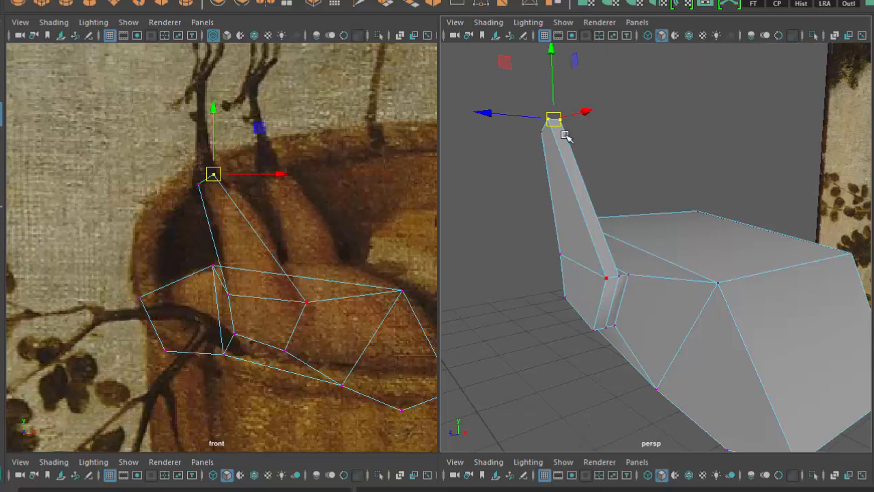
right_drag(635, 139, 637, 172)
click(573, 249)
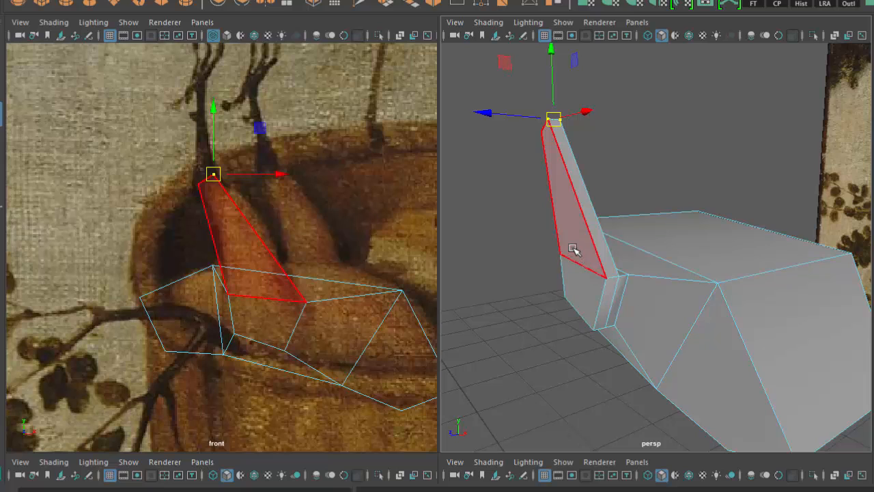
shift+click(581, 291)
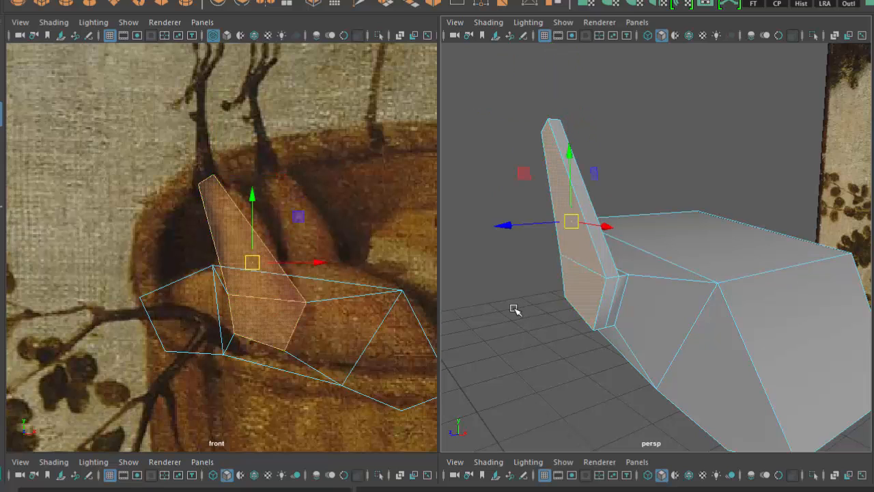
alt+drag(492, 307, 474, 252)
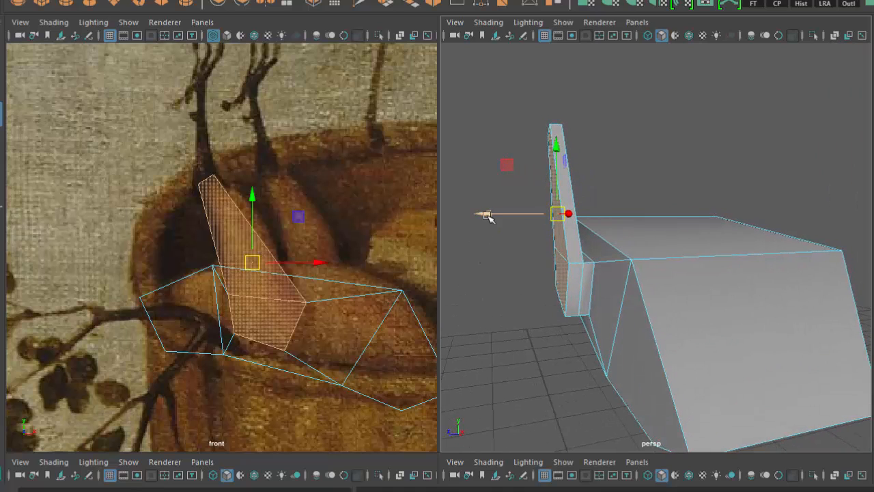
drag(488, 214, 457, 212)
alt+drag(595, 269, 588, 251)
drag(484, 205, 444, 198)
key(3)
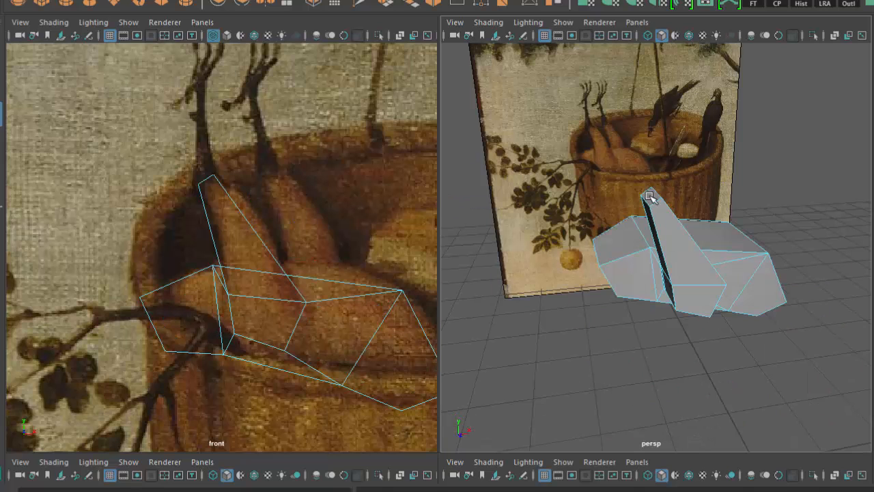
Step: Extrude the leg's upper end face outward with a Local Translate Z of 0.091
click(650, 197)
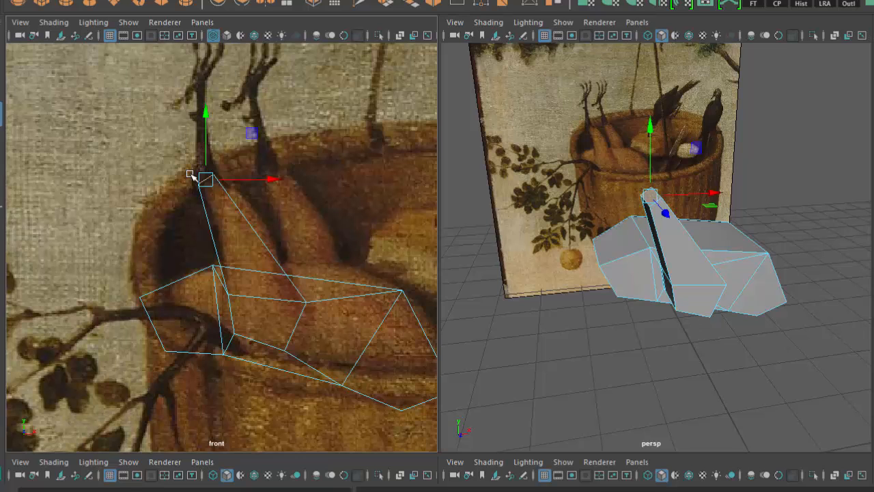
alt+middle_drag(176, 101, 170, 142)
alt+drag(656, 250, 618, 249)
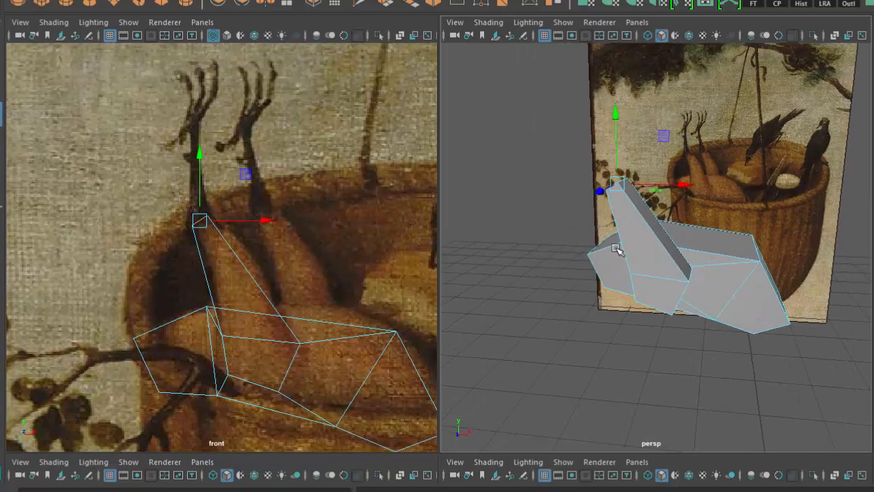
alt+right_drag(618, 250, 654, 255)
alt+drag(654, 255, 697, 213)
click(687, 148)
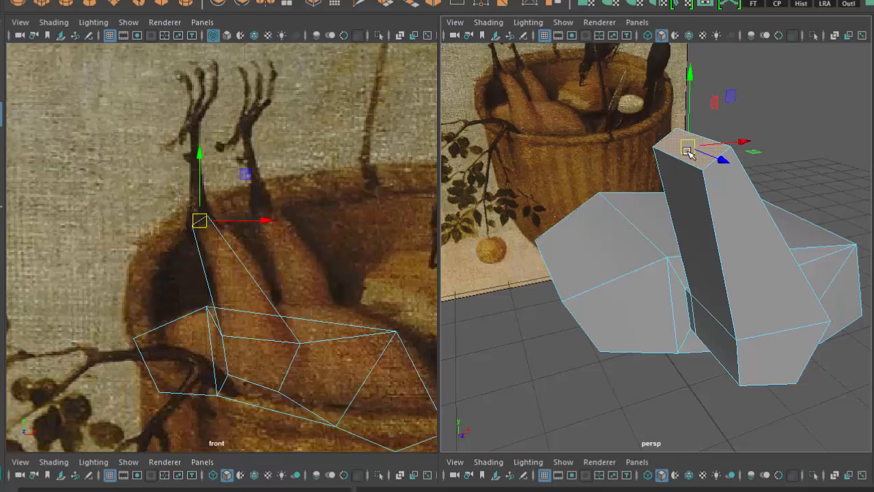
shift+right_click(781, 101)
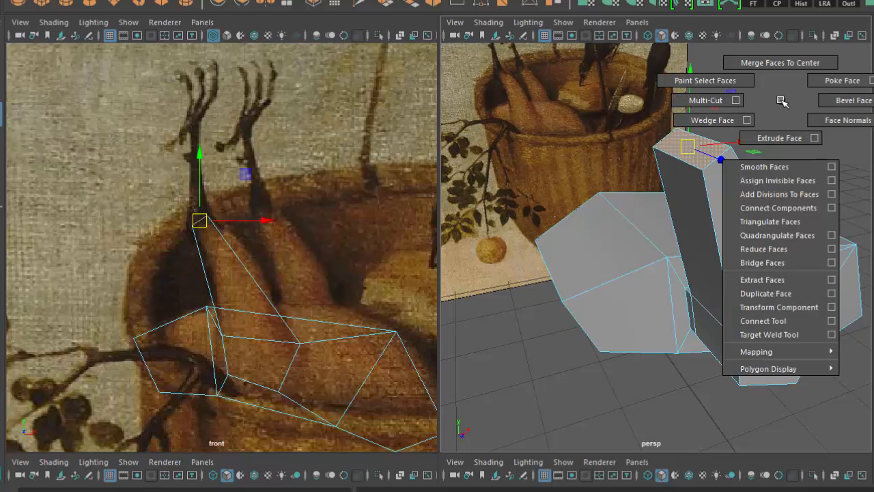
click(779, 133)
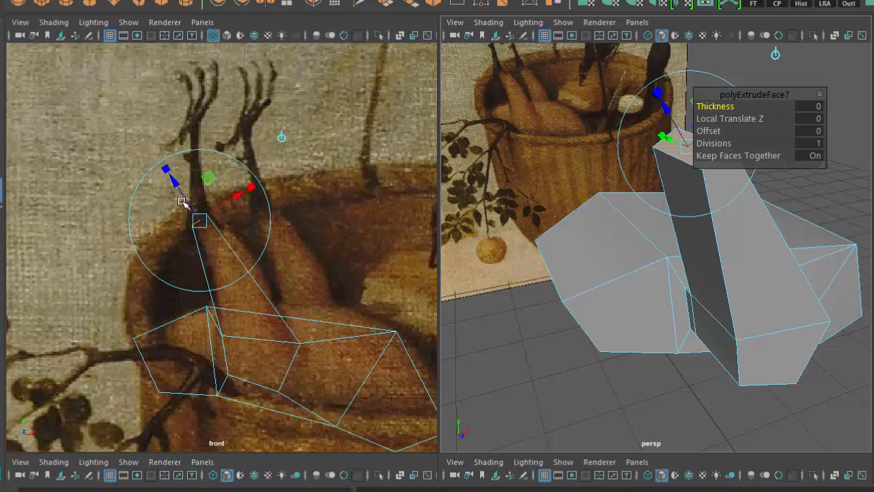
drag(181, 192, 168, 168)
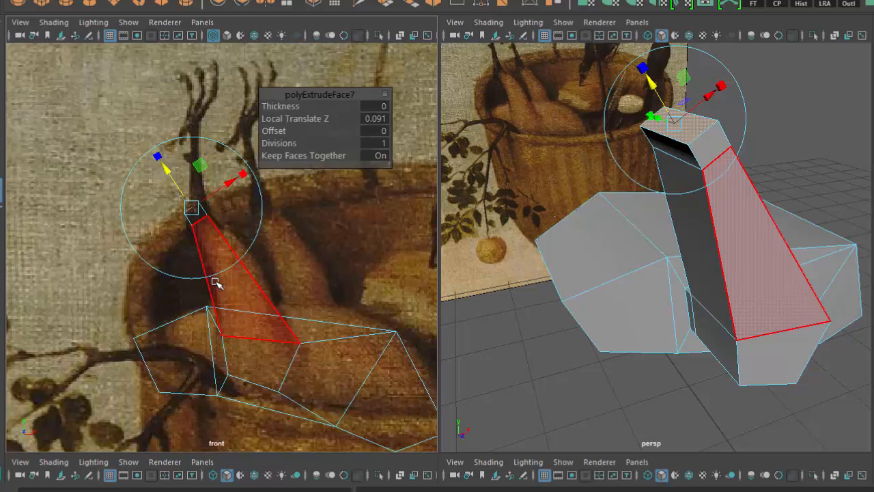
Step: Move the extruded end face up to the base of the painted toes to form the shank
key(w)
alt+middle_drag(214, 239, 217, 301)
drag(195, 203, 195, 114)
scroll(214, 211, up, 2)
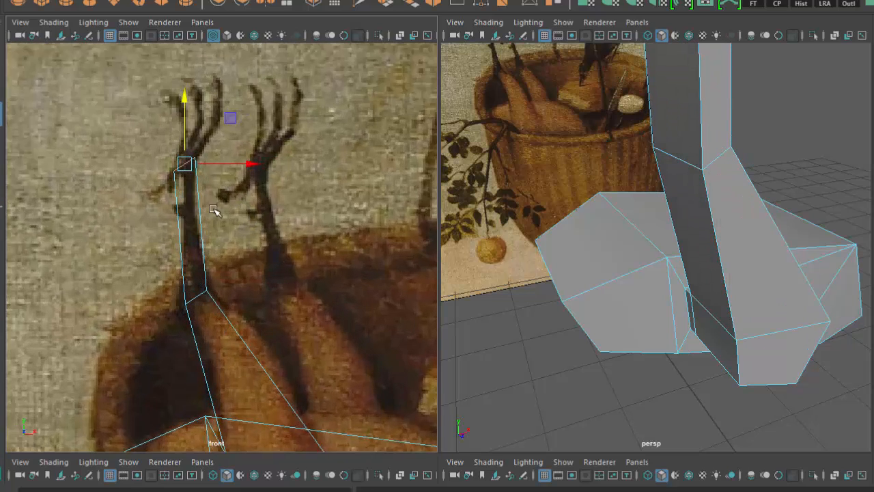
scroll(214, 210, up, 3)
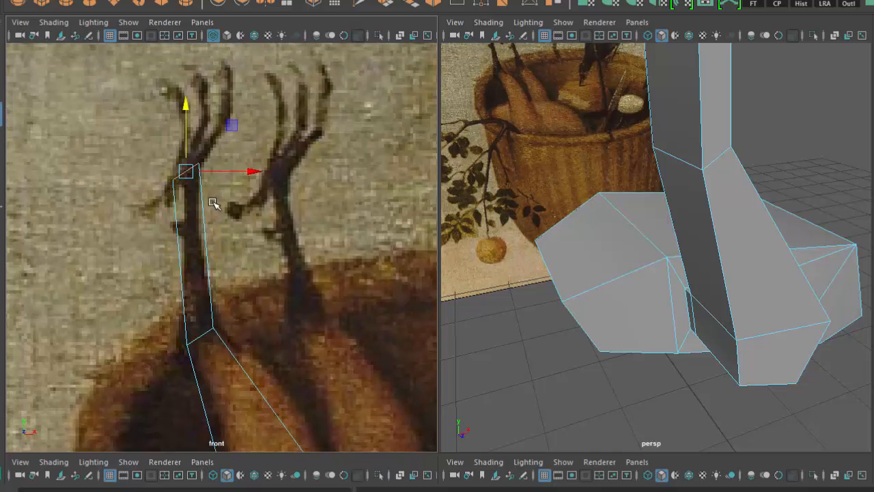
Step: In vertex mode, select the vertices at the ankle and the shank's upper end and scale them narrower along Z
alt+drag(659, 230, 695, 221)
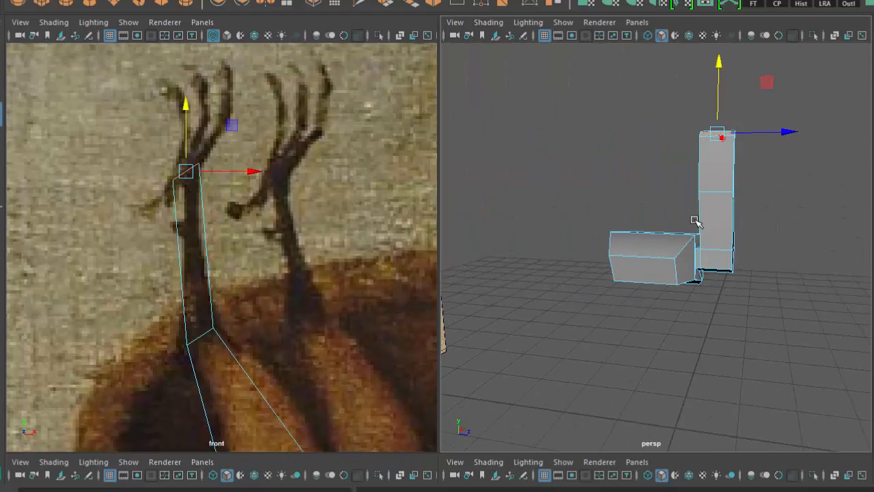
alt+middle_drag(695, 220, 643, 239)
scroll(323, 278, down, 5)
alt+middle_drag(325, 284, 323, 245)
scroll(389, 301, up, 5)
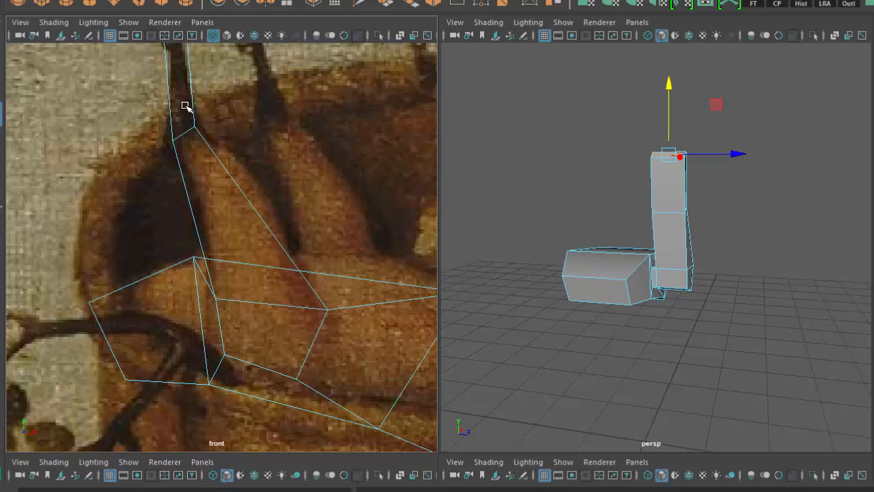
alt+drag(583, 269, 550, 240)
scroll(610, 269, up, 4)
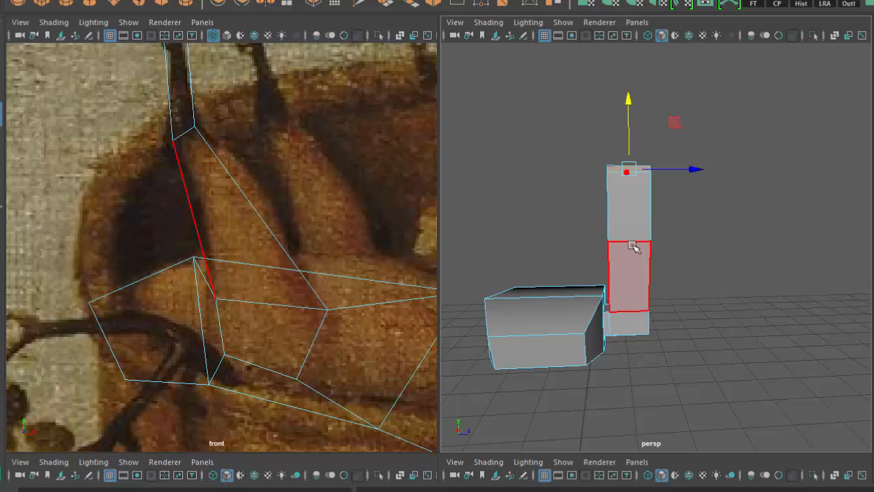
right_click(632, 200)
right_drag(632, 201, 565, 199)
drag(570, 122, 702, 272)
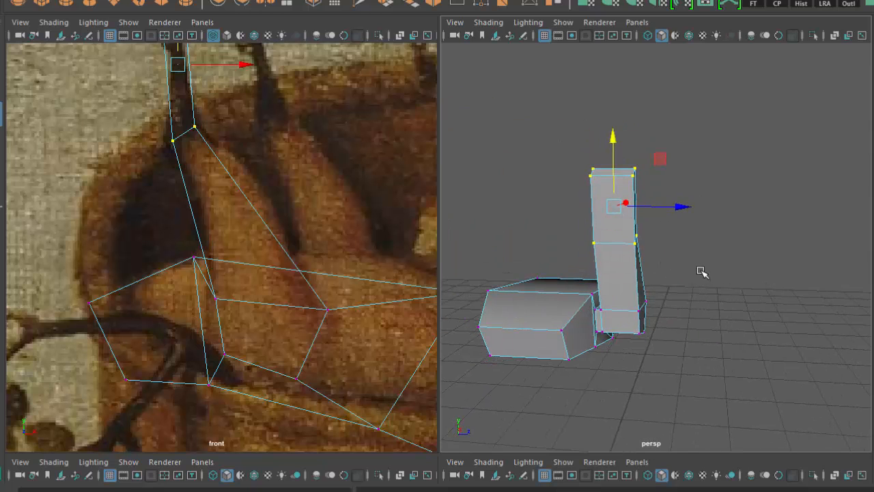
key(r)
drag(676, 207, 632, 212)
alt+drag(633, 212, 624, 293)
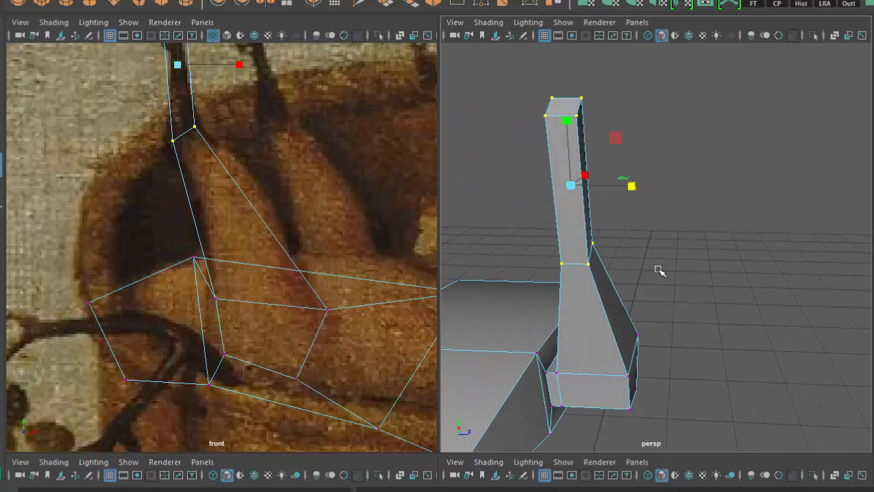
Step: Scale the shank's uppermost vertices down uniformly and shift them slightly down onto the painted foot joint
alt+middle_drag(166, 174, 242, 305)
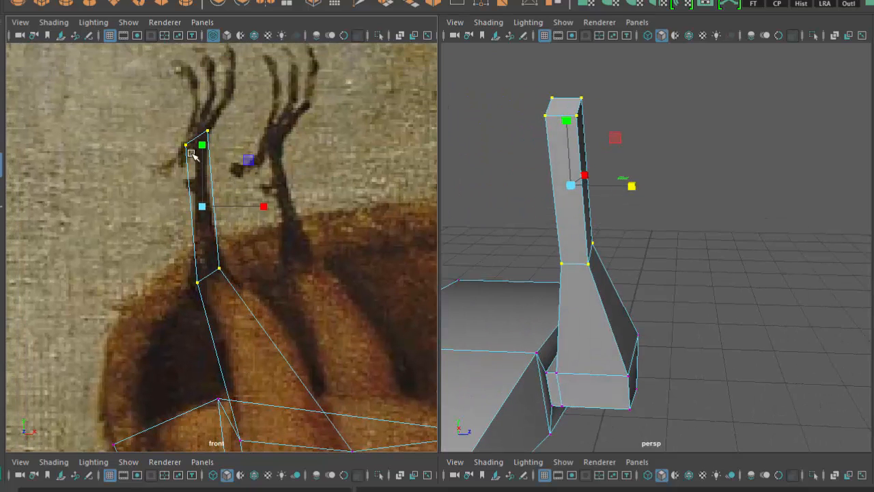
alt+drag(585, 190, 462, 171)
click(585, 137)
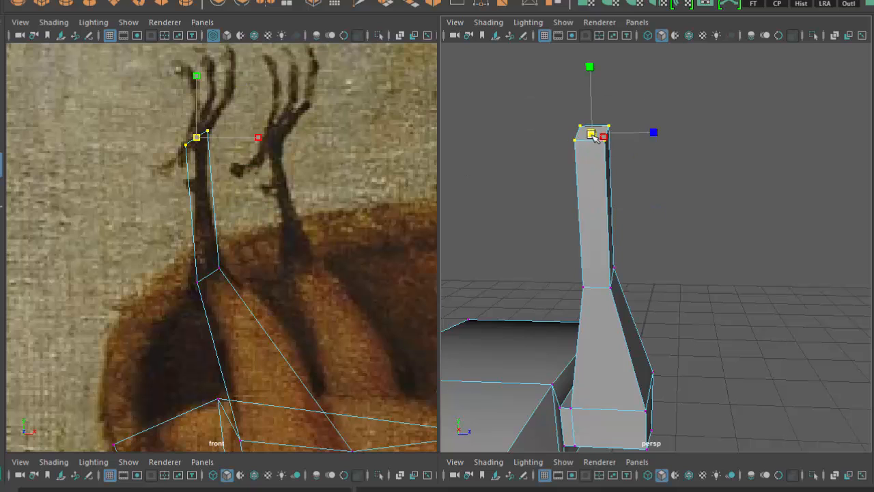
drag(586, 140, 580, 141)
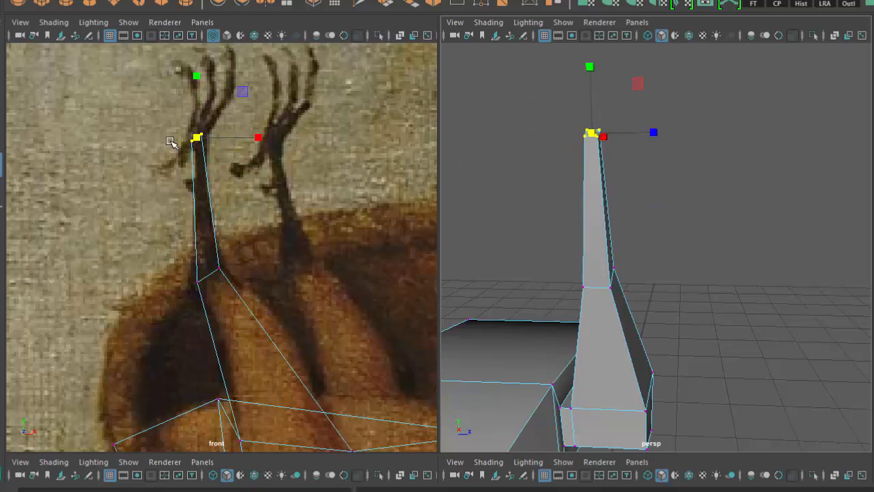
drag(196, 143, 199, 148)
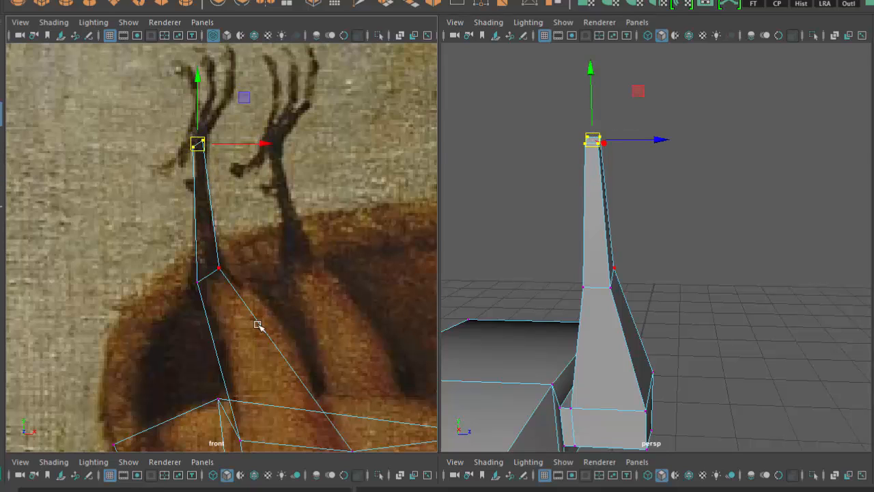
Step: Adjust the two ankle corners in the front view to follow the outline of the painted leg
drag(185, 299, 185, 300)
drag(199, 283, 198, 287)
drag(230, 262, 212, 271)
drag(214, 270, 220, 267)
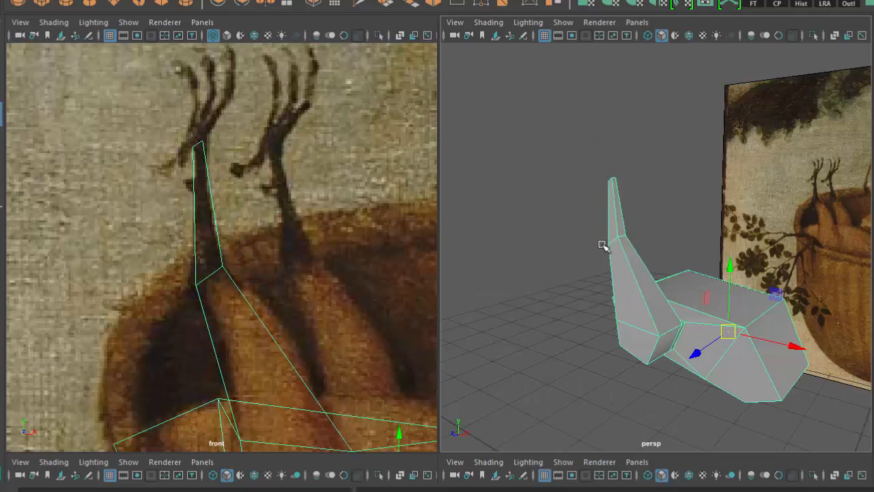
Step: In face mode, select the shank's upper end face and extrude it outward with a Local Translate Z of about 0.005
alt+drag(604, 246, 693, 238)
alt+right_drag(591, 199, 683, 236)
alt+drag(682, 236, 803, 230)
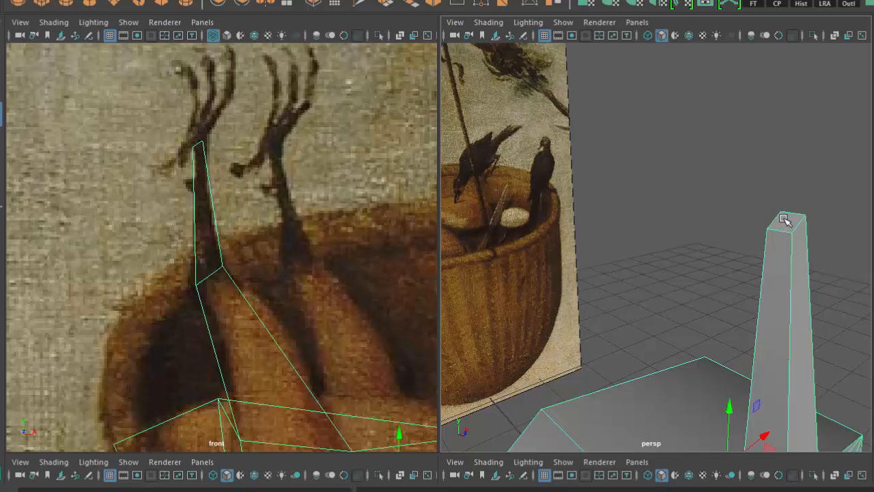
right_drag(784, 219, 782, 254)
click(790, 222)
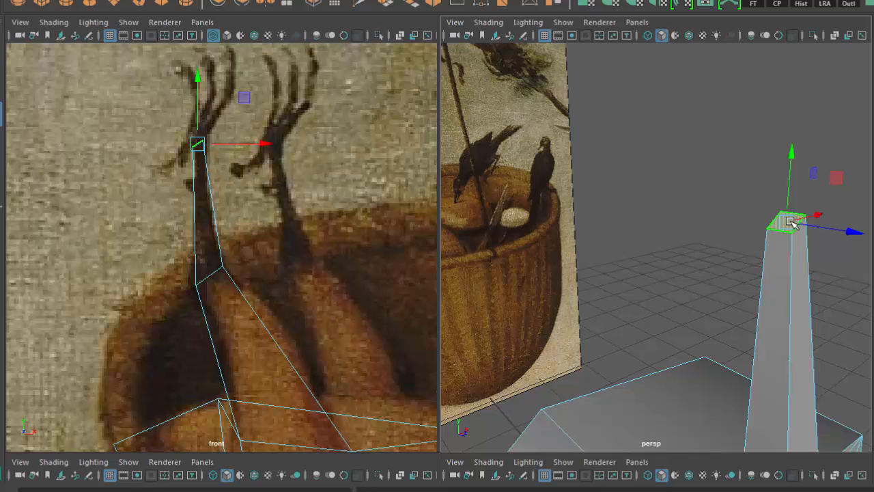
shift+right_drag(638, 95, 641, 131)
mouse_move(758, 303)
alt+mouse_down()
mouse_move(705, 301)
mouse_move(695, 310)
mouse_move(661, 270)
alt+mouse_up()
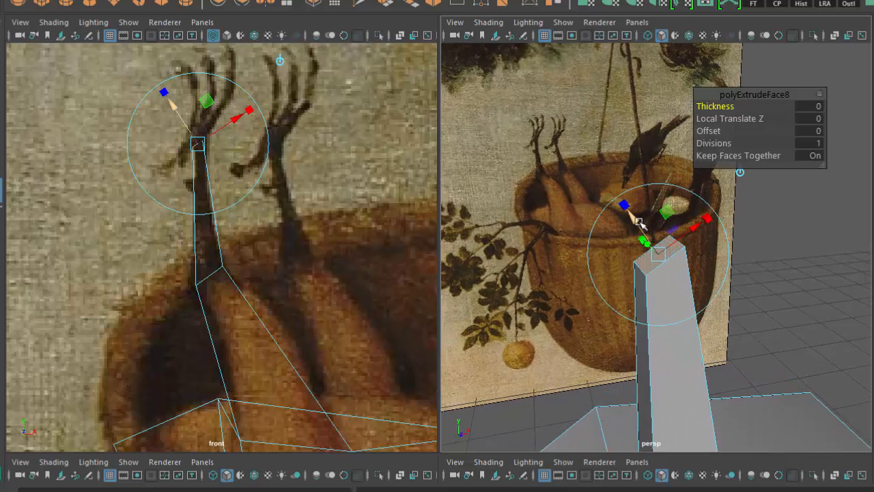
drag(635, 220, 635, 219)
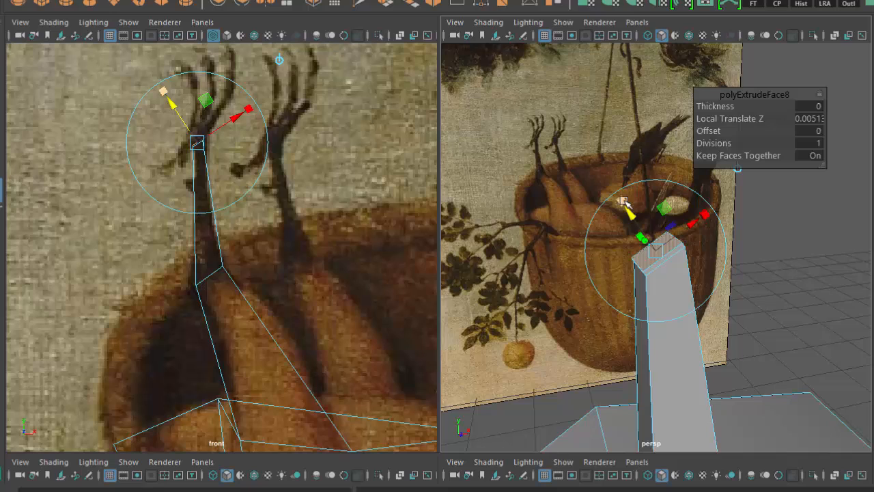
Step: Scale the extruded end face up uniformly so it overhangs the shank, then narrow it along its local Y axis
click(624, 200)
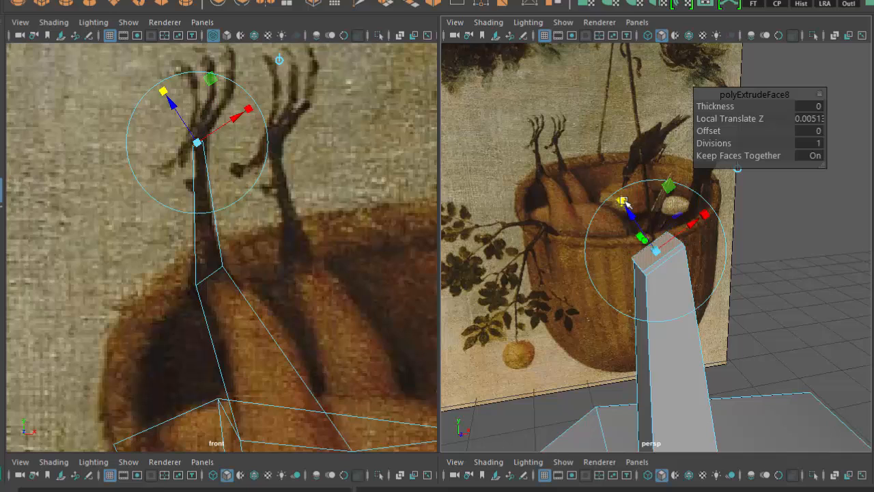
drag(657, 250, 699, 236)
alt+drag(719, 324, 675, 312)
alt+middle_drag(590, 289, 685, 311)
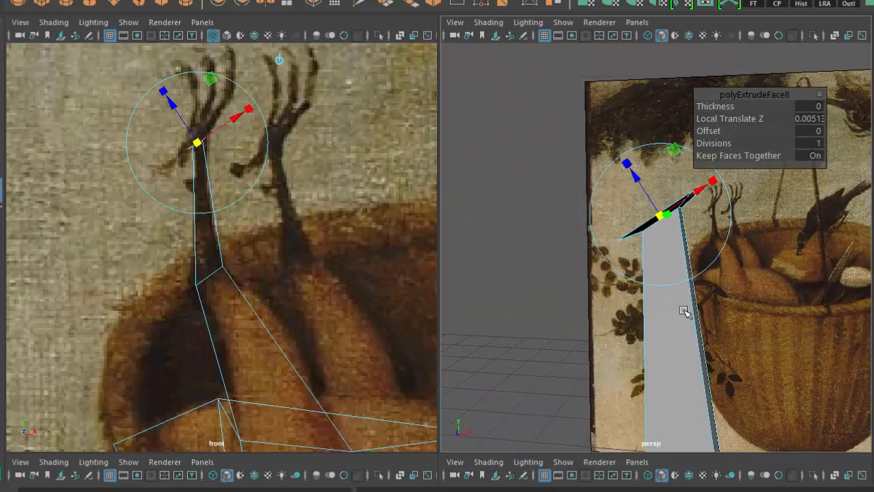
scroll(676, 297, up, 2)
alt+drag(676, 298, 659, 289)
alt+middle_drag(627, 263, 644, 308)
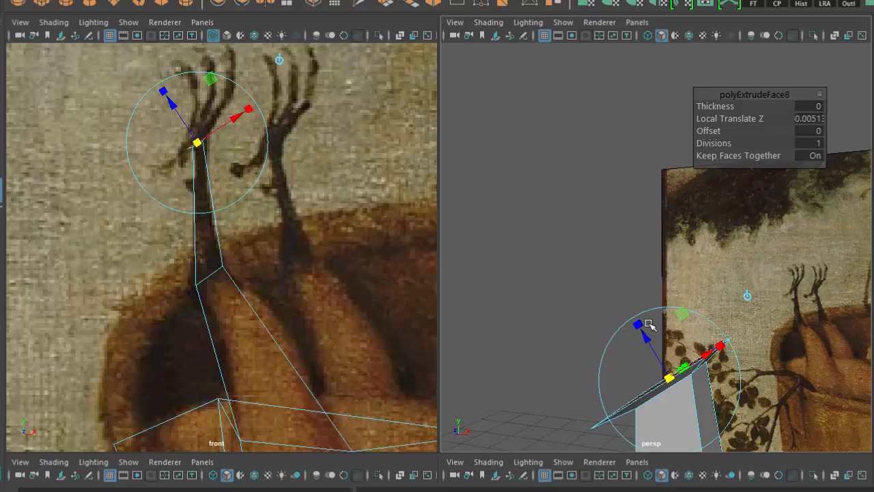
alt+drag(648, 322, 642, 309)
drag(638, 276, 639, 277)
alt+drag(639, 277, 603, 281)
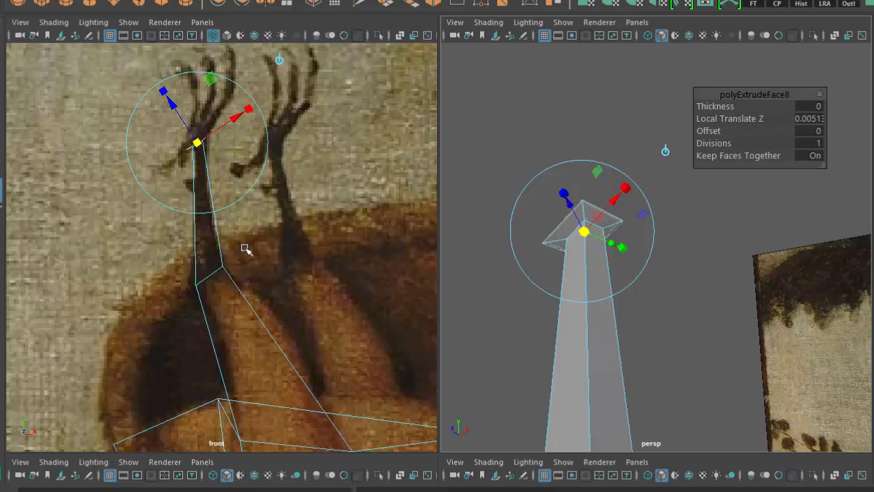
alt+drag(673, 360, 680, 366)
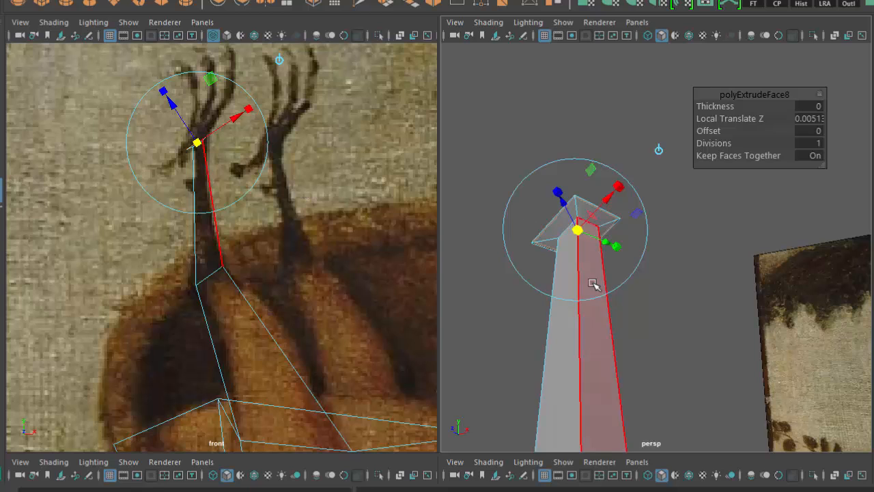
alt+drag(592, 284, 587, 236)
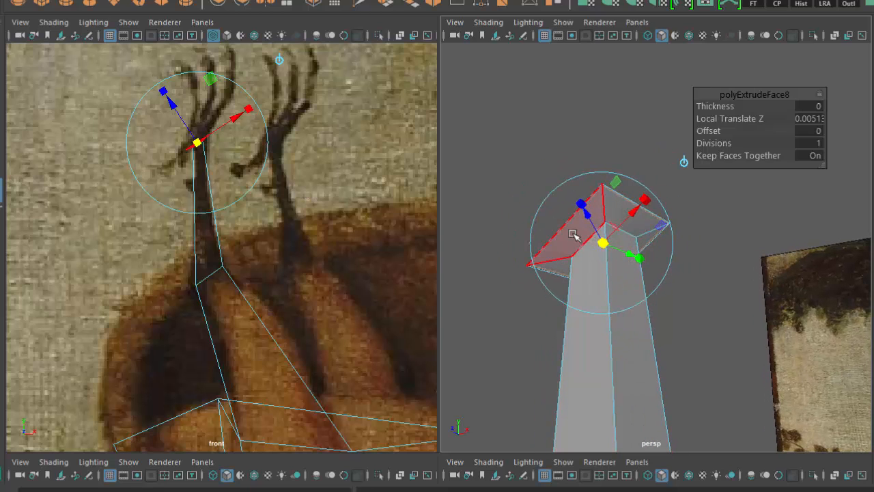
alt+drag(615, 293, 572, 198)
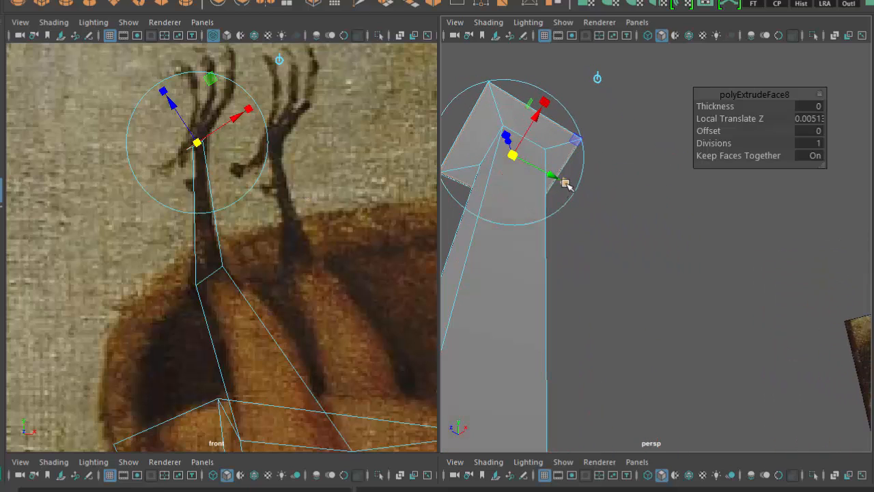
click(566, 183)
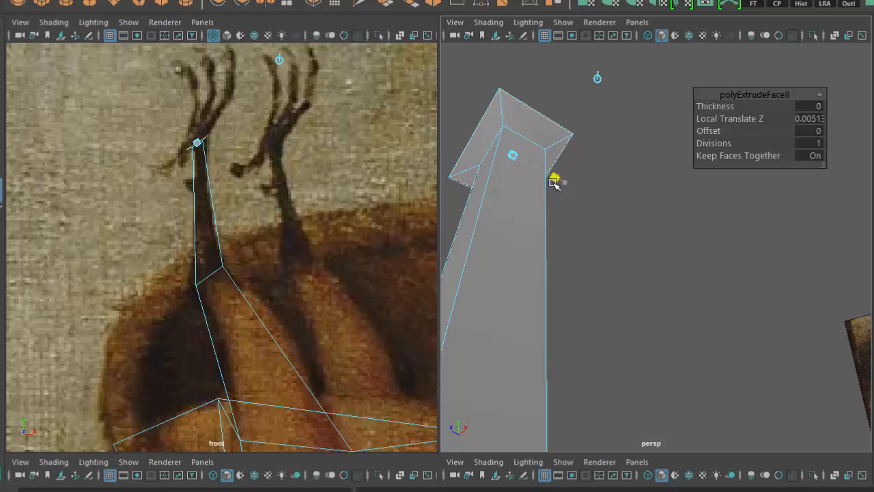
click(557, 181)
Step: Extrude the widened end face with a Local Translate Z of 0.0316 to form the foot block
alt+drag(562, 221, 689, 381)
key(ctrl+e)
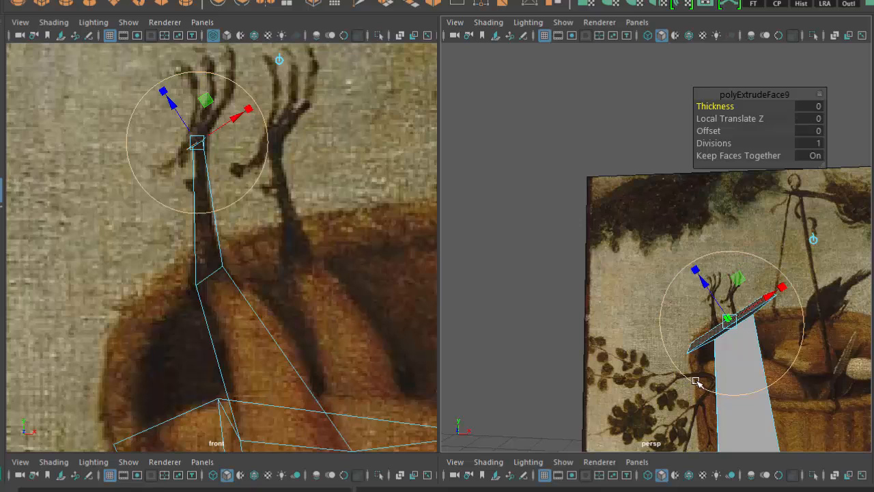
drag(708, 284, 688, 261)
alt+drag(714, 335, 682, 283)
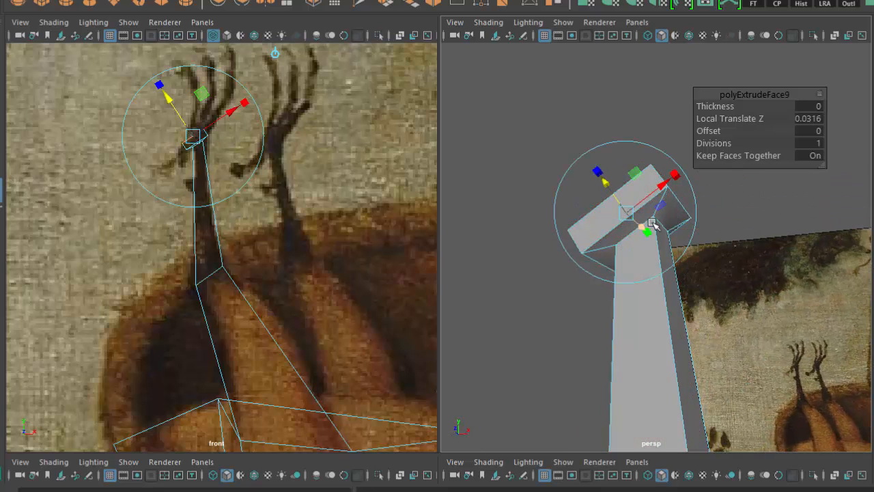
key(q)
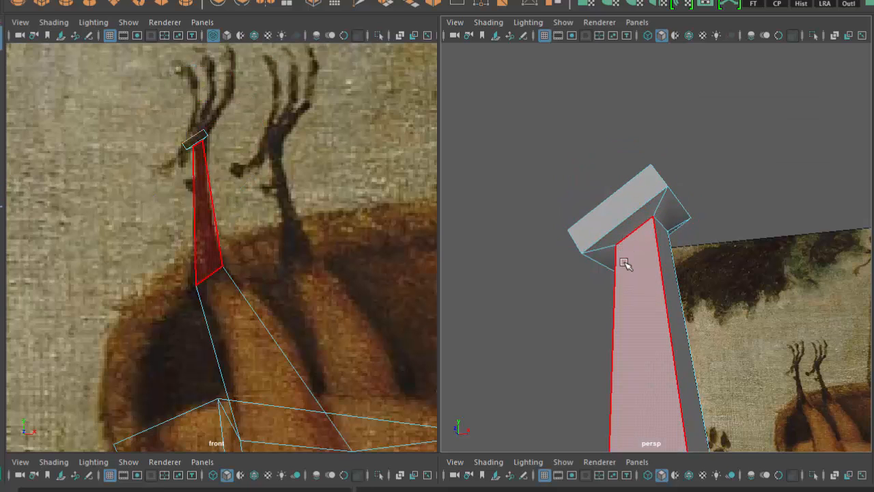
Step: In vertex mode, move the foot block's outer upper corner in the front view toward the painted back toe
alt+drag(628, 263, 665, 320)
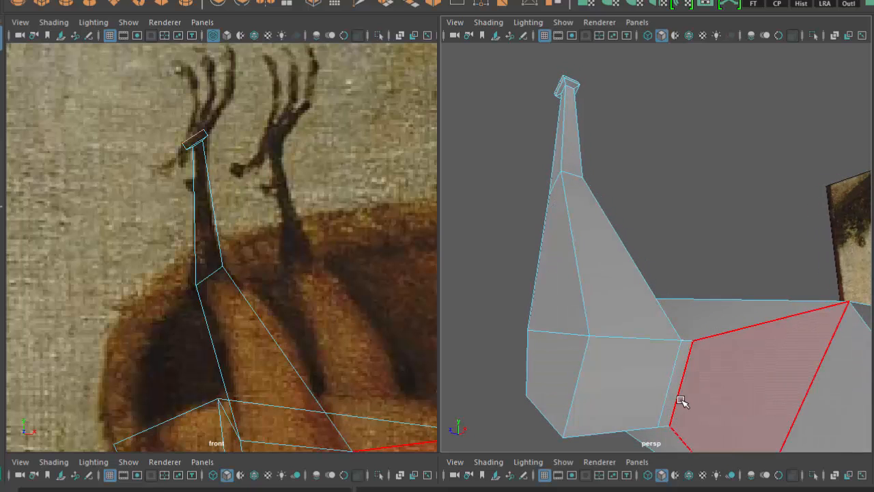
alt+drag(569, 147, 616, 156)
alt+drag(616, 303, 601, 210)
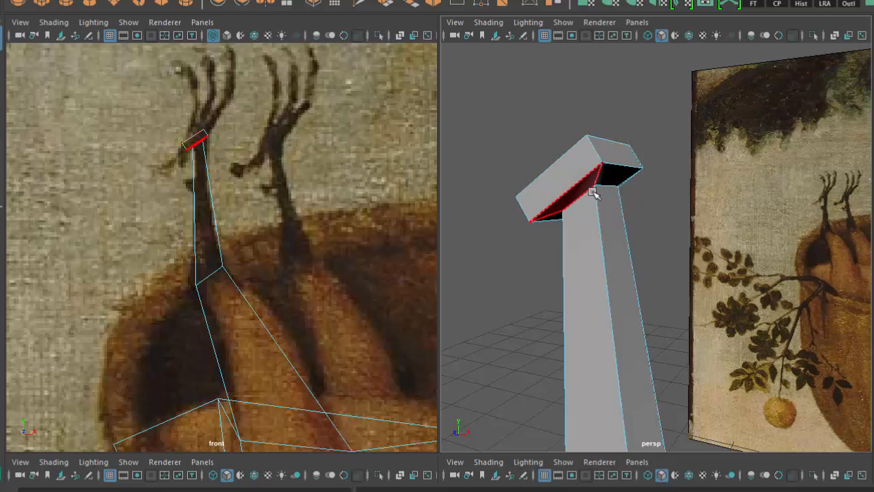
key(r)
alt+drag(596, 194, 719, 260)
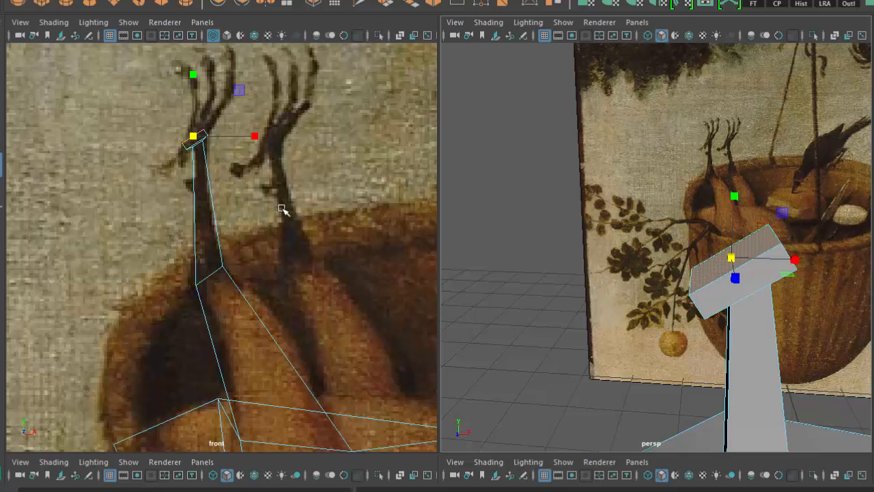
alt+right_drag(172, 137, 221, 166)
alt+middle_drag(220, 166, 274, 277)
scroll(274, 278, up, 2)
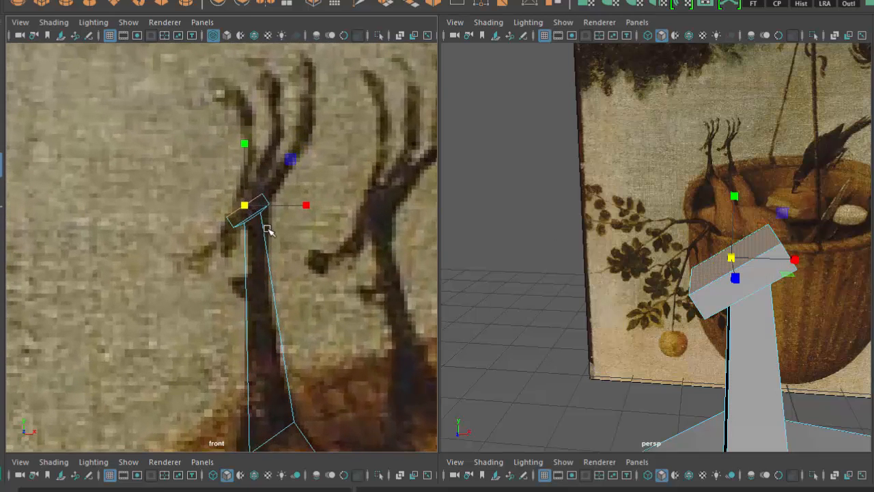
right_drag(253, 221, 223, 225)
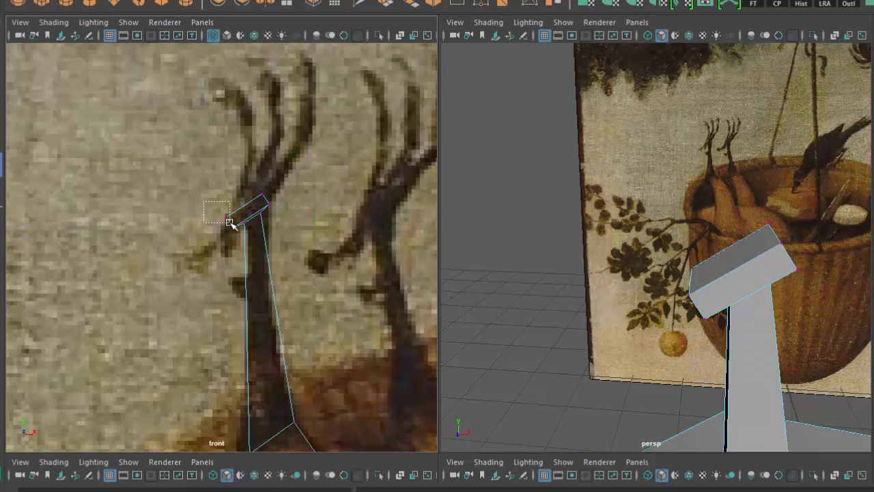
drag(230, 223, 212, 227)
key(w)
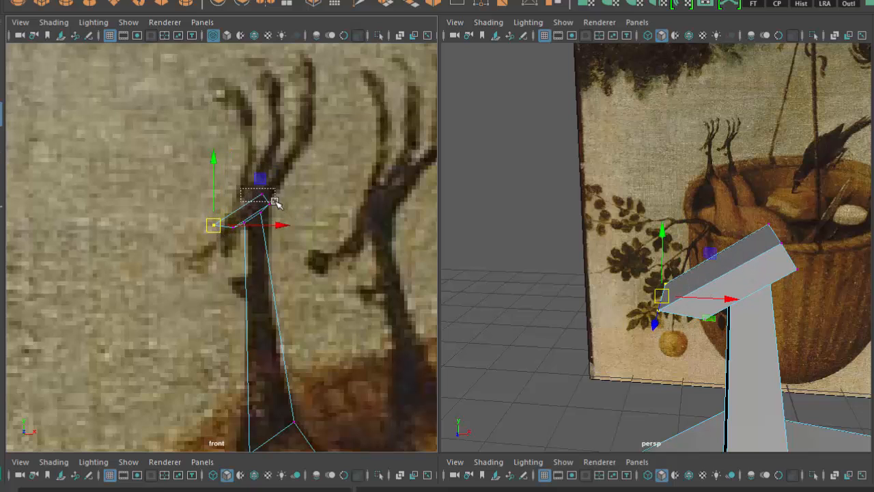
Step: Move the foot block's remaining corners to follow the painted foot, raising the peak to the toes' base and tightening the back-toe end
drag(273, 201, 251, 176)
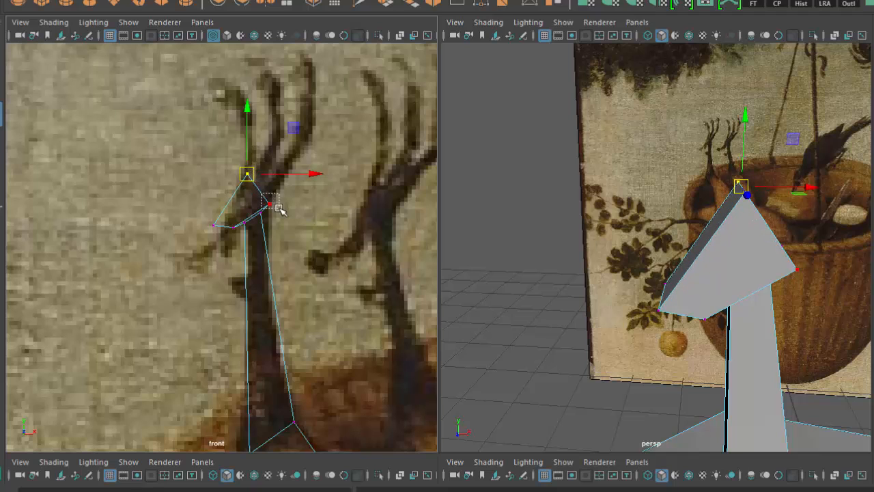
drag(280, 210, 272, 192)
drag(236, 229, 239, 231)
drag(234, 225, 236, 231)
drag(206, 218, 227, 228)
Step: Return to object mode, preview the leg and foot smoothed from several angles, then restore the unsmoothed display
alt+drag(594, 264, 683, 268)
right_drag(660, 227, 710, 206)
click(640, 322)
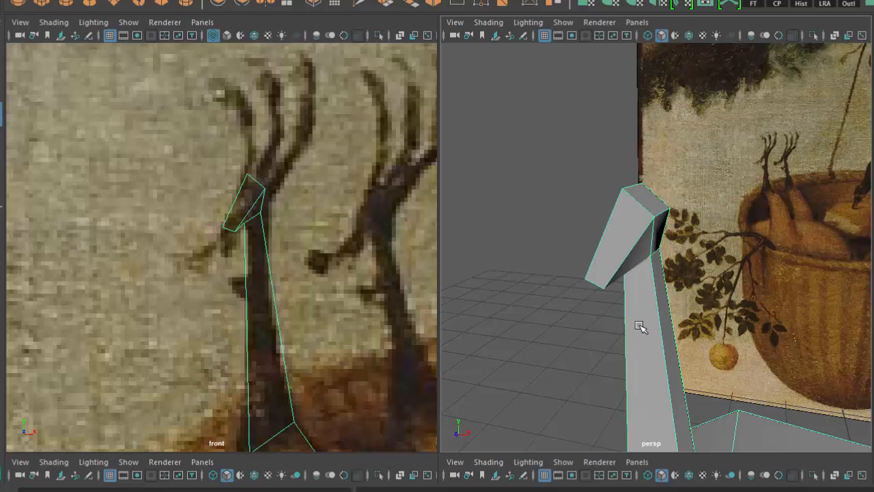
key(3)
click(602, 303)
scroll(655, 344, down, 3)
alt+drag(655, 344, 634, 198)
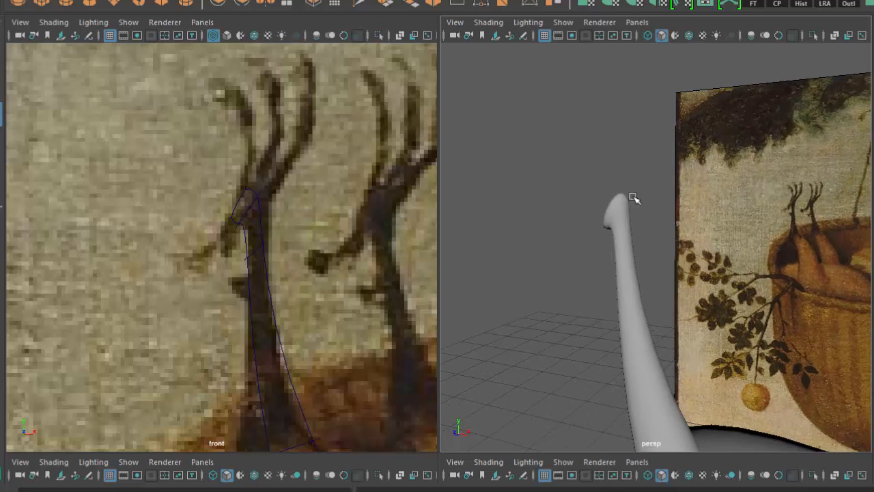
click(625, 238)
alt+drag(635, 255, 744, 143)
key(1)
Step: Extrude the foot block's small back-toe face with a Local Translate Z of 0.0803 and move it onto the painted back toe
right_click(742, 140)
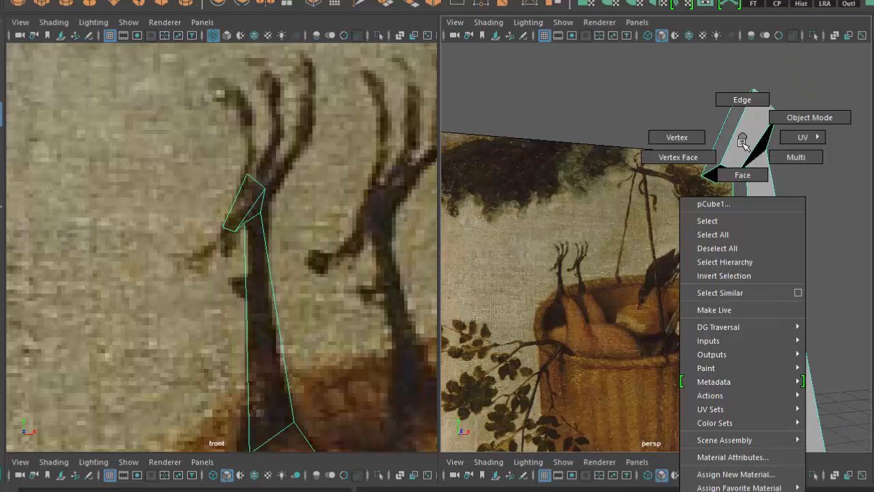
right_drag(742, 140, 732, 180)
click(721, 176)
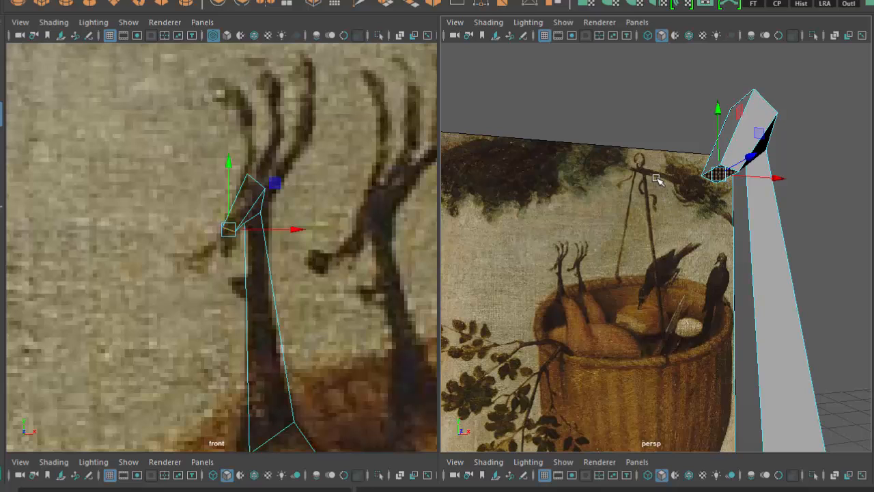
shift+right_drag(657, 179, 652, 213)
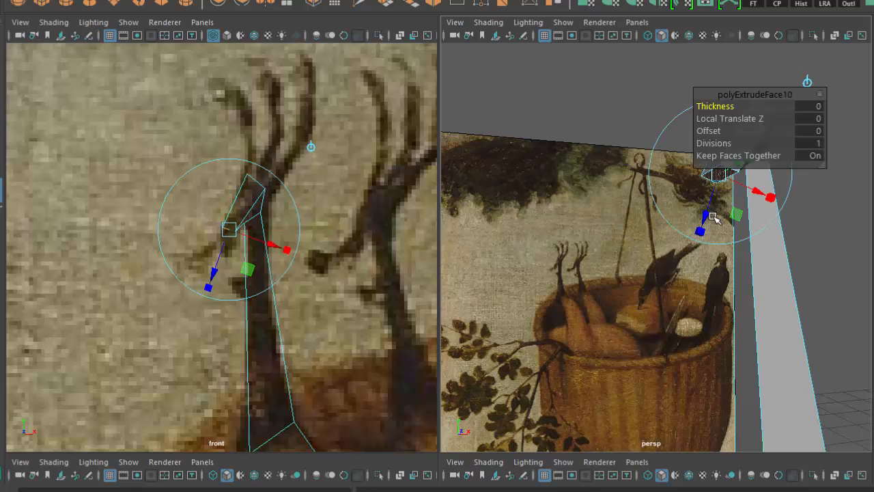
drag(710, 214, 679, 251)
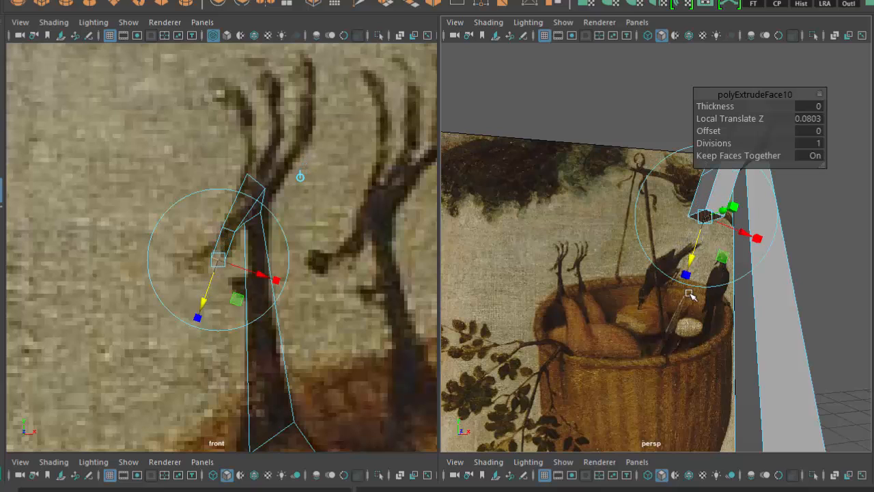
key(w)
drag(217, 260, 207, 254)
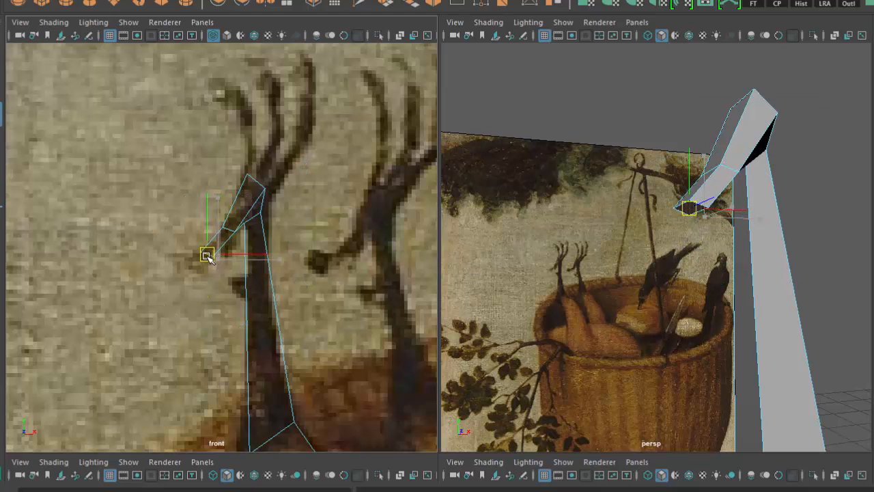
Step: Scale the back toe's end face narrower along X, rotate it to the toe's bend and reposition it on the painting
key(r)
drag(268, 254, 217, 266)
key(w)
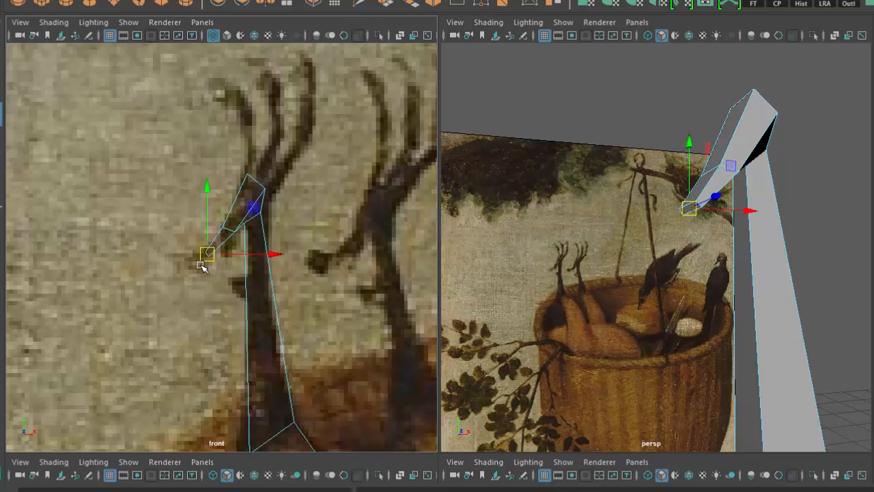
scroll(203, 265, up, 5)
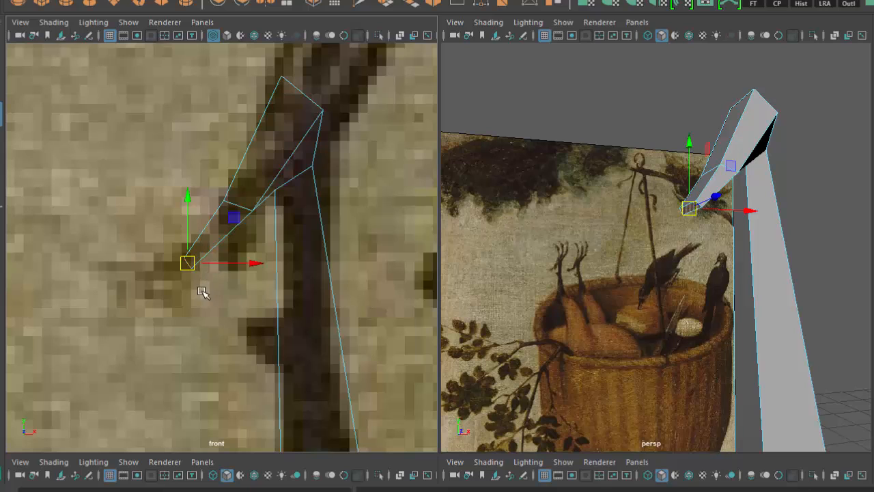
key(e)
drag(229, 217, 204, 250)
key(w)
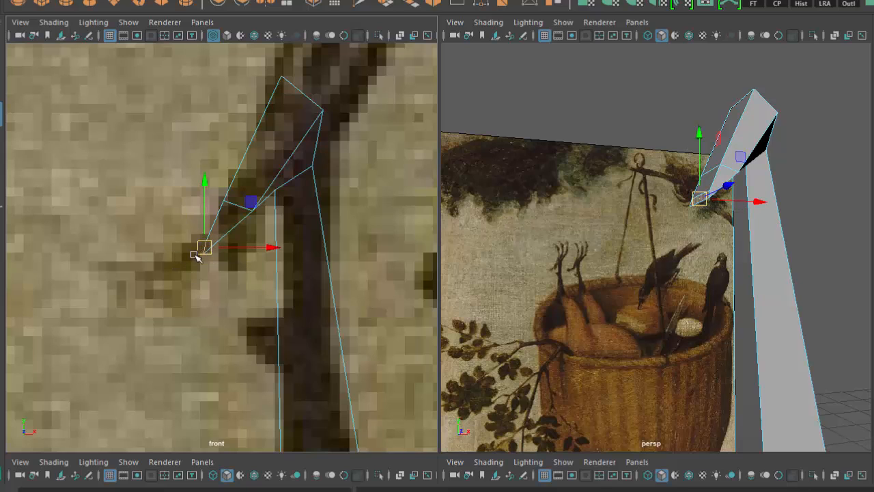
Step: Extrude the back toe's end face again and move it further along the painted toe toward its tip
key(ctrl+e)
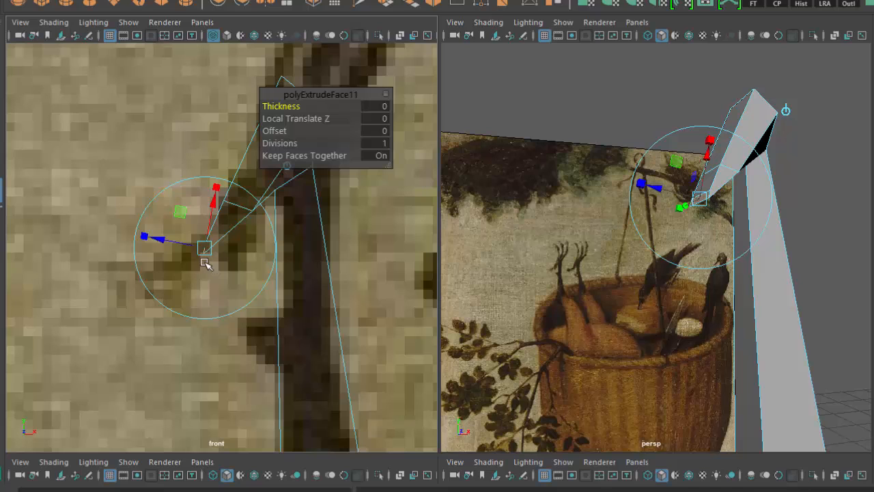
drag(173, 245, 155, 279)
key(w)
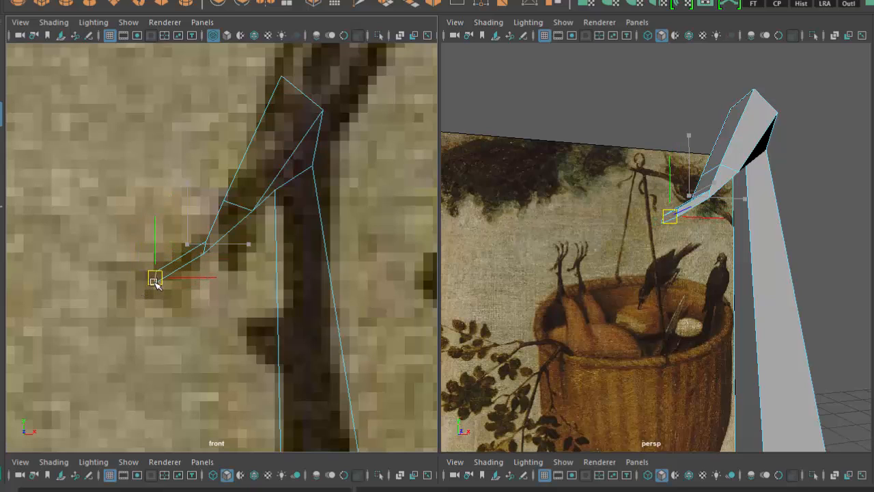
Step: Rotate the back toe's end face to the painted toe's bend, extrude it and move the new face toward the tip
key(ctrl+e)
key(e)
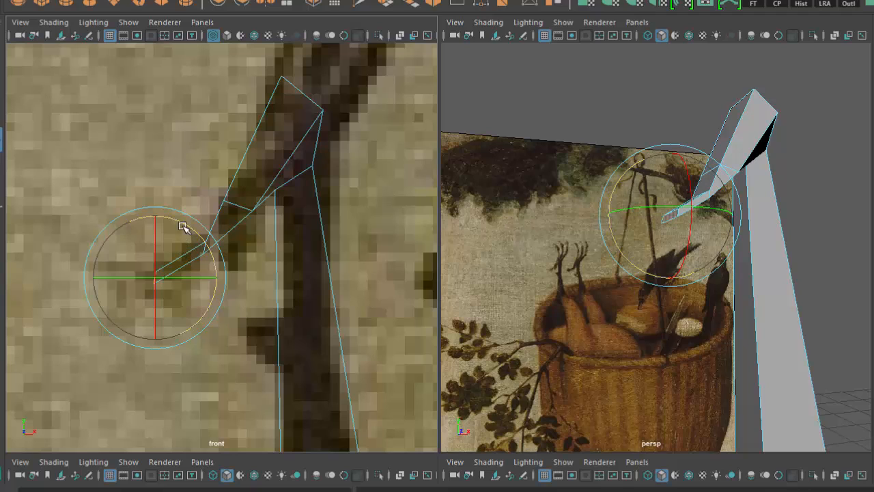
mouse_move(189, 228)
mouse_down()
mouse_move(204, 233)
mouse_move(205, 274)
mouse_up()
key(ctrl+e)
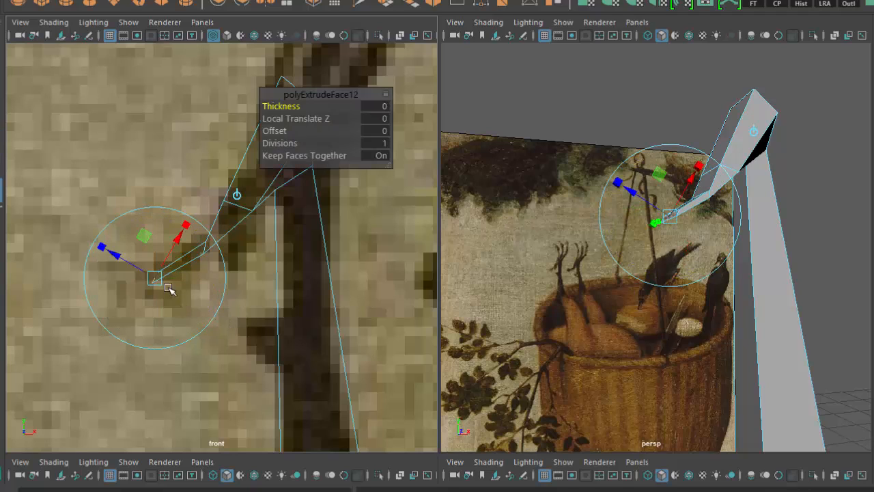
drag(144, 274, 119, 278)
key(w)
Step: Flatten the new end face vertically, adjust the bend's upper vertices and pull the end's upper vertices outward into a pointed toe tip
key(ctrl+e)
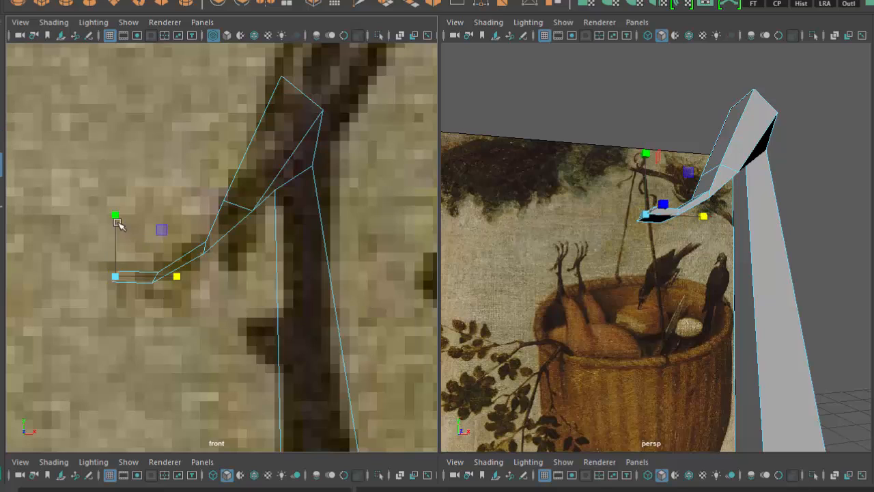
drag(117, 274, 121, 281)
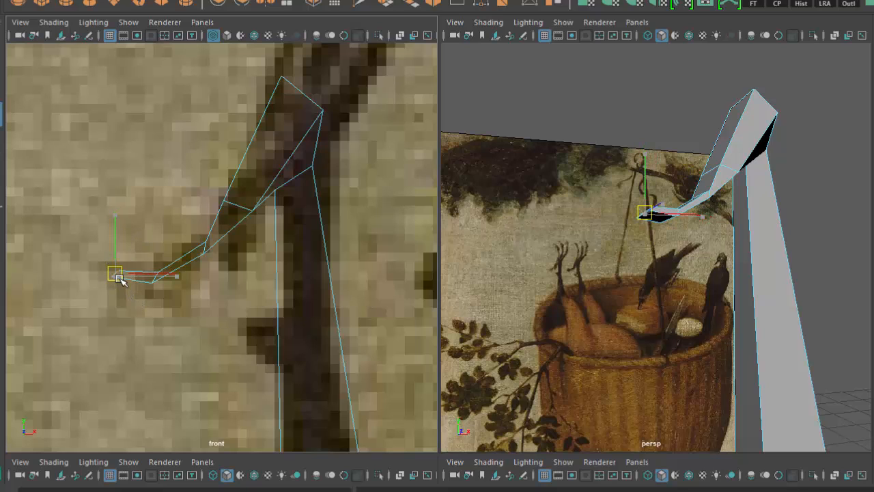
key(w)
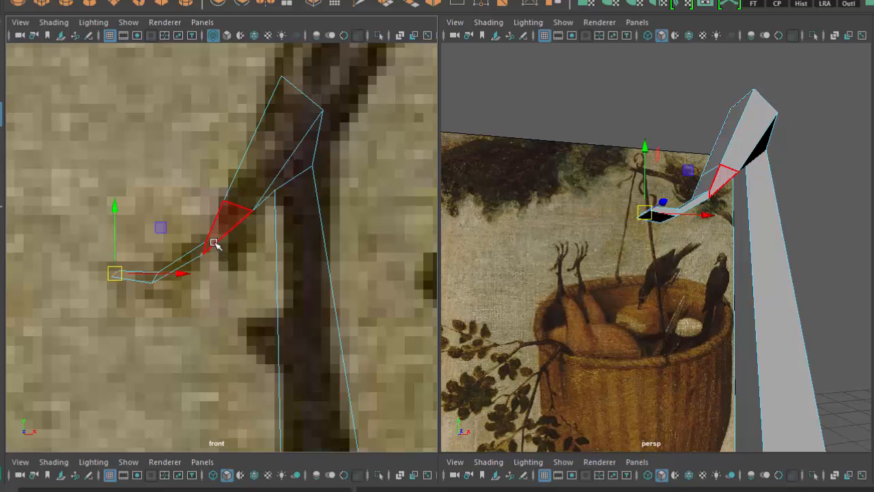
right_drag(214, 244, 191, 234)
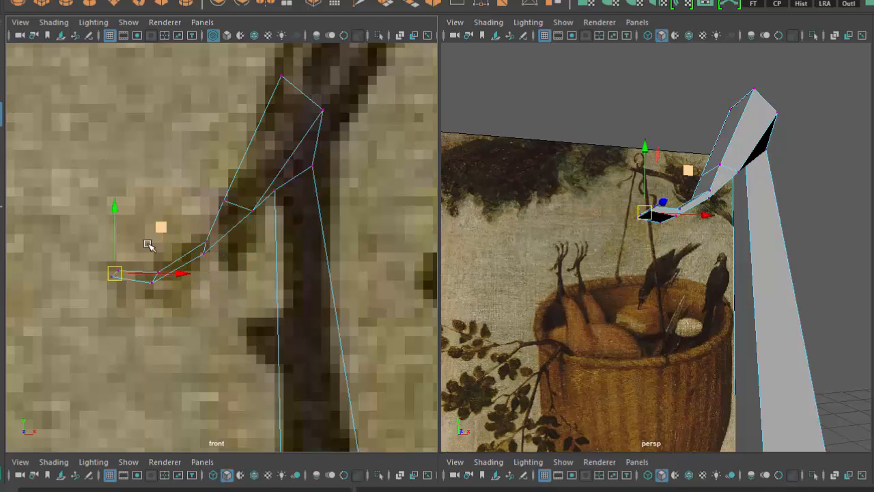
drag(159, 278, 159, 278)
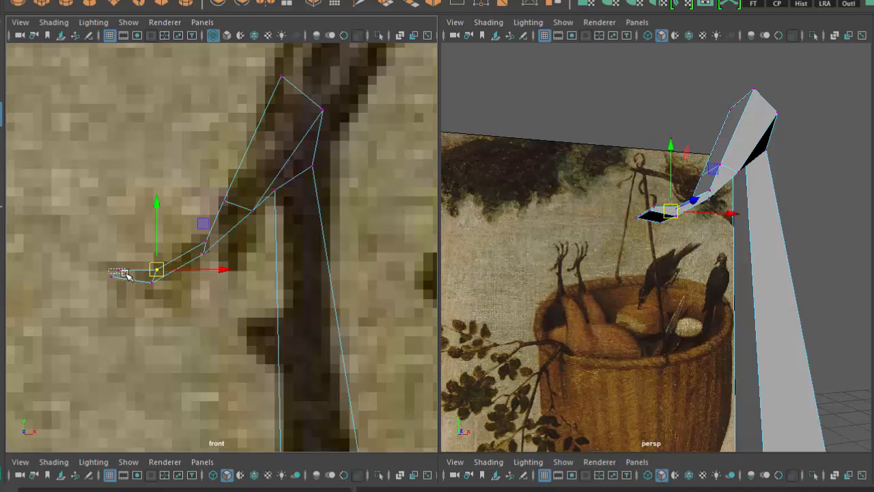
drag(126, 274, 126, 274)
drag(125, 272, 93, 269)
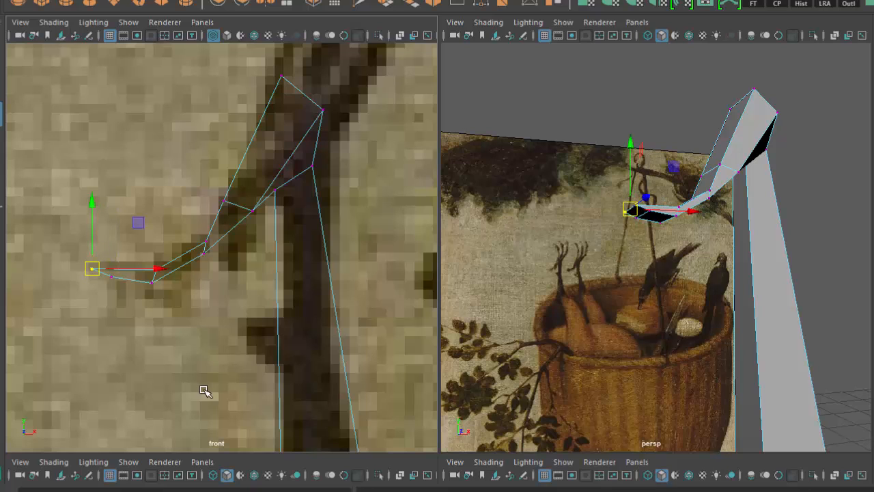
Step: Preview the leg and back toe smoothed from several angles, switch to vertex editing and restore the unsmoothed display
right_drag(710, 169, 745, 132)
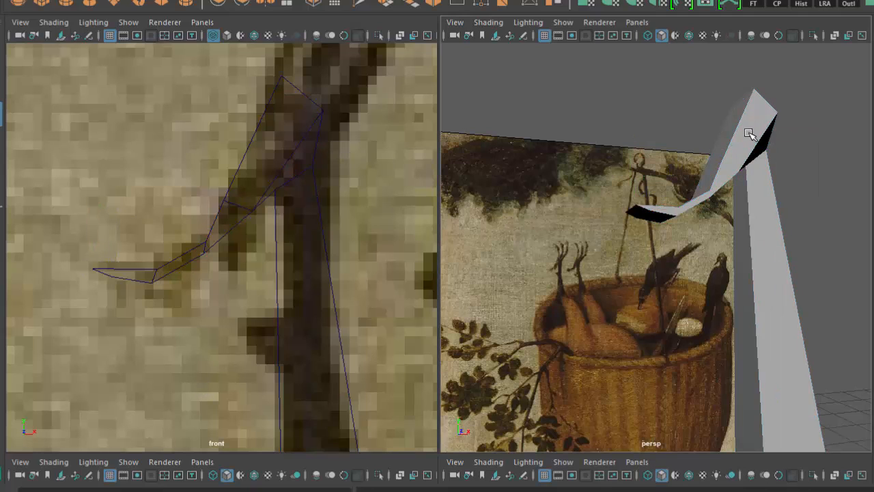
key(3)
click(802, 240)
alt+drag(802, 241, 751, 273)
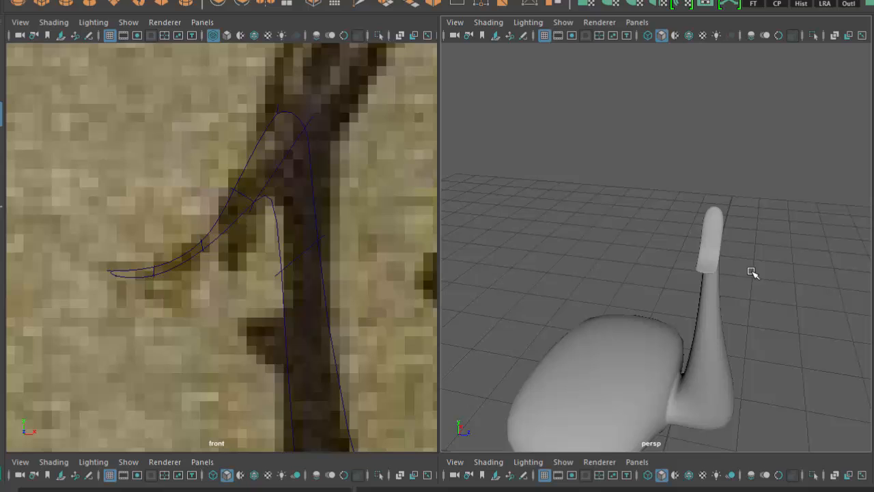
click(706, 268)
alt+drag(734, 302, 710, 249)
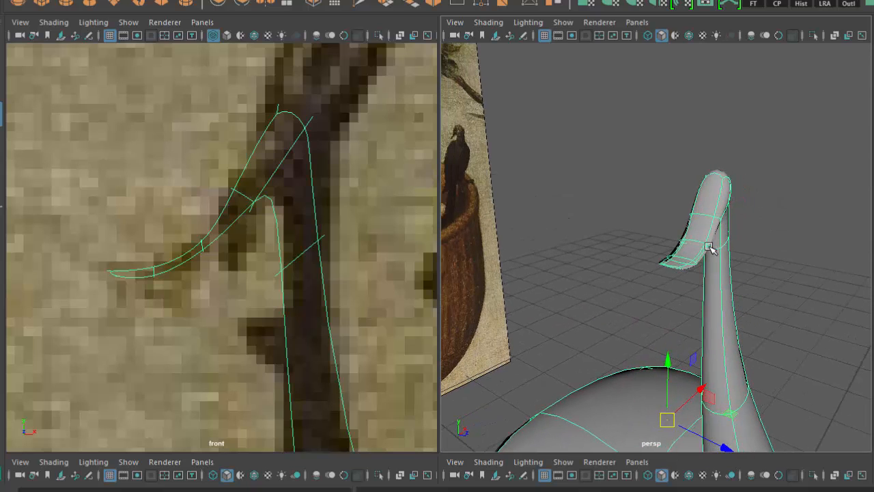
right_drag(710, 249, 645, 242)
alt+drag(703, 302, 656, 303)
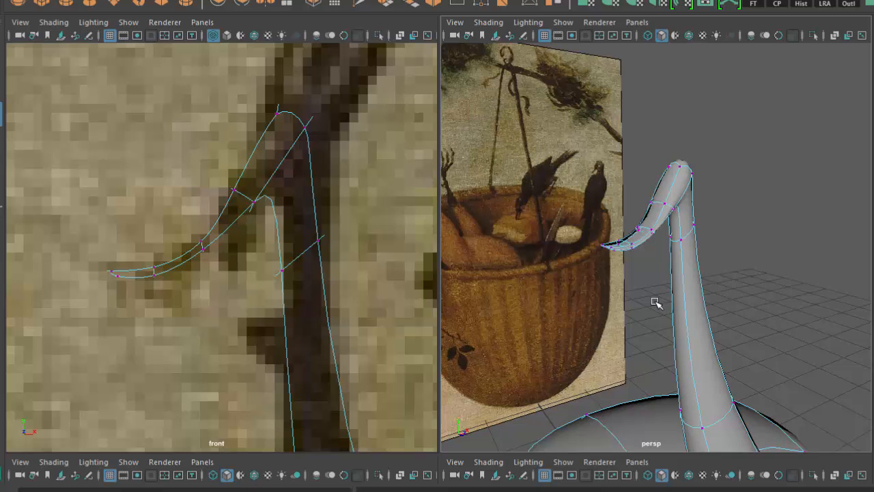
key(1)
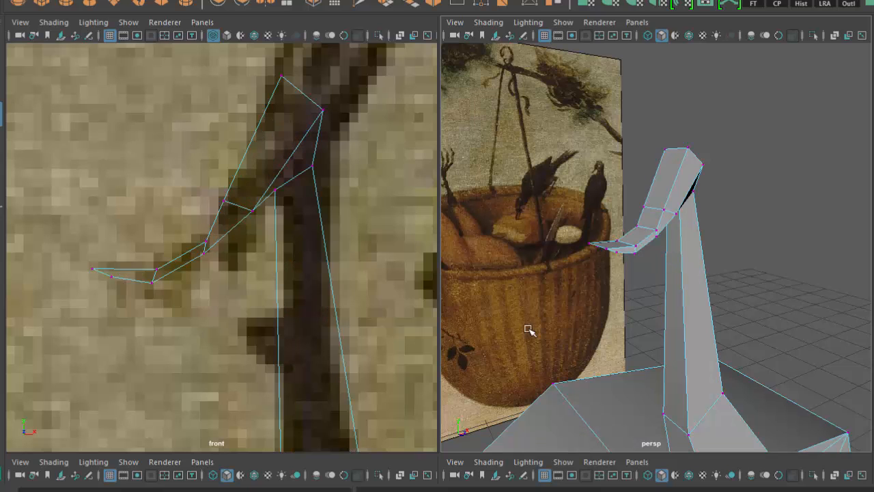
Step: Select all back-toe vertices beyond the toe's base segment and scale them much narrower along Z
alt+drag(528, 330, 526, 287)
drag(523, 166, 596, 234)
alt+drag(598, 273, 777, 213)
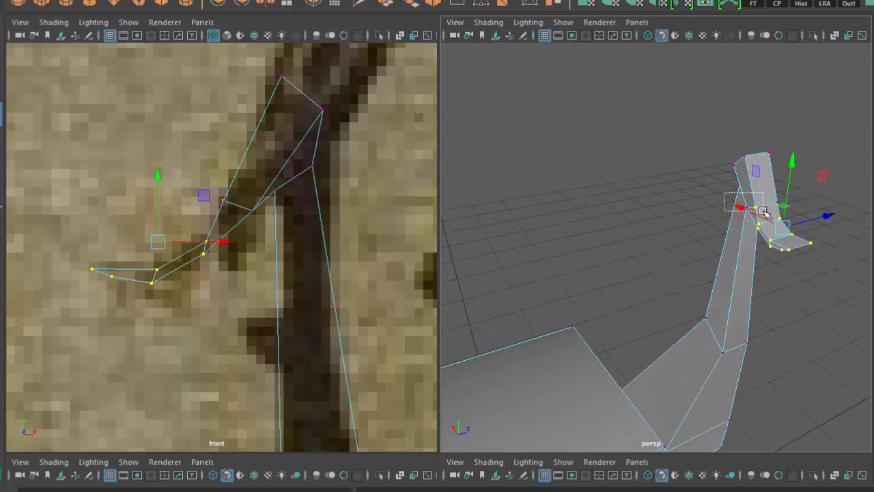
alt+drag(763, 335, 686, 341)
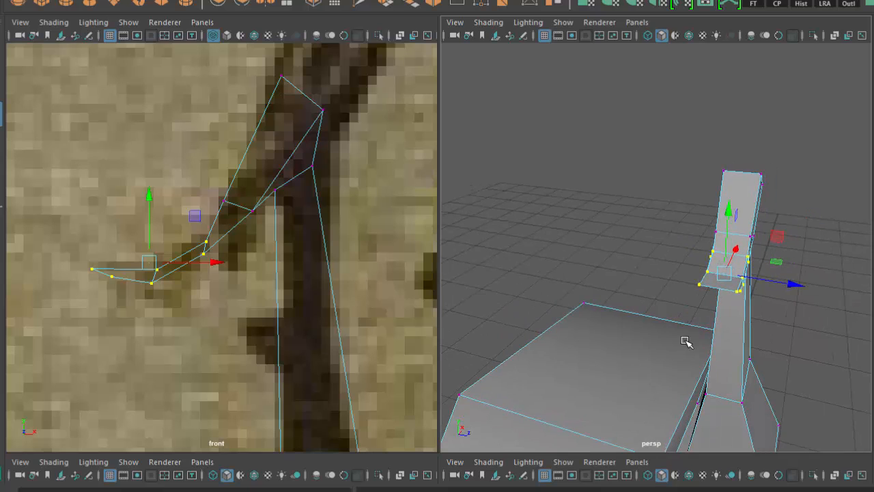
drag(796, 285, 739, 286)
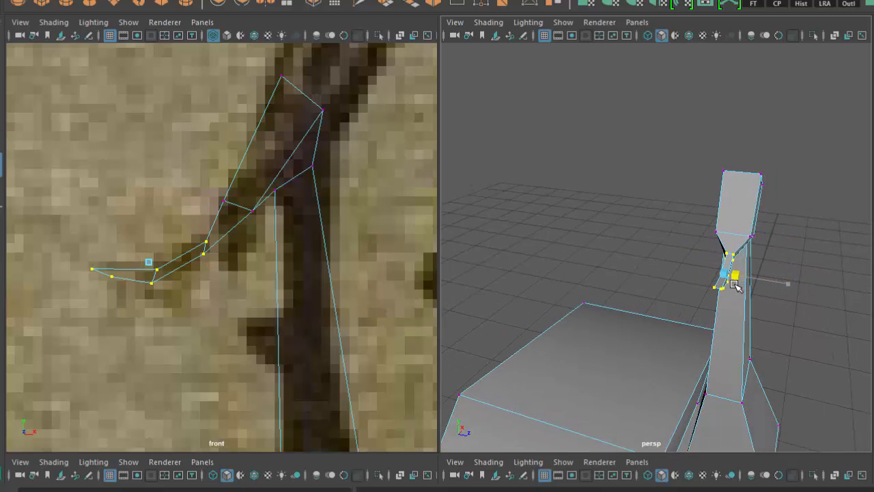
Step: Taper the back toe by scaling its outer vertices narrower along Z, excluding the base ones, and narrowing the tip vertices further
key(f)
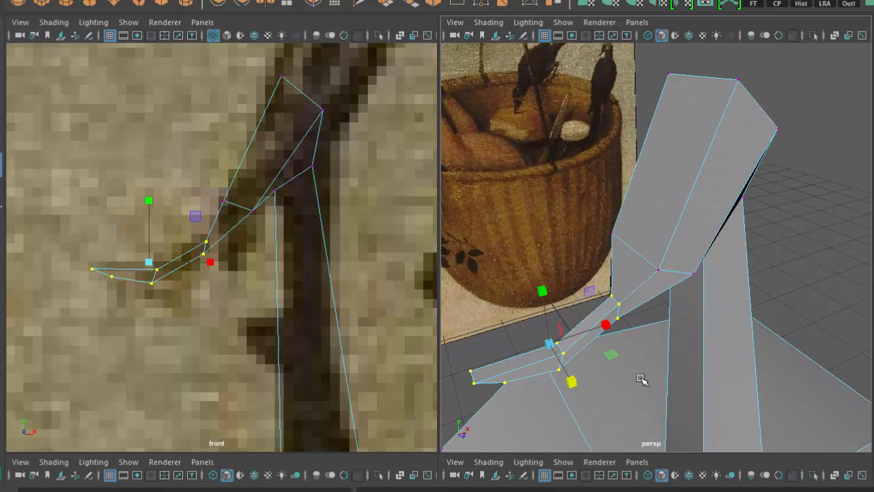
alt+drag(598, 397, 600, 395)
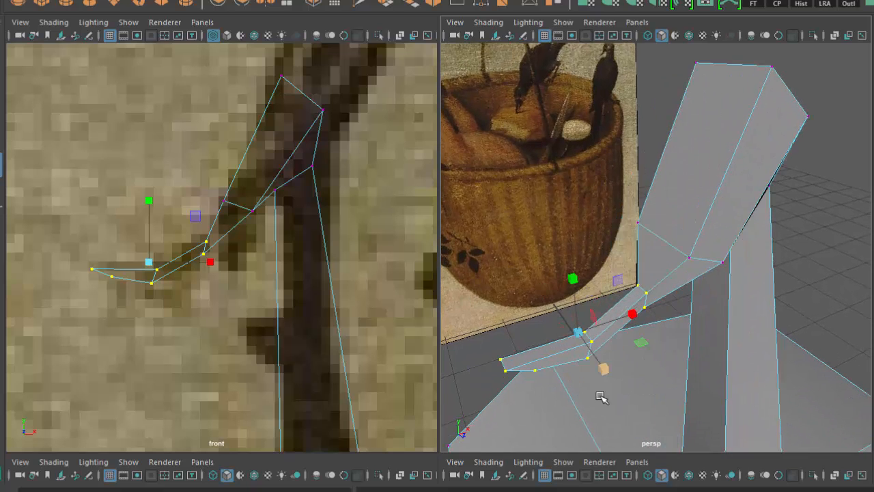
alt+middle_drag(601, 396, 622, 387)
alt+right_drag(622, 386, 636, 362)
alt+drag(685, 376, 741, 346)
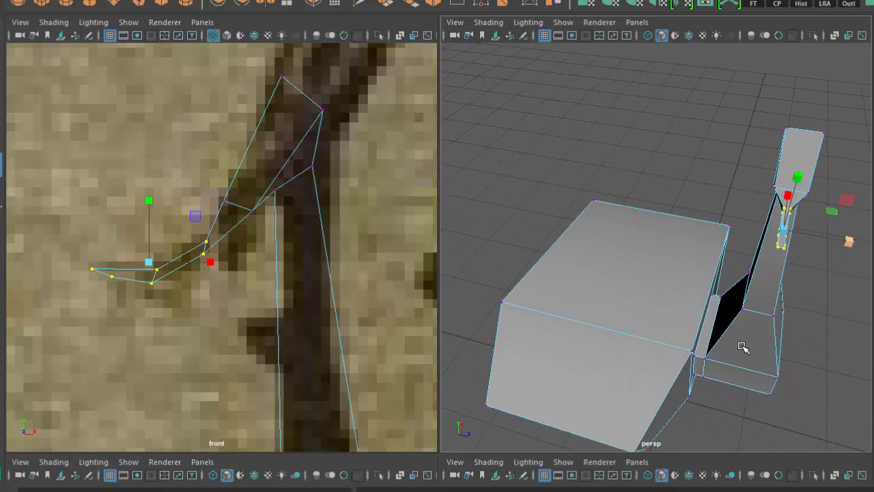
alt+middle_drag(742, 347, 659, 363)
alt+right_drag(660, 362, 677, 419)
alt+drag(675, 408, 677, 414)
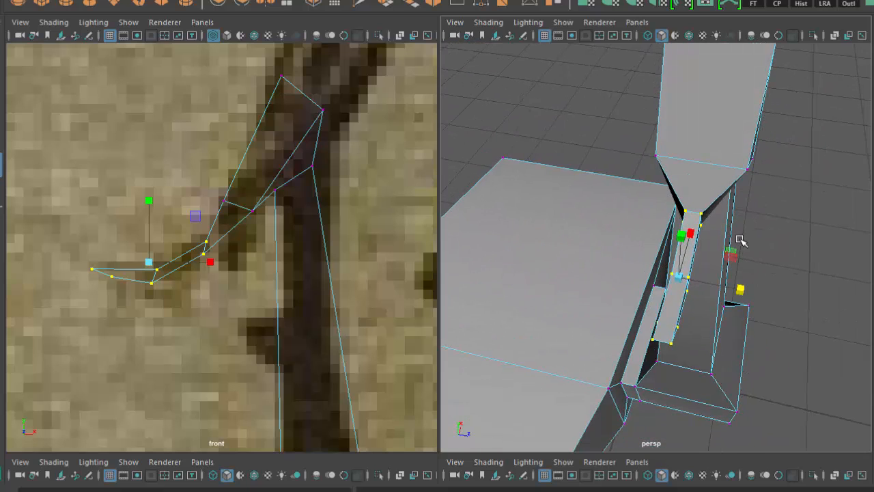
alt+drag(739, 240, 758, 236)
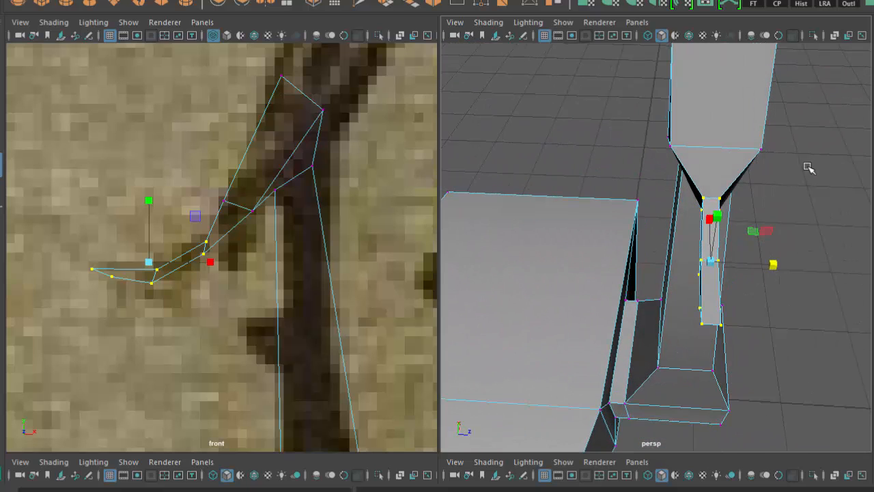
ctrl+drag(652, 217, 644, 228)
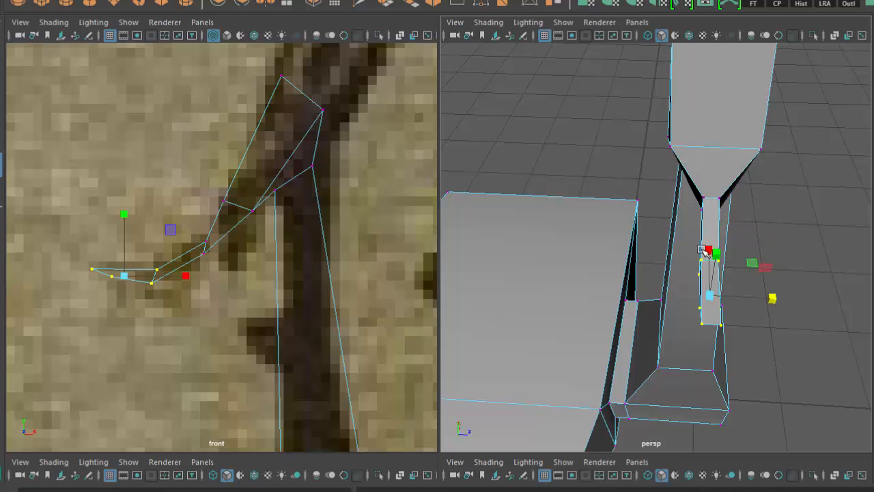
drag(773, 299, 749, 299)
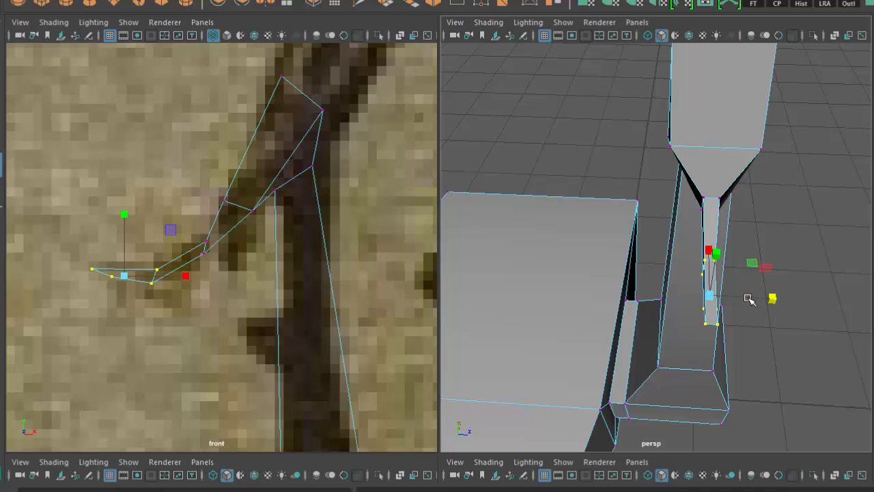
ctrl+drag(785, 201, 595, 286)
drag(775, 316, 735, 323)
alt+drag(735, 323, 659, 223)
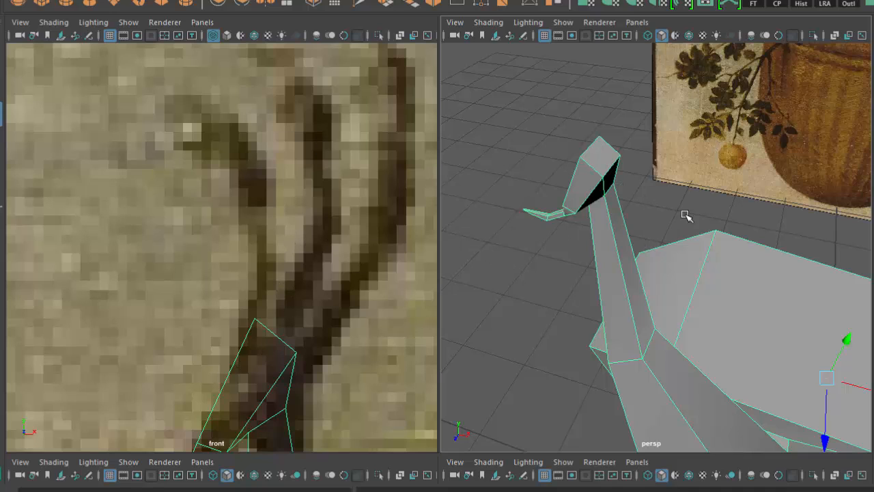
alt+drag(614, 205, 577, 137)
right_drag(580, 130, 579, 166)
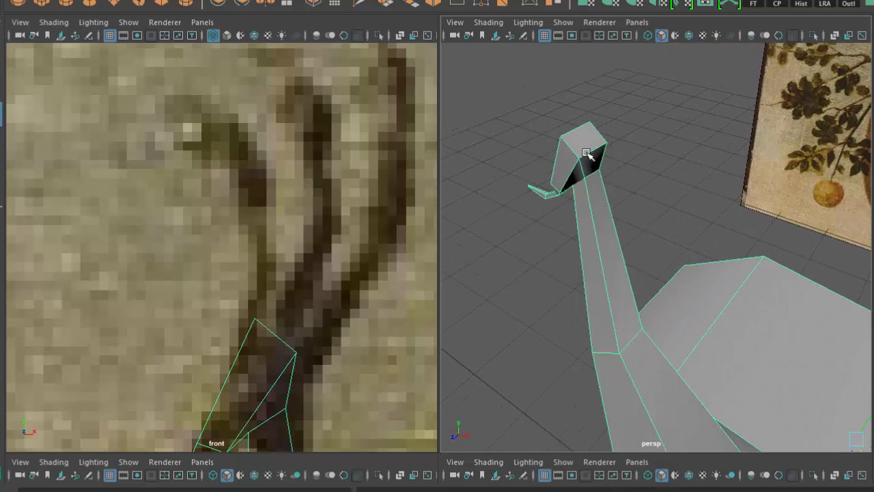
click(589, 141)
key(w)
click(576, 160)
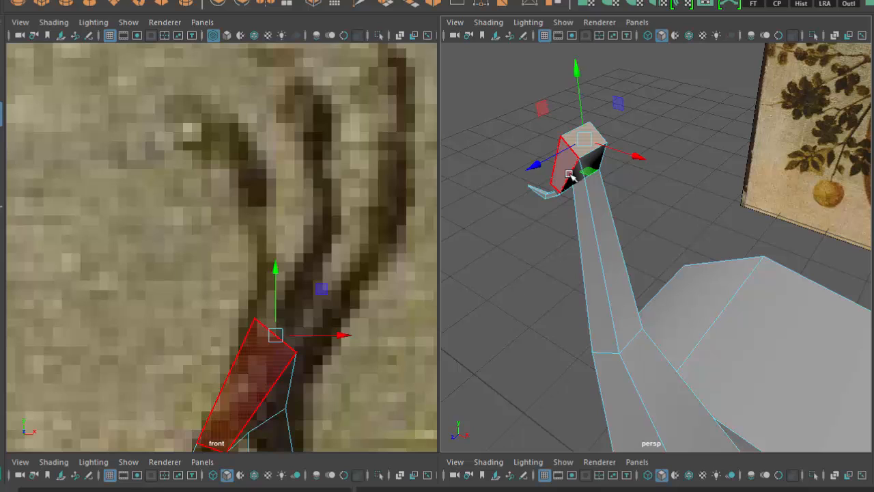
key(F8)
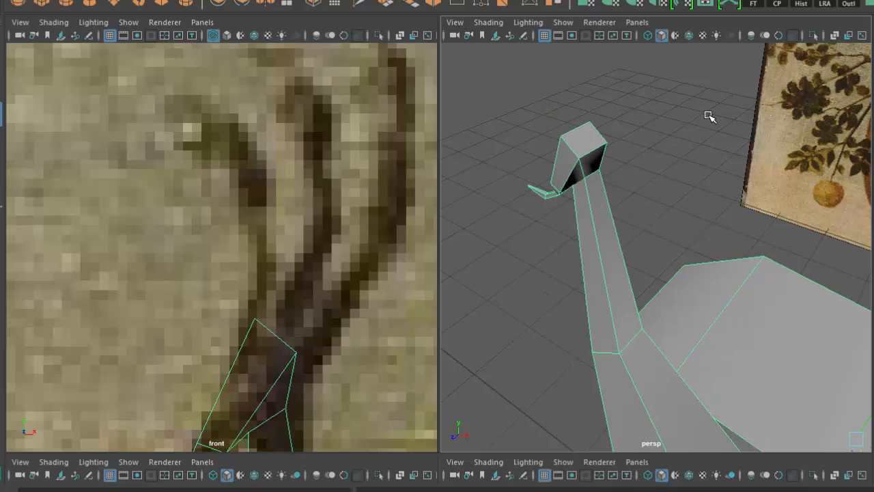
Step: Insert an edge loop lengthwise through the middle of the foot block and down the leg
shift+right_drag(707, 115, 598, 146)
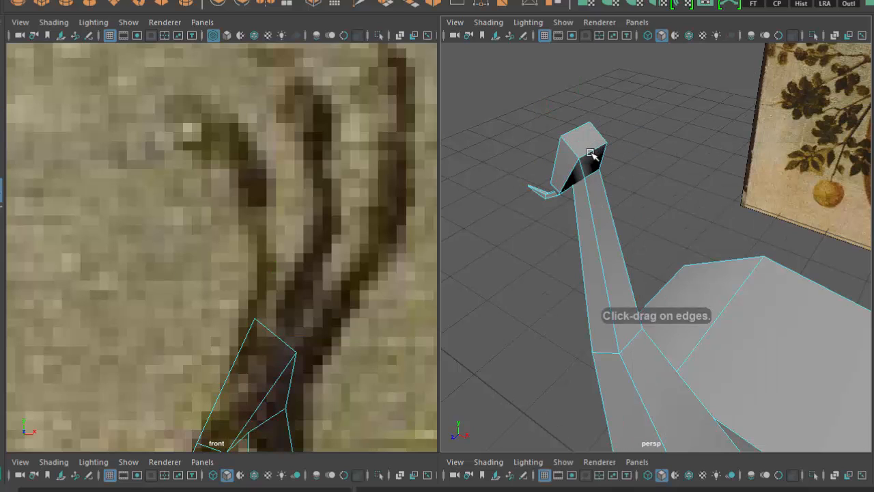
alt+drag(595, 155, 640, 281)
alt+drag(683, 347, 670, 370)
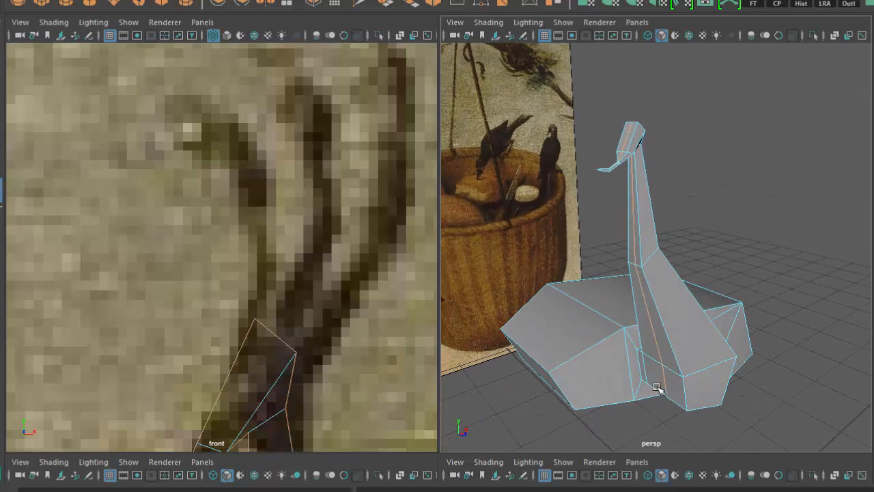
Step: Extrude the foot block's two end faces about 0.039 with Keep Faces Together off, and scale each extruded face slightly smaller
alt+drag(656, 263, 599, 191)
right_drag(598, 191, 595, 221)
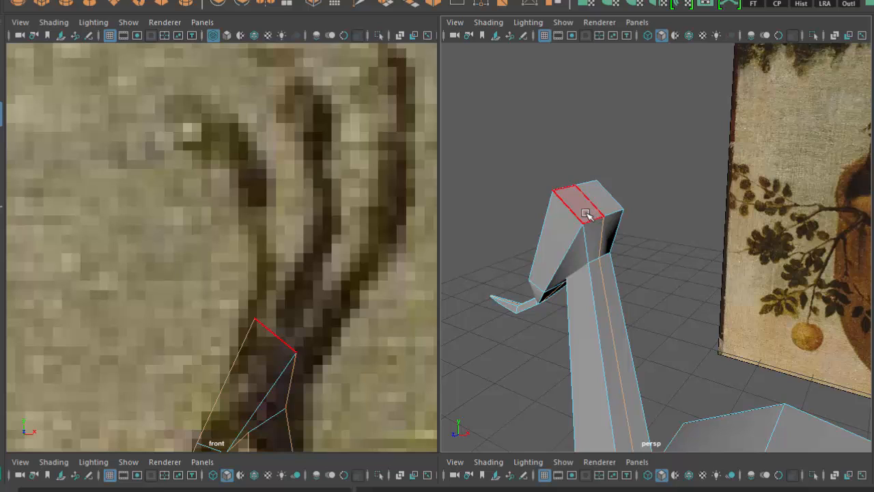
click(585, 213)
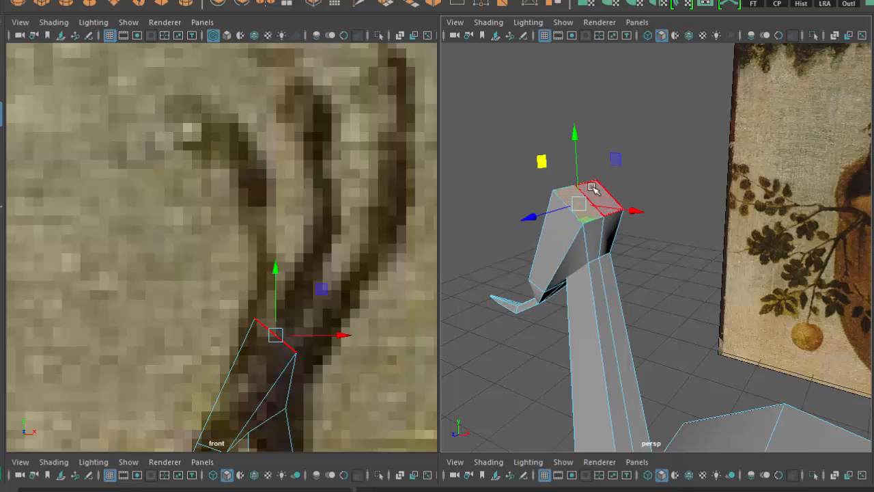
shift+click(593, 190)
alt+drag(611, 222, 628, 256)
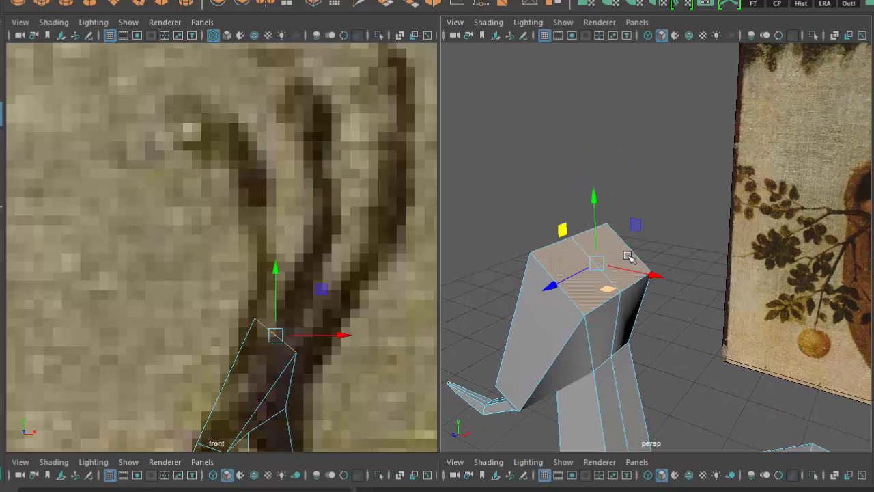
shift+right_click(695, 146)
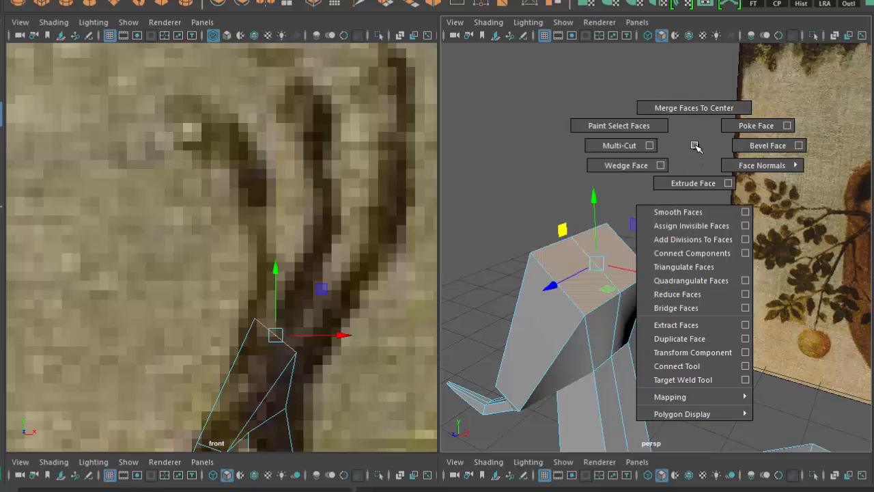
shift+right_drag(695, 145, 695, 174)
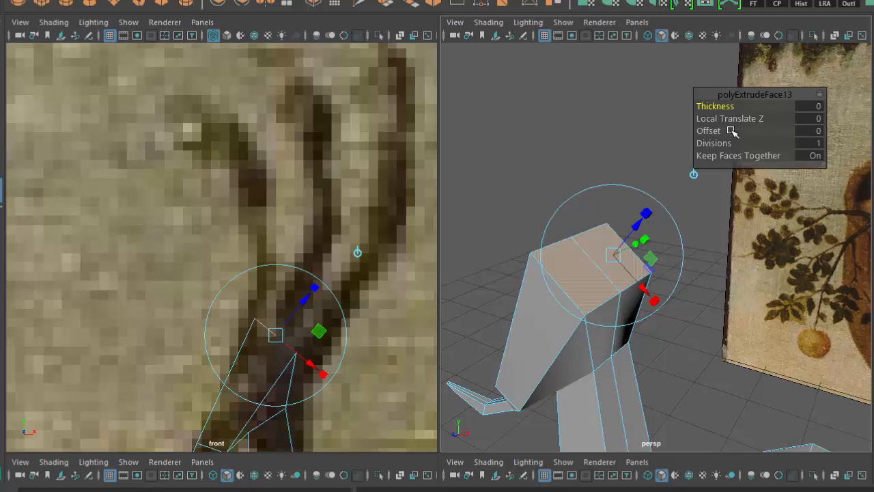
click(811, 156)
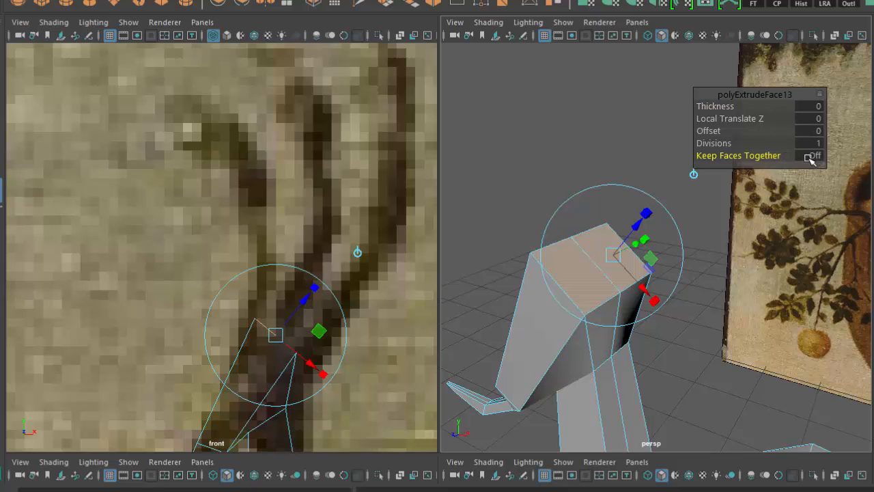
drag(645, 229, 657, 191)
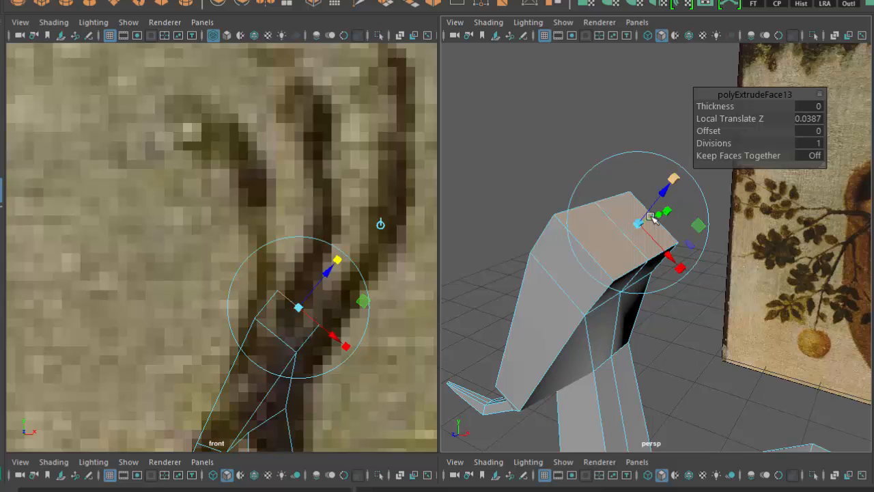
drag(642, 226, 635, 230)
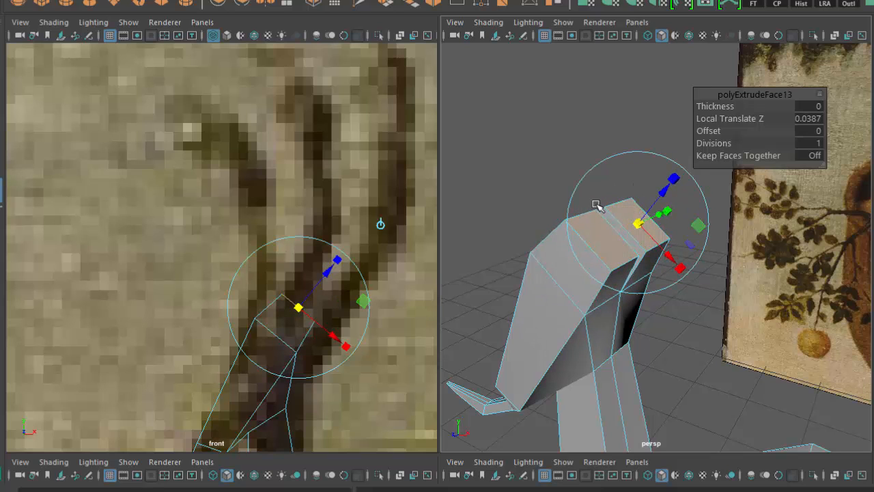
Step: Try scaling the extruded foot faces with Keep Faces Together on, and undo the attempt
click(815, 155)
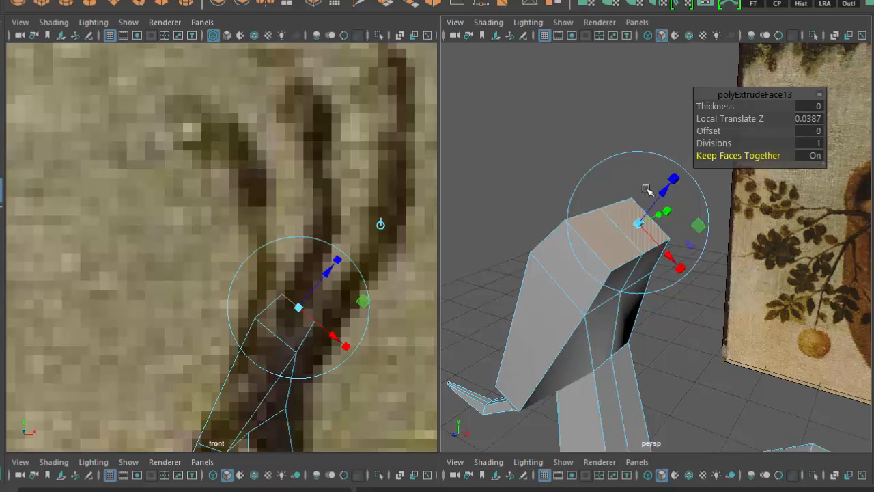
drag(645, 226, 630, 234)
key(ctrl+z)
key(ctrl+z)
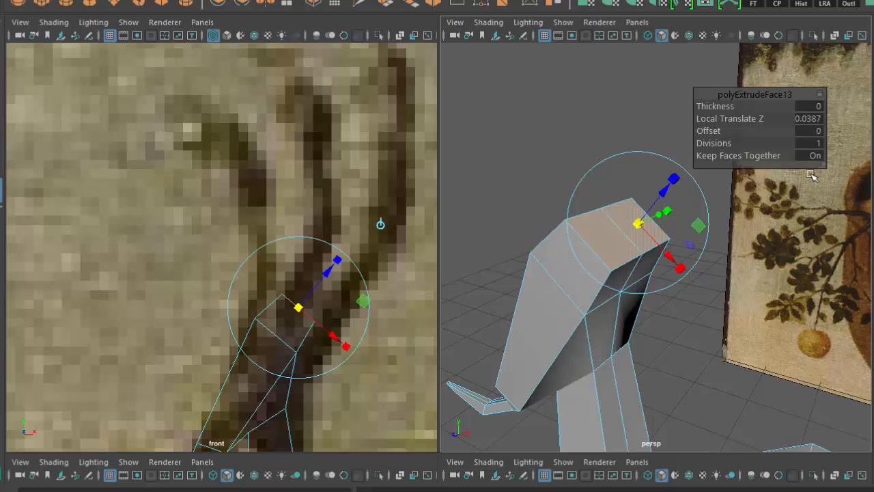
Step: Lengthen the two separate toe extrusions to a Local Translate Z of about 0.105 and scale their end faces smaller
drag(663, 193, 704, 106)
alt+middle_drag(630, 270, 627, 279)
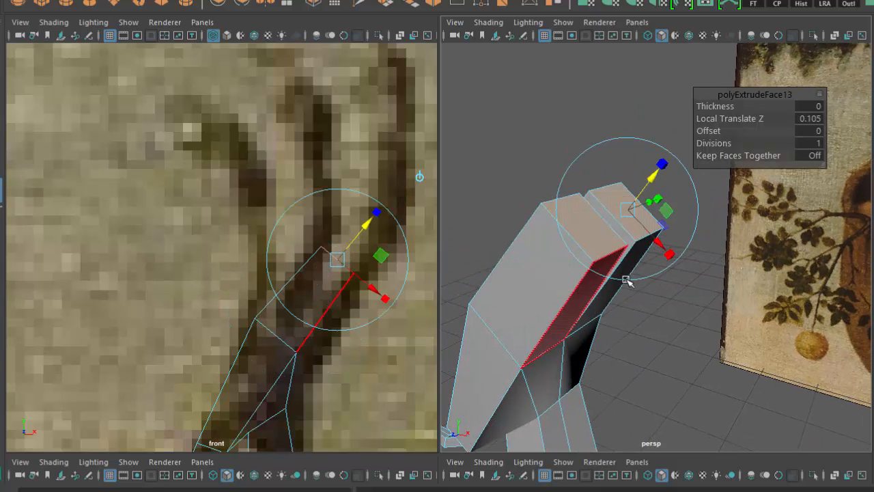
click(667, 165)
drag(632, 208, 610, 226)
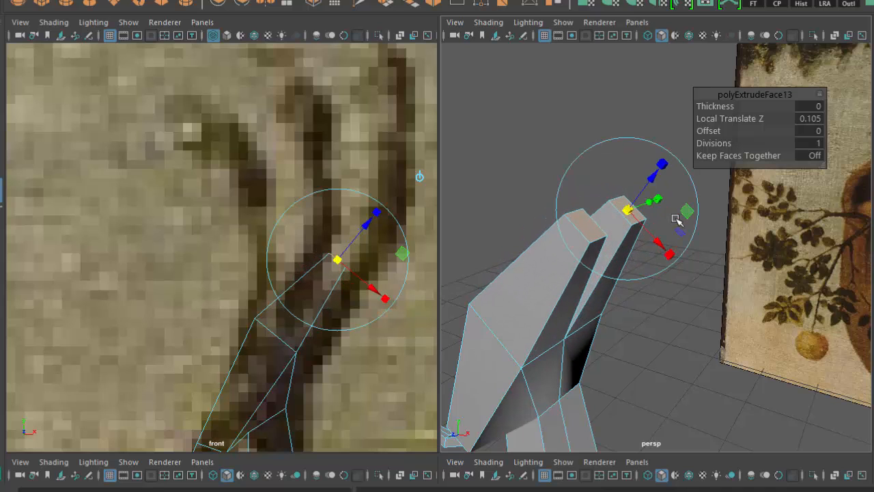
Step: Rotate the two toe end faces to nearly horizontal and move them onto the bend of the reference's rightmost toe
click(695, 188)
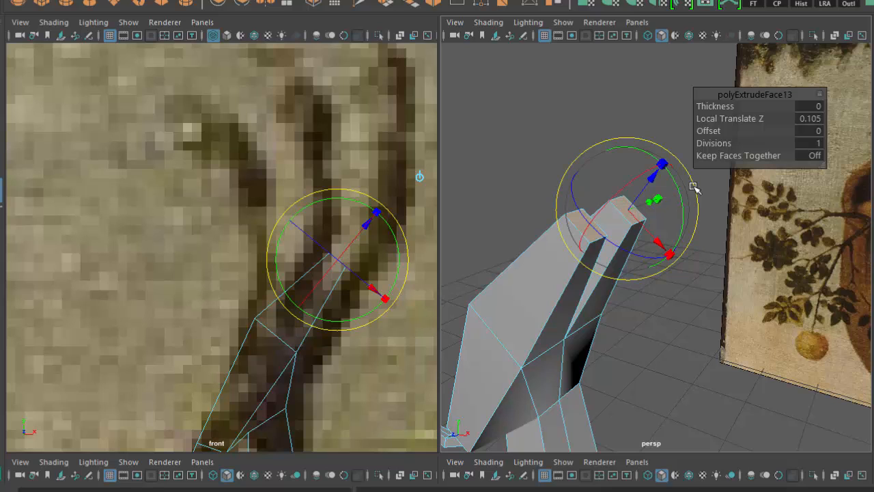
drag(683, 200, 654, 156)
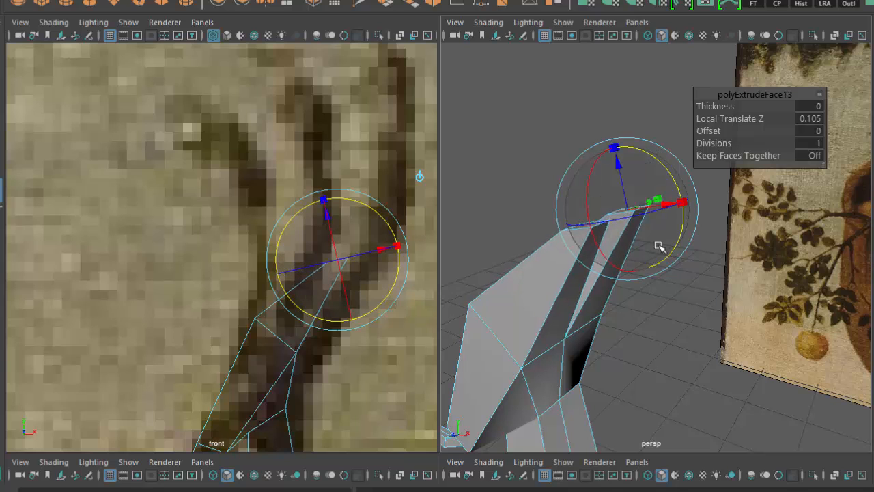
key(w)
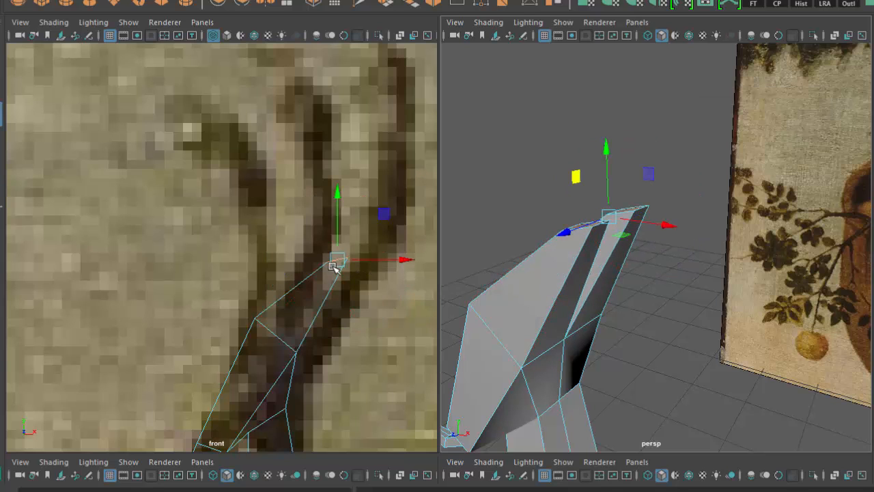
drag(333, 266, 383, 247)
key(e)
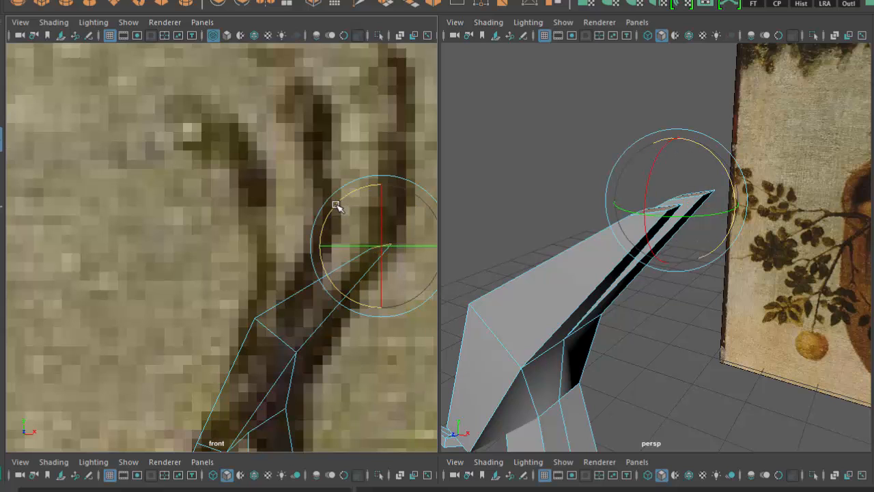
drag(336, 207, 355, 189)
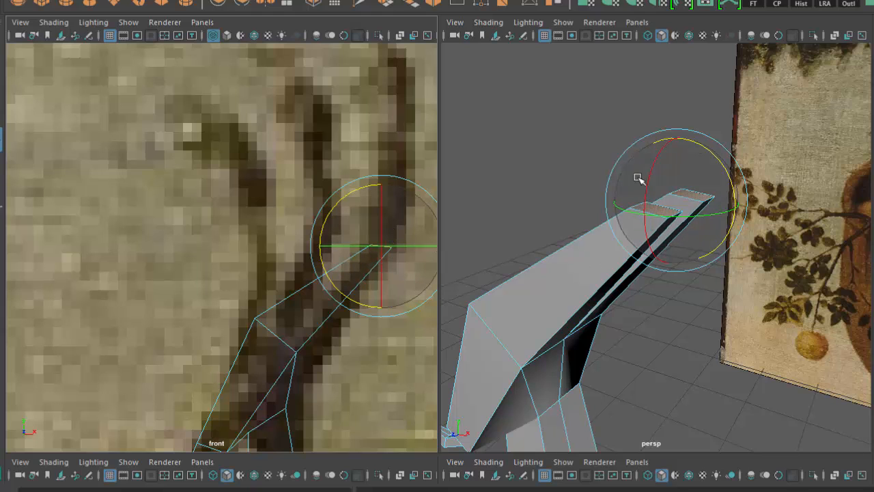
Step: Extrude both toe end faces upward by 0.12 along the reference toe and scale the new ends down to taper them
shift+right_drag(570, 117, 568, 143)
drag(387, 195, 402, 94)
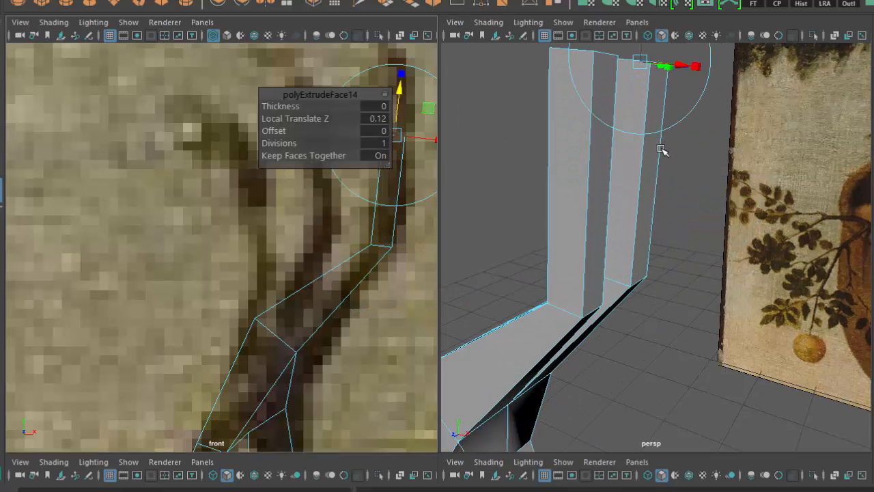
scroll(659, 154, down, 5)
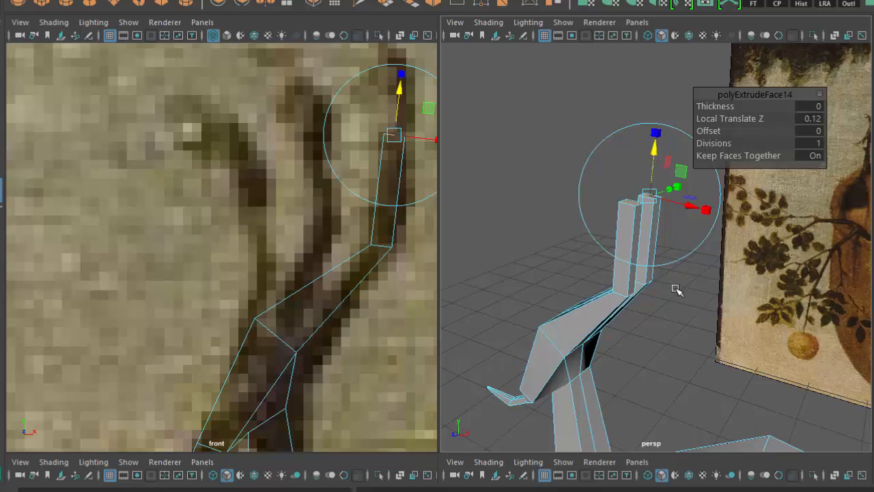
alt+drag(676, 289, 561, 183)
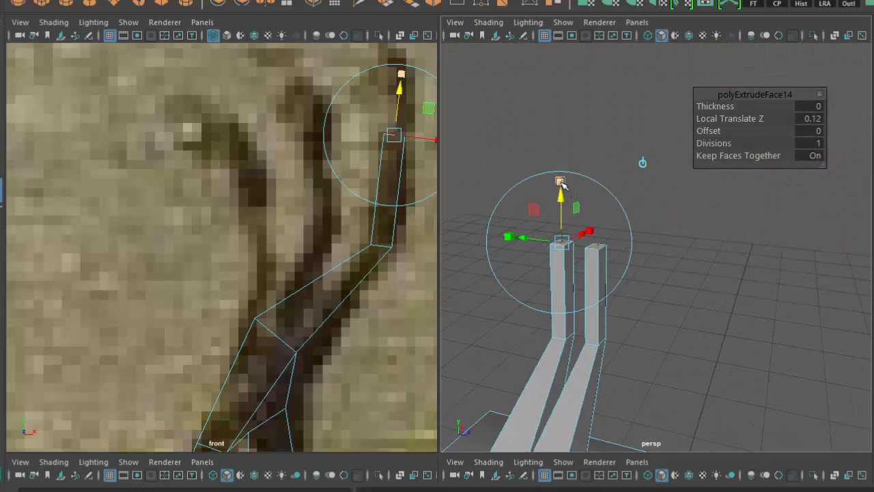
click(560, 183)
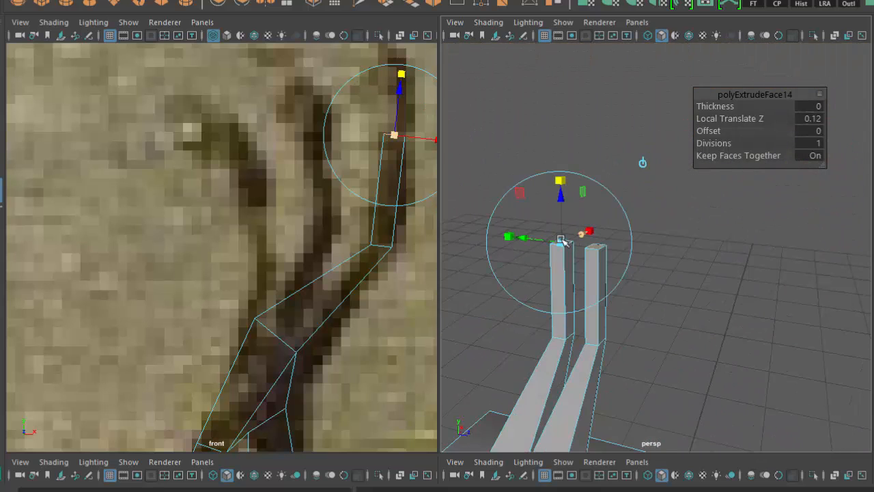
drag(561, 244, 535, 263)
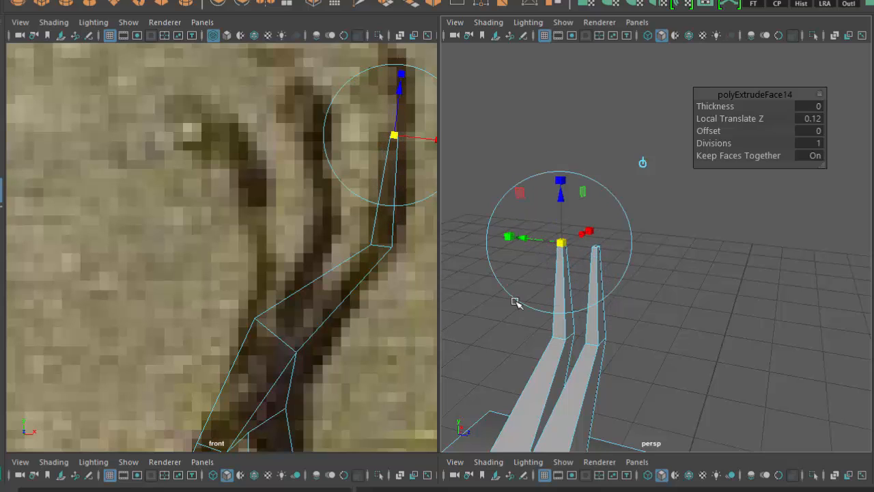
Step: Extrude both toe ends by another segment of about 0.07, following the reference toe toward its claw
alt+drag(600, 320, 473, 277)
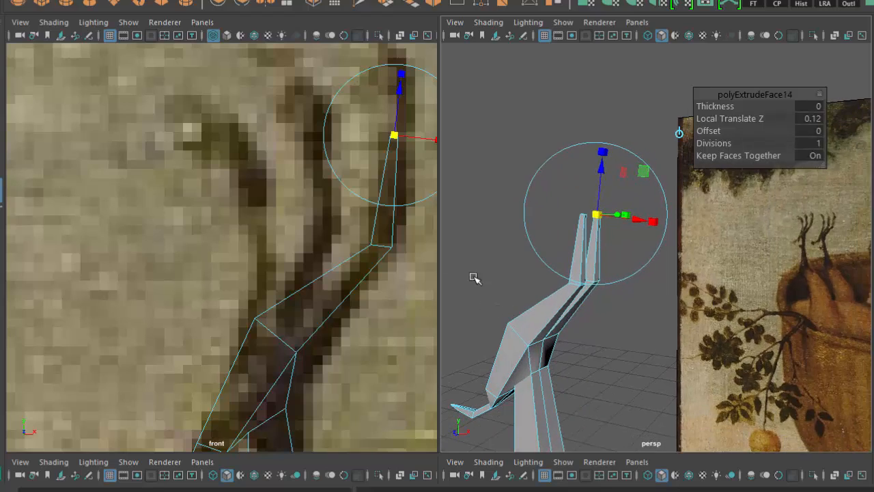
alt+middle_drag(311, 172, 263, 263)
alt+right_drag(226, 201, 256, 242)
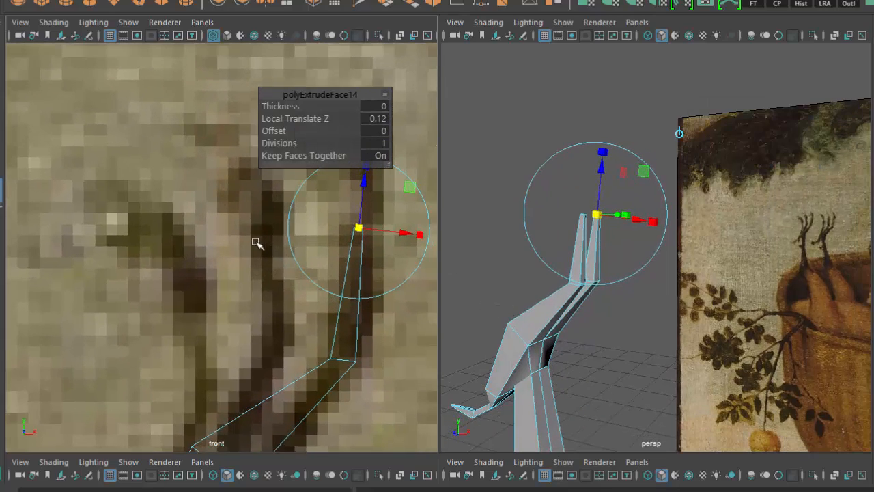
alt+middle_drag(274, 245, 236, 263)
alt+right_drag(309, 283, 387, 361)
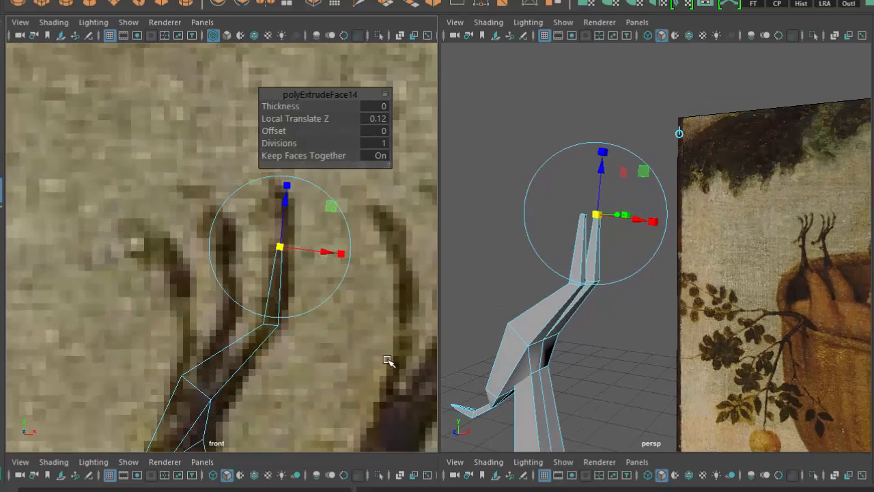
key(w)
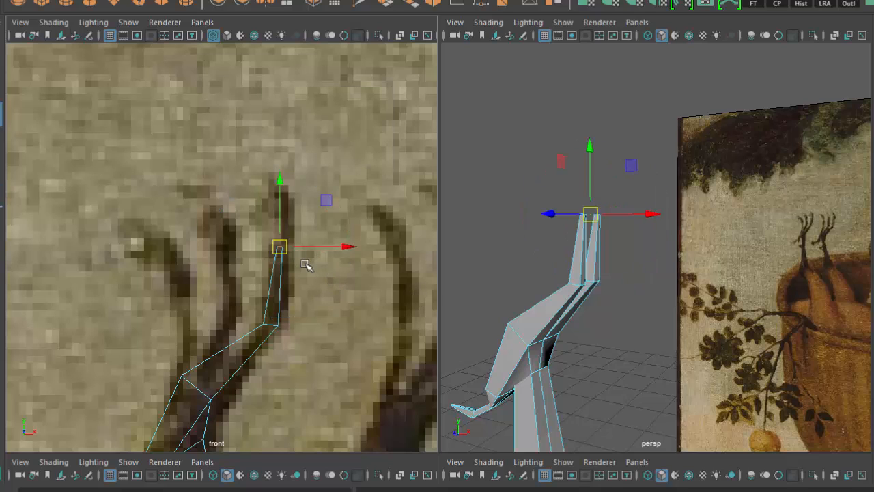
scroll(307, 266, up, 2)
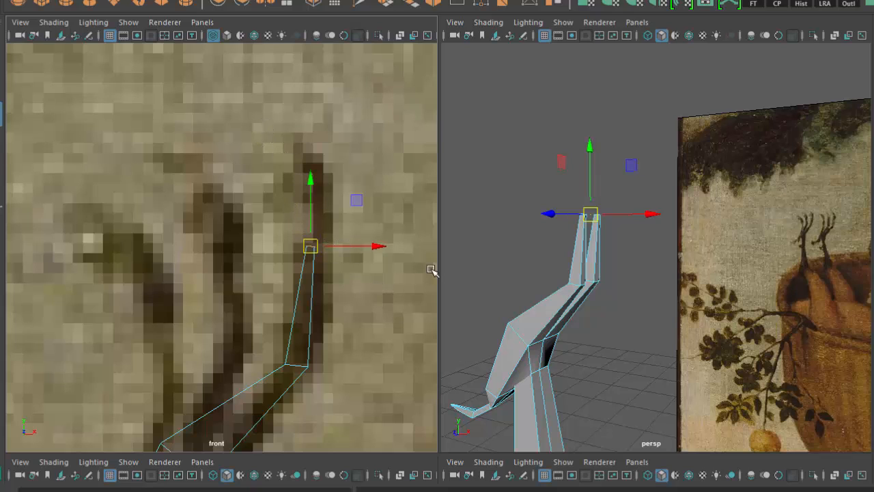
shift+right_drag(534, 121, 536, 150)
drag(317, 196, 329, 135)
alt+drag(640, 150, 804, 207)
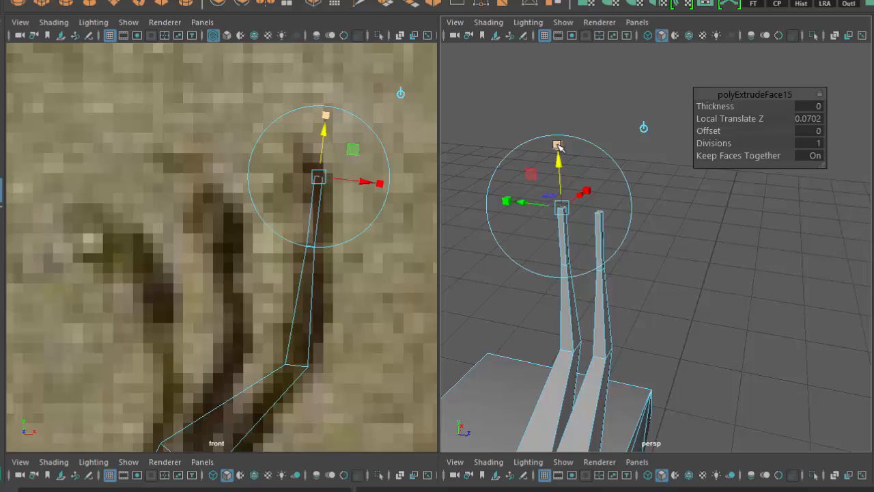
Step: Move the two toe tips sideways toward the reference claw and rotate them to follow its curl
click(561, 207)
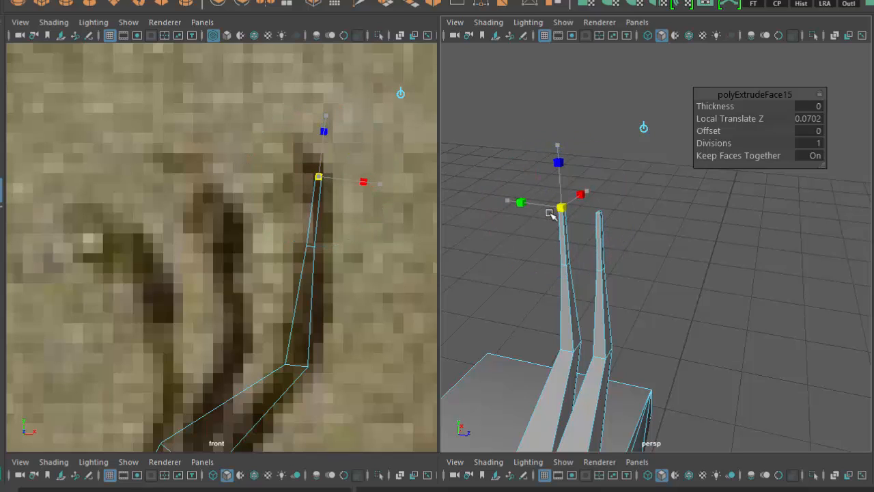
key(w)
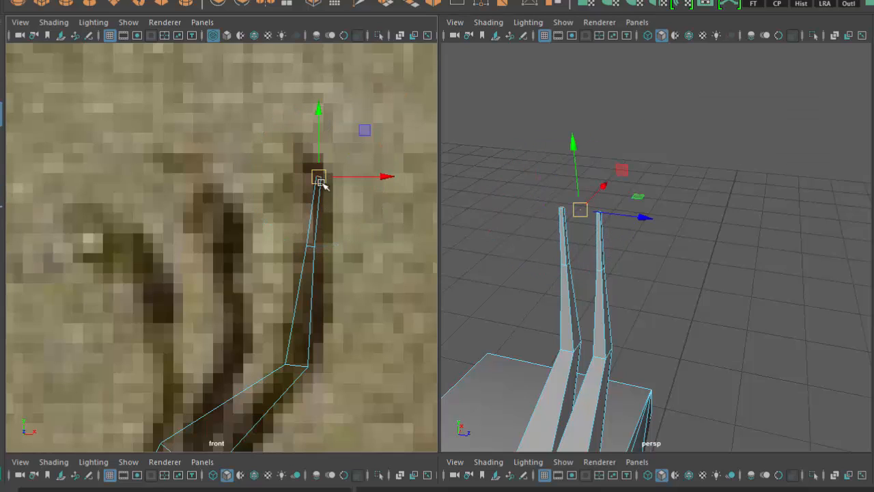
drag(318, 178, 293, 183)
key(e)
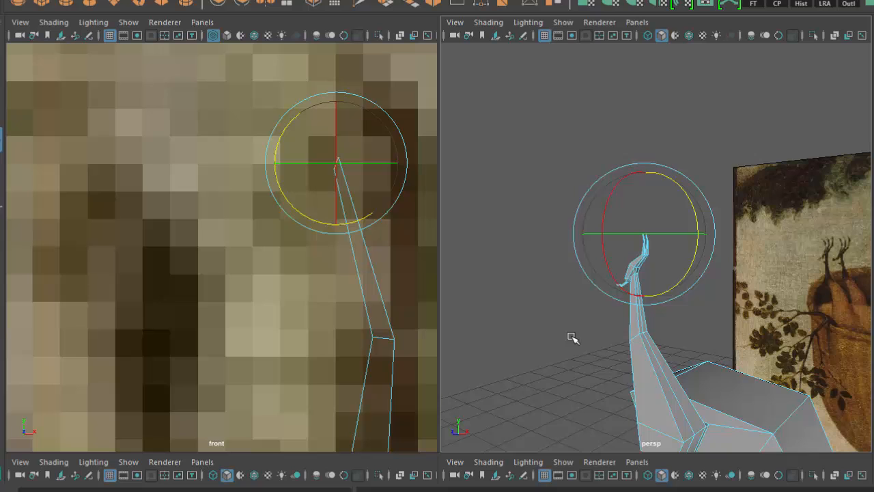
key(q)
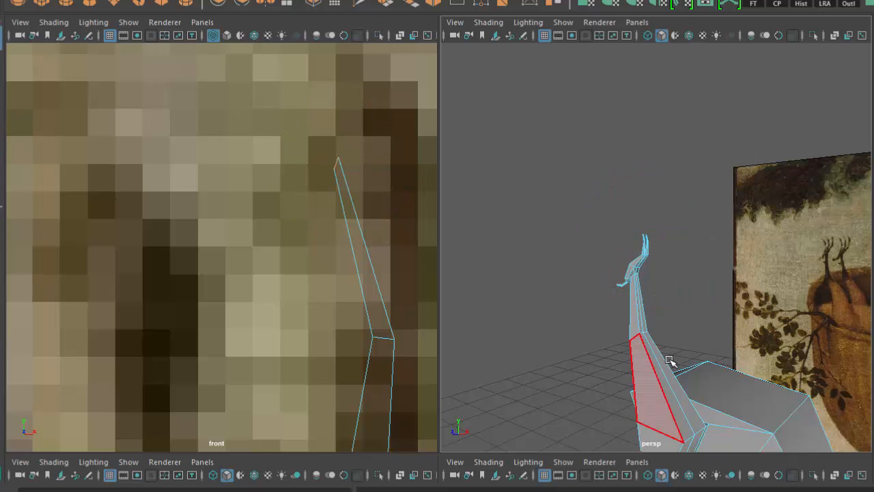
Step: Switch to object mode, turn on the smooth preview and examine the leg and the two front toes from several angles
alt+middle_drag(671, 361, 648, 289)
mouse_move(648, 289)
alt+right_down()
mouse_move(628, 271)
mouse_move(658, 293)
alt+right_up()
alt+drag(658, 293, 672, 321)
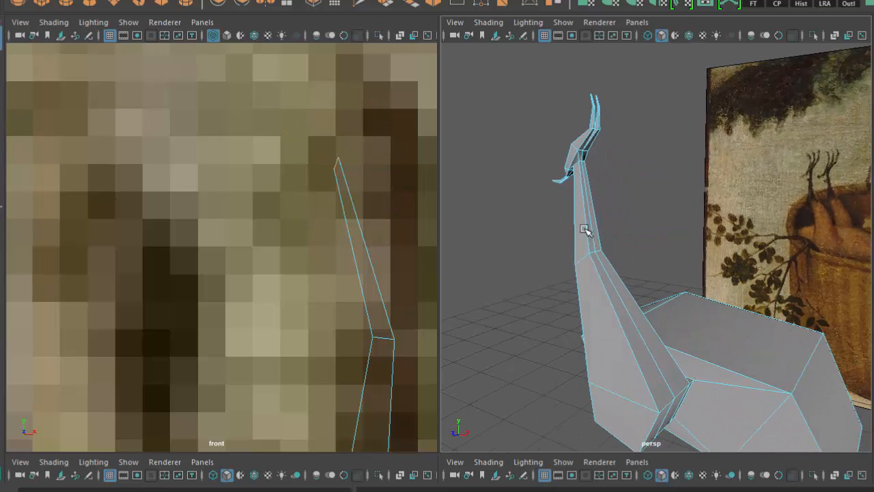
right_drag(584, 228, 653, 207)
alt+drag(580, 333, 630, 335)
click(629, 334)
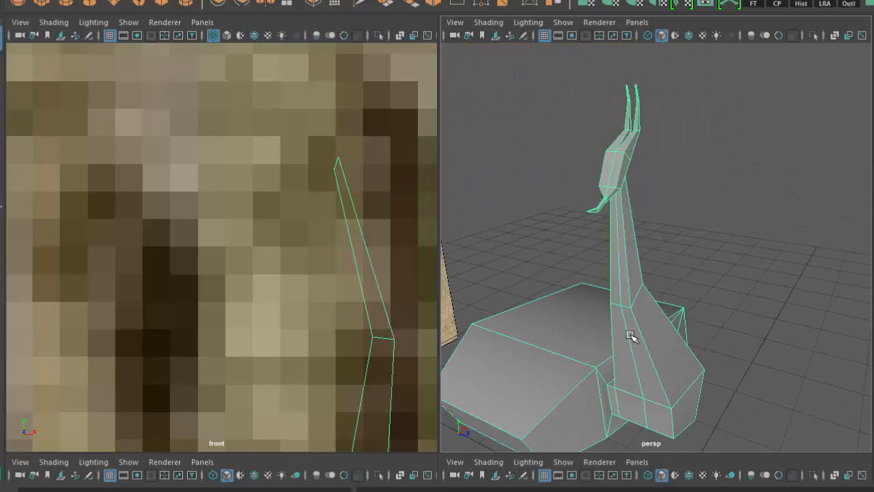
key(3)
click(748, 296)
mouse_move(748, 296)
alt+mouse_down()
mouse_move(692, 338)
mouse_move(572, 334)
mouse_move(555, 308)
mouse_move(576, 326)
mouse_move(682, 320)
mouse_move(751, 348)
mouse_move(646, 328)
mouse_move(581, 255)
mouse_move(739, 394)
mouse_move(696, 385)
alt+mouse_up()
click(646, 328)
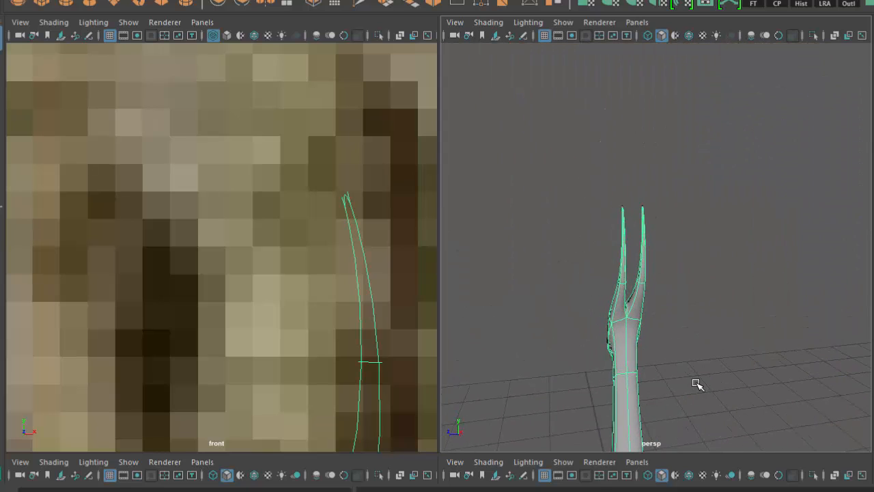
Step: Turn off the smooth preview and spread one front toe away from the other by moving its upper and base vertices sideways
key(1)
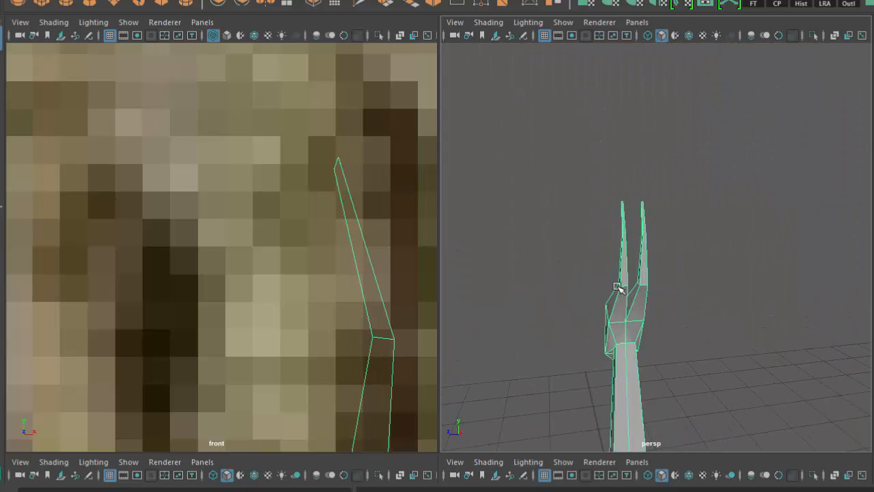
right_drag(618, 286, 553, 240)
alt+drag(553, 240, 585, 270)
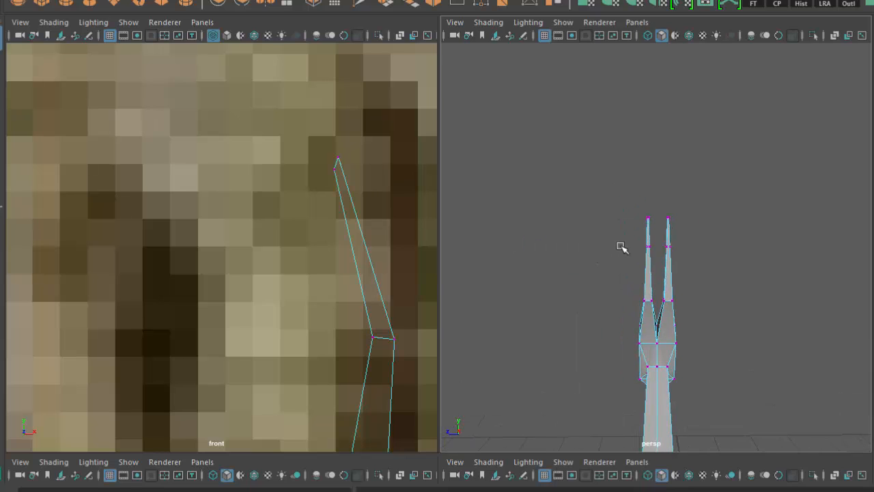
drag(601, 172, 657, 253)
key(w)
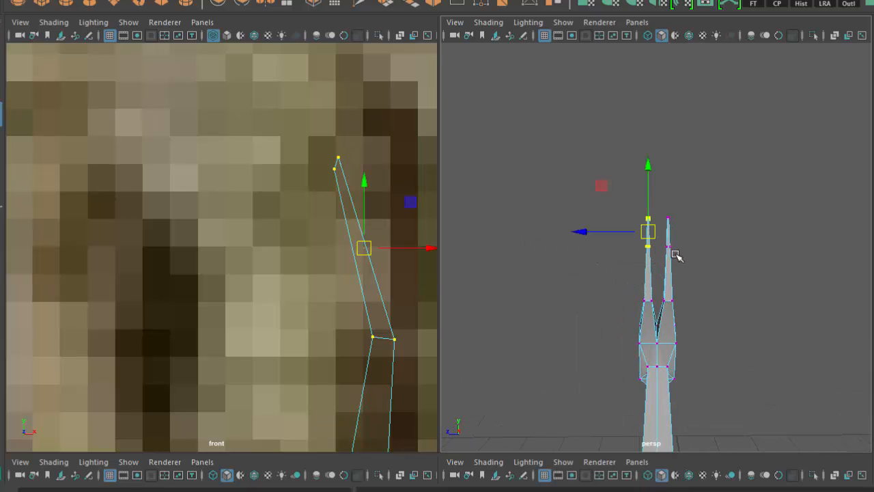
drag(606, 233, 599, 232)
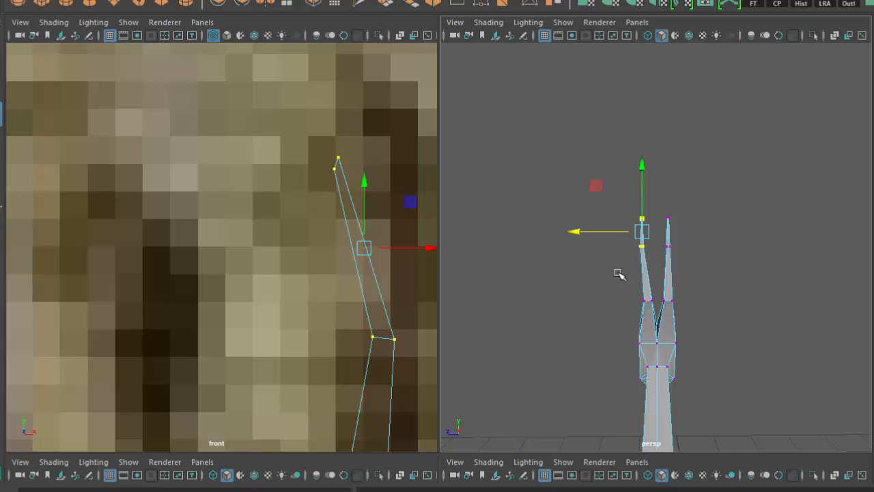
drag(654, 304, 657, 306)
scroll(630, 322, up, 4)
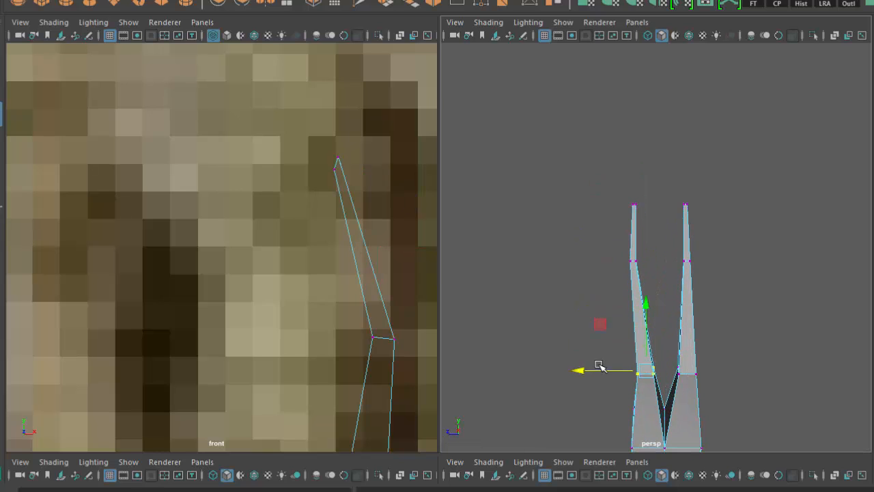
drag(581, 371, 569, 370)
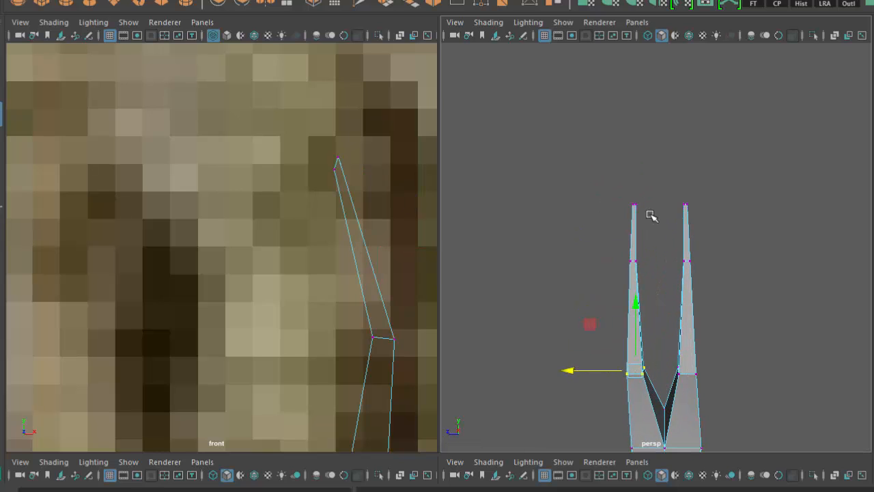
Step: Reposition the spread toe's tip and middle vertices higher along the reference so that it extends beyond the other front toe
drag(650, 215, 619, 193)
drag(334, 162, 316, 113)
drag(590, 255, 657, 271)
alt+drag(351, 362, 400, 312)
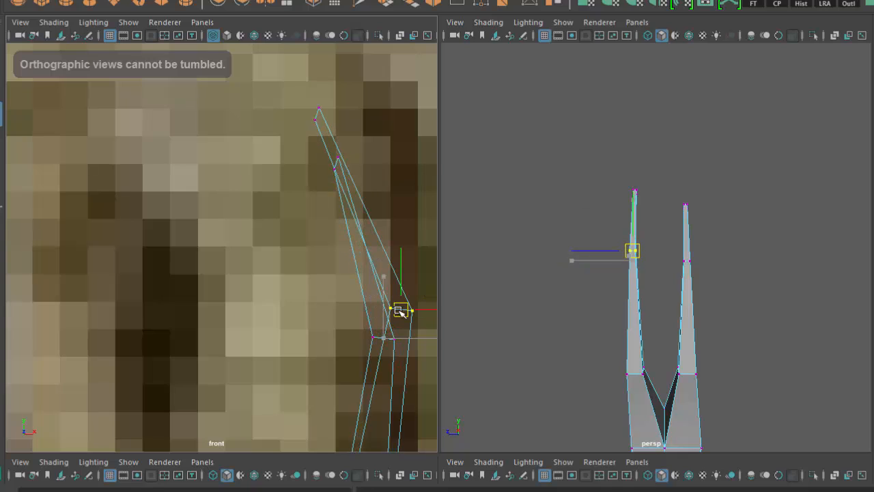
Step: Return to object mode and examine the toes, leg and body from several angles, with and without the smooth preview
alt+drag(667, 371, 710, 282)
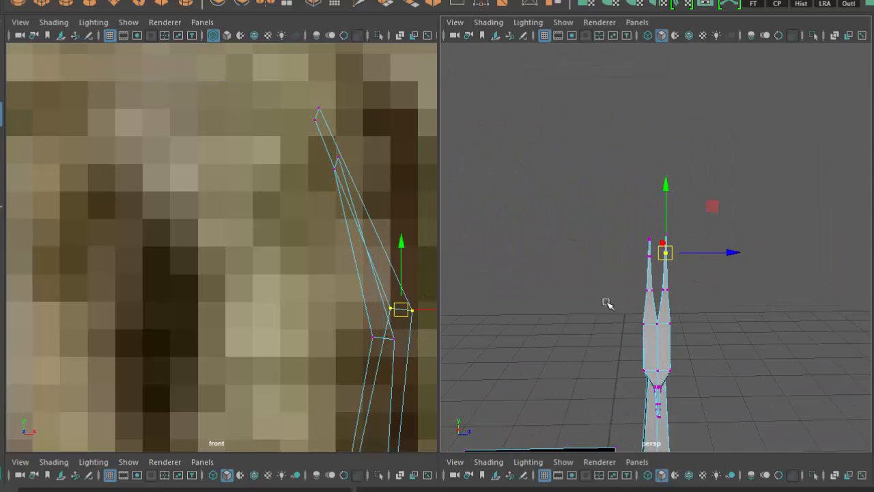
alt+drag(607, 303, 566, 175)
key(F8)
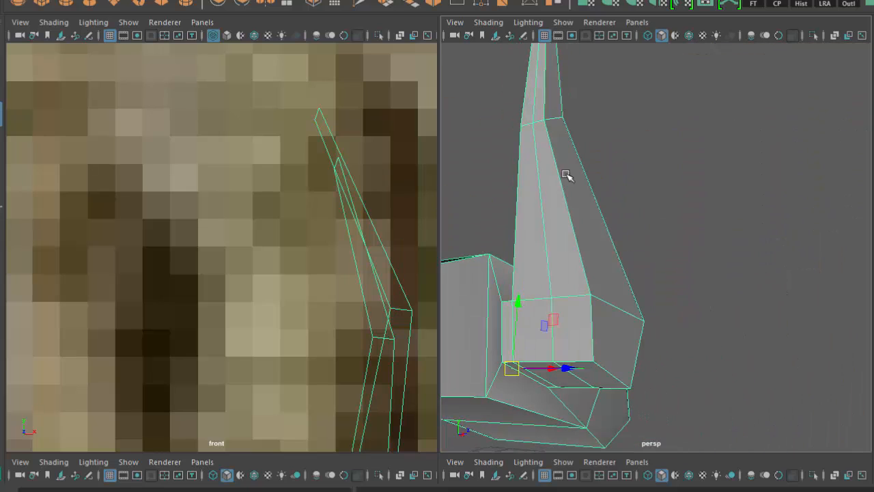
scroll(543, 233, down, 3)
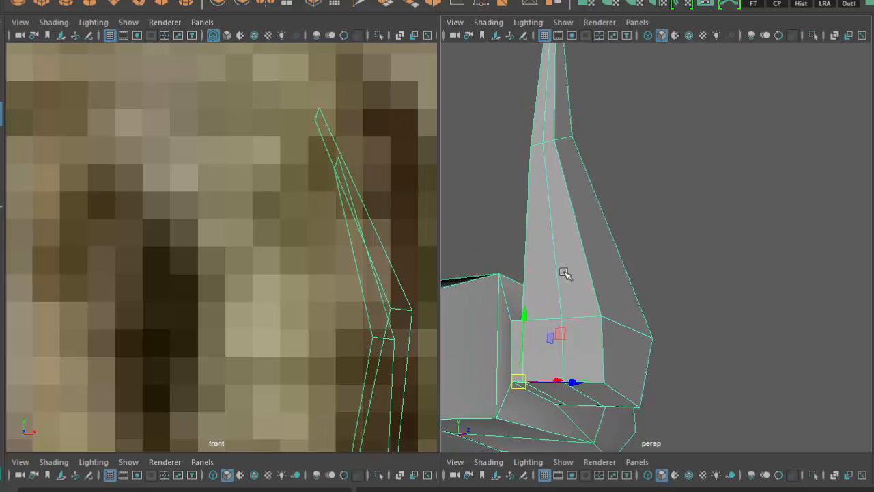
mouse_move(561, 273)
alt+mouse_down()
mouse_move(523, 303)
mouse_move(538, 308)
alt+mouse_up()
key(3)
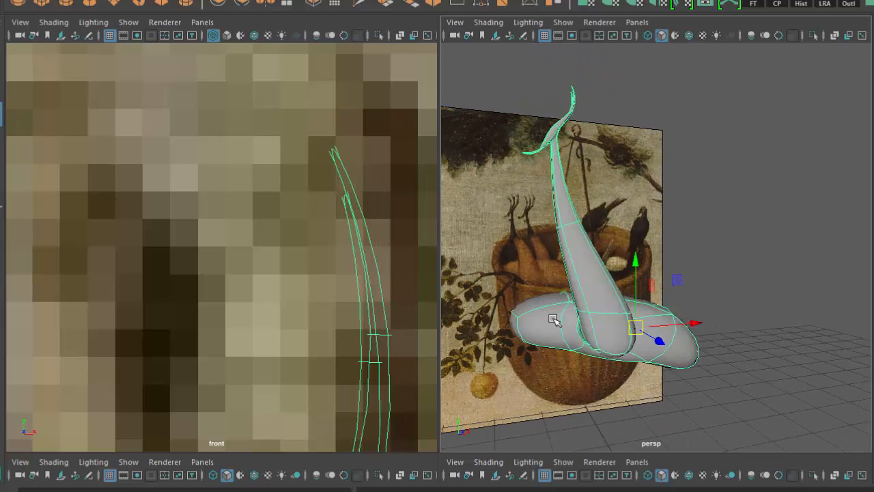
key(1)
alt+drag(585, 332, 612, 329)
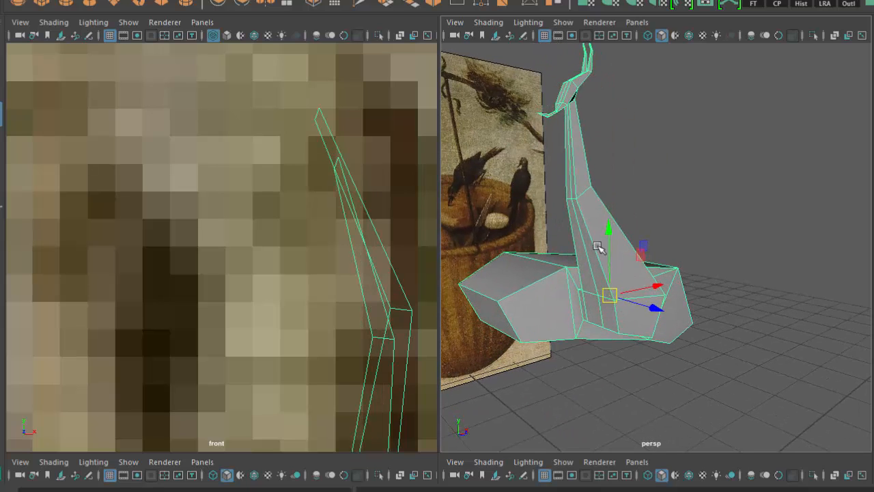
Step: Move the long edge on the thigh's tail side outward and adjust the edge at the thigh's base
right_drag(597, 244, 595, 205)
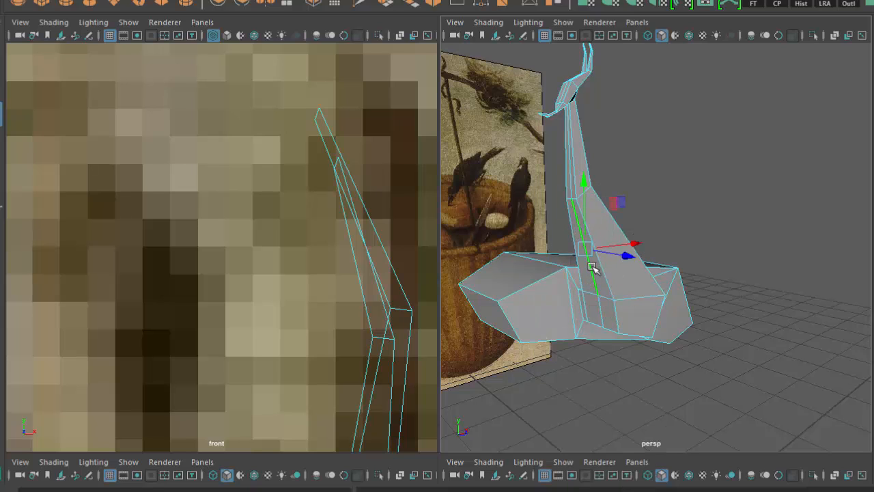
drag(634, 243, 624, 245)
alt+drag(592, 327, 620, 290)
click(604, 315)
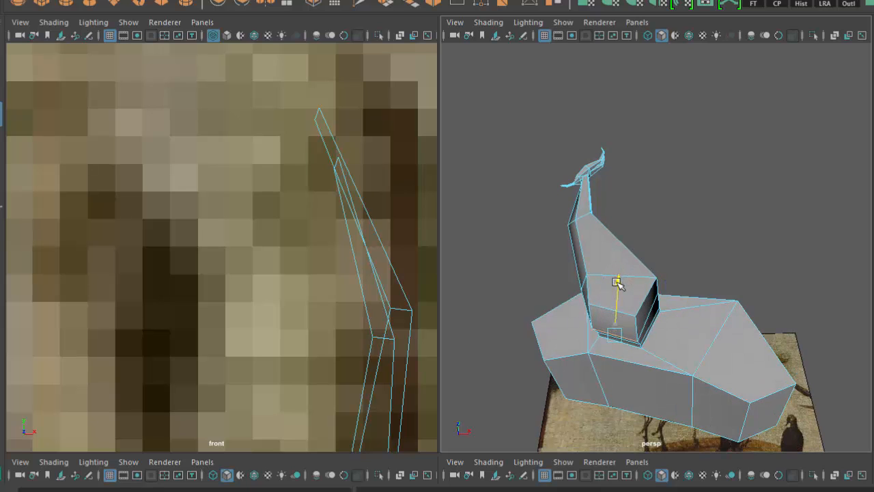
alt+drag(635, 335, 686, 345)
Step: Move the long inner edge on the opposite side of the thigh outward along X to widen it against the reference
key(a)
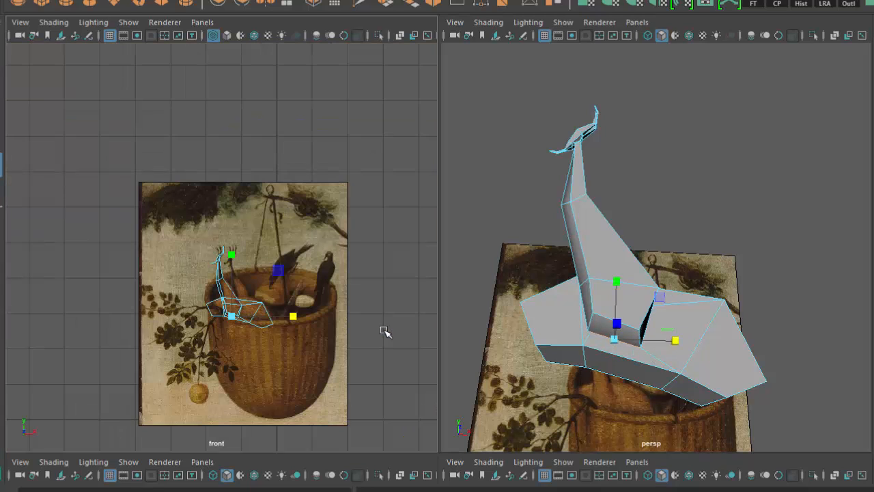
scroll(384, 332, up, 8)
alt+middle_drag(410, 290, 281, 262)
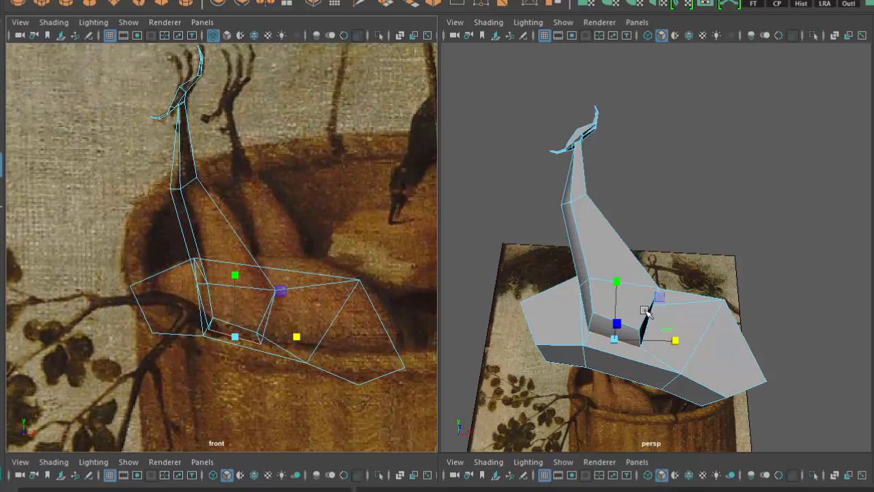
alt+drag(737, 315, 659, 343)
click(657, 344)
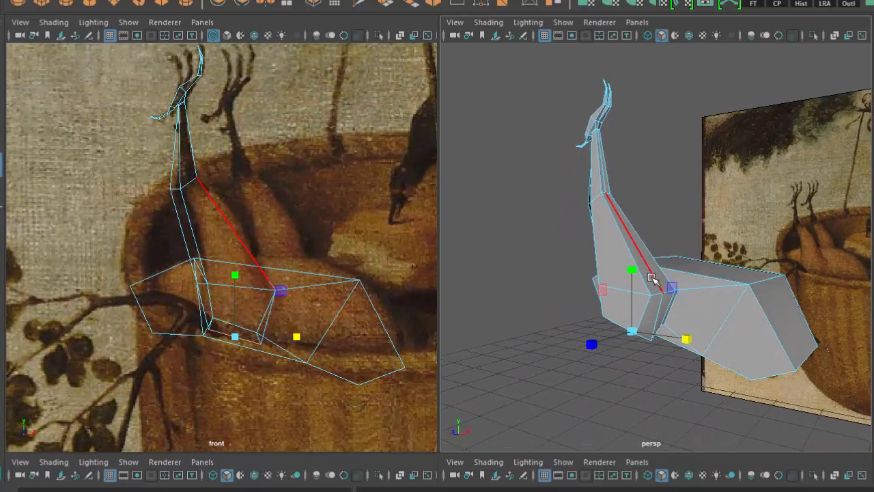
alt+drag(612, 311, 646, 306)
key(w)
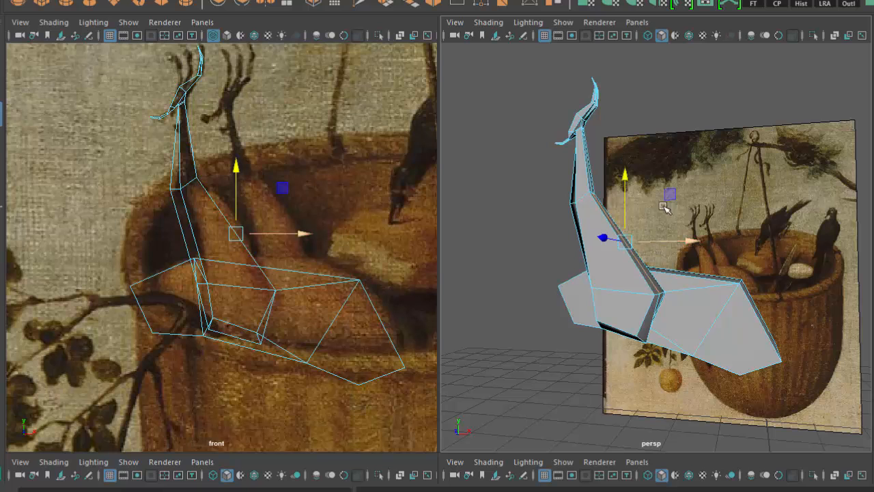
drag(680, 243, 695, 242)
Step: Move the corner vertices where the upper thigh meets the body outward to broaden the thigh's silhouette
alt+drag(695, 242, 616, 296)
click(617, 296)
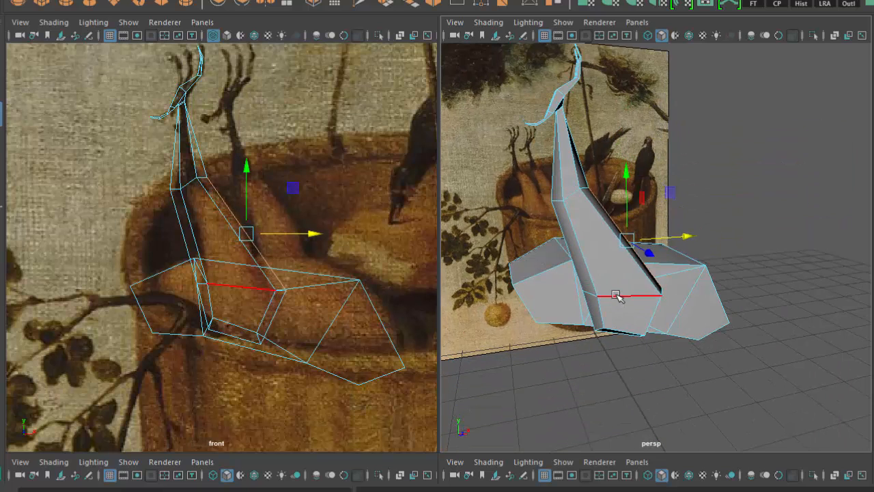
right_drag(617, 243, 536, 249)
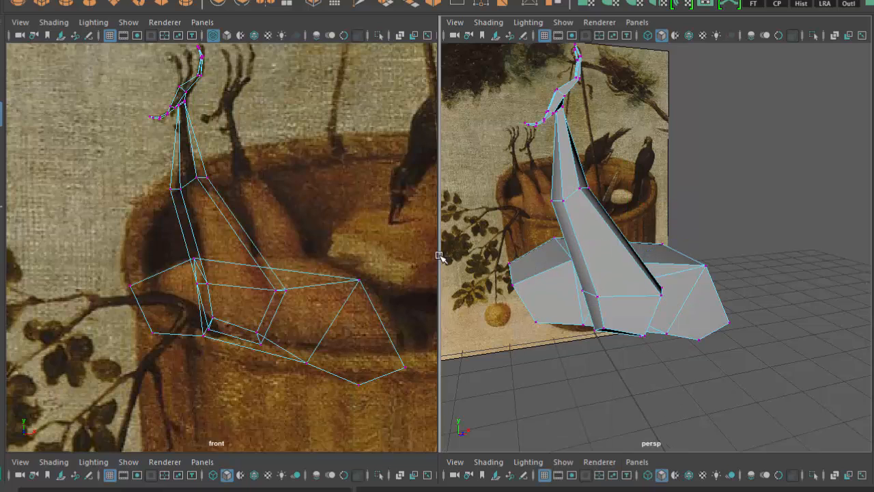
click(595, 304)
mouse_move(596, 304)
alt+mouse_down()
mouse_move(749, 335)
mouse_move(730, 402)
mouse_move(725, 382)
mouse_move(632, 324)
alt+mouse_up()
click(632, 324)
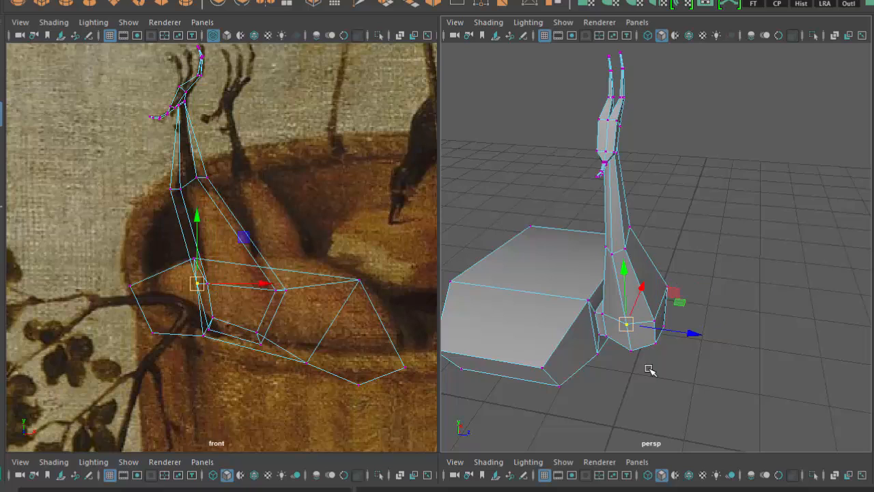
alt+drag(649, 366, 553, 342)
drag(637, 285, 608, 323)
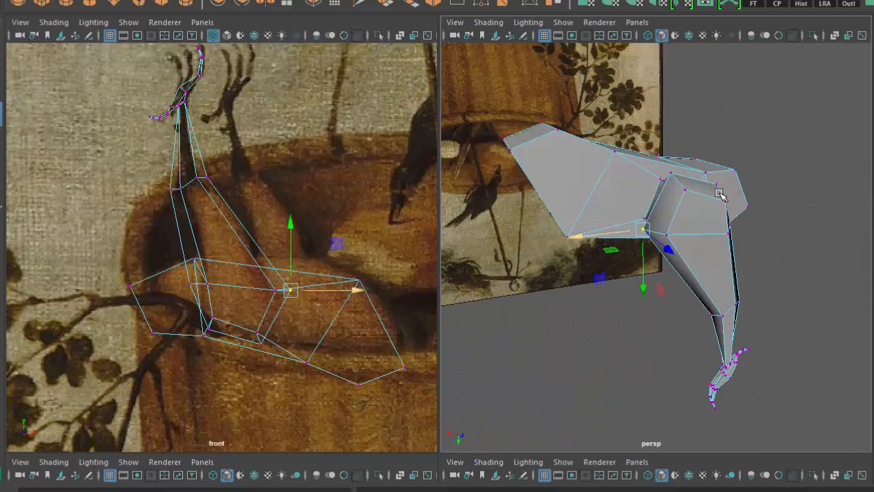
Step: Shift the vertices at the thigh's lower end outward on both sides and check the rounded form in the smooth preview
click(673, 173)
mouse_move(757, 242)
alt+mouse_down()
mouse_move(653, 241)
mouse_move(654, 230)
mouse_move(693, 214)
alt+mouse_up()
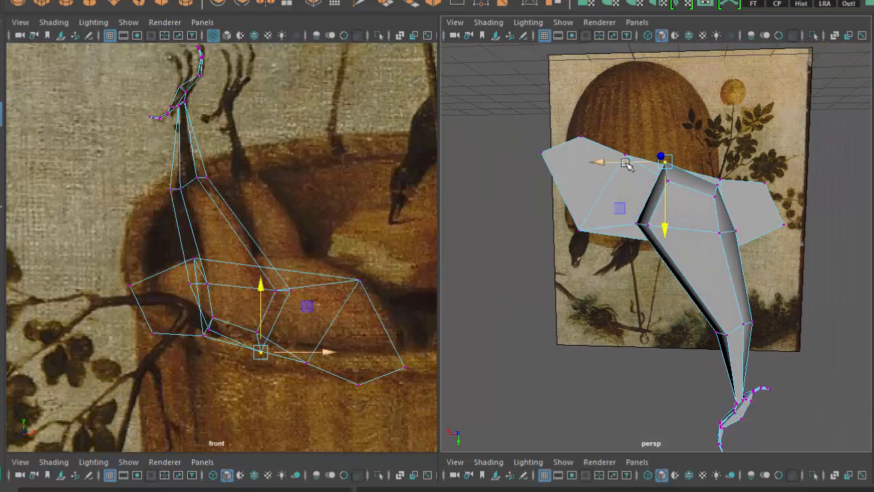
drag(628, 164, 620, 165)
key(3)
key(1)
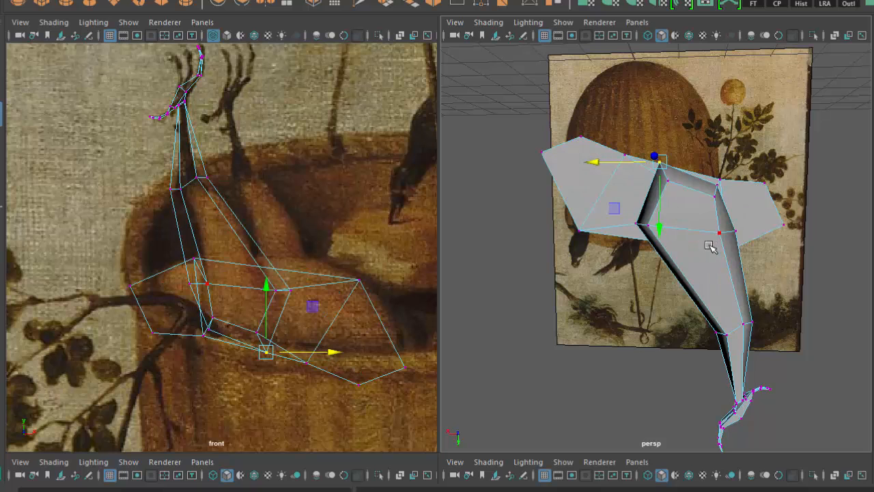
mouse_move(727, 250)
alt+mouse_down()
mouse_move(699, 214)
mouse_move(676, 230)
alt+mouse_up()
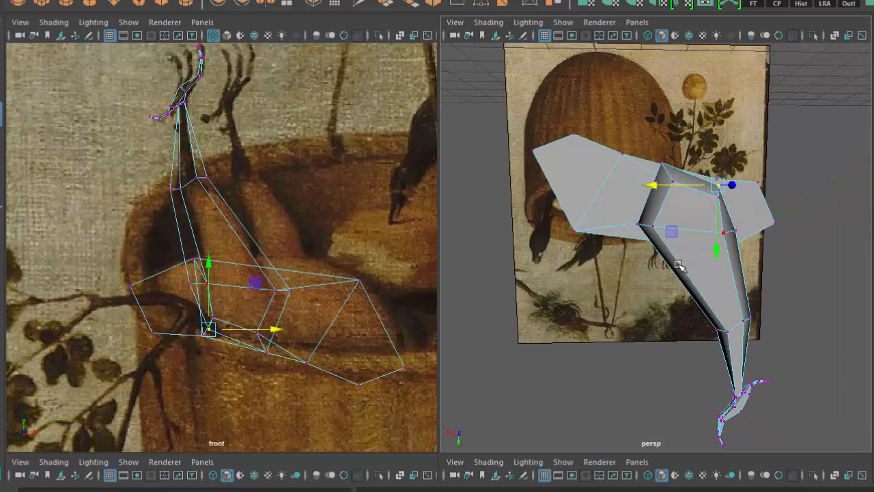
click(676, 230)
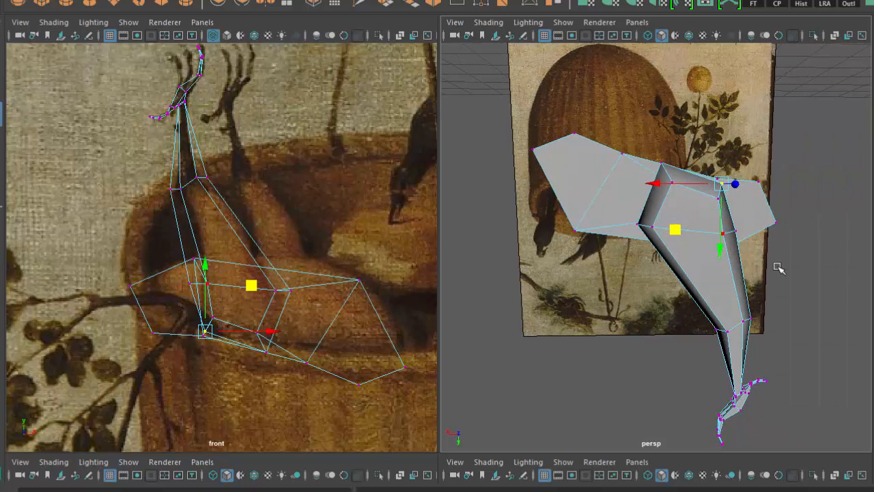
key(3)
mouse_move(780, 267)
alt+mouse_down()
mouse_move(710, 273)
mouse_move(642, 252)
mouse_move(755, 257)
mouse_move(733, 275)
mouse_move(730, 293)
mouse_move(642, 307)
mouse_move(692, 322)
alt+mouse_up()
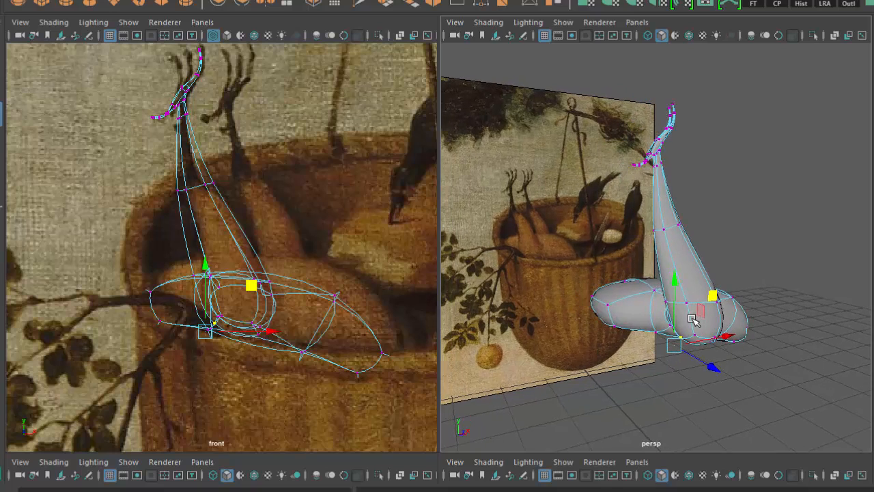
Step: Turn off the smooth preview and insert a horizontal edge loop around the middle of the thigh
key(1)
alt+drag(760, 339, 699, 355)
shift+right_drag(659, 263, 629, 251)
drag(636, 246, 650, 256)
key(w)
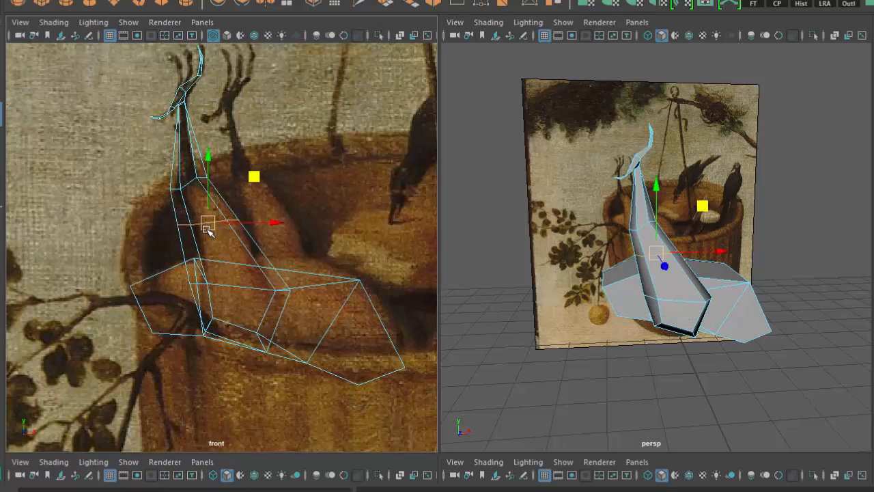
Step: Move the new thigh loop's vertices in the front view to match the bulging outline of the reference thigh
right_drag(207, 229, 144, 230)
drag(202, 228, 193, 222)
drag(244, 212, 219, 226)
drag(227, 222, 246, 213)
Step: Turn on the smooth preview, return to object mode and examine the deselected chicken from different angles
key(3)
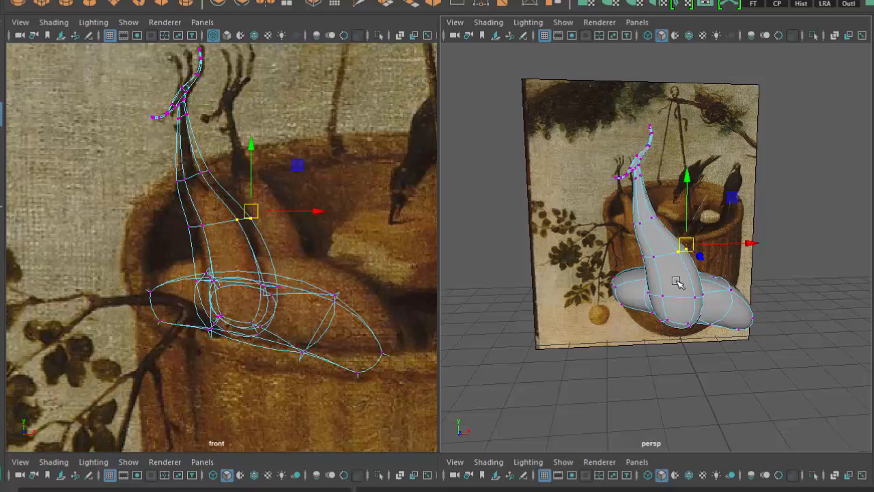
right_drag(655, 243, 721, 221)
alt+drag(800, 289, 695, 376)
click(632, 290)
mouse_move(669, 321)
alt+mouse_down()
mouse_move(607, 343)
mouse_move(665, 341)
alt+mouse_up()
click(607, 343)
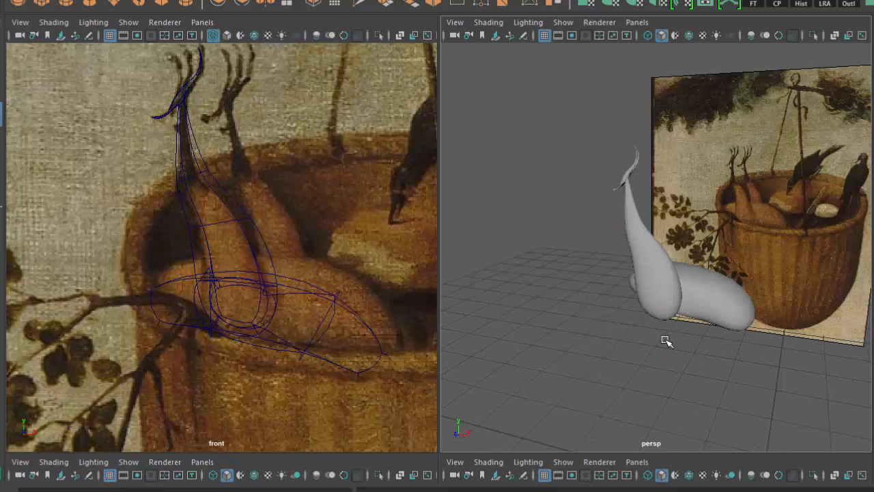
Step: Turn off the chicken's smooth preview and insert a lengthwise edge loop around the middle of its body
click(722, 313)
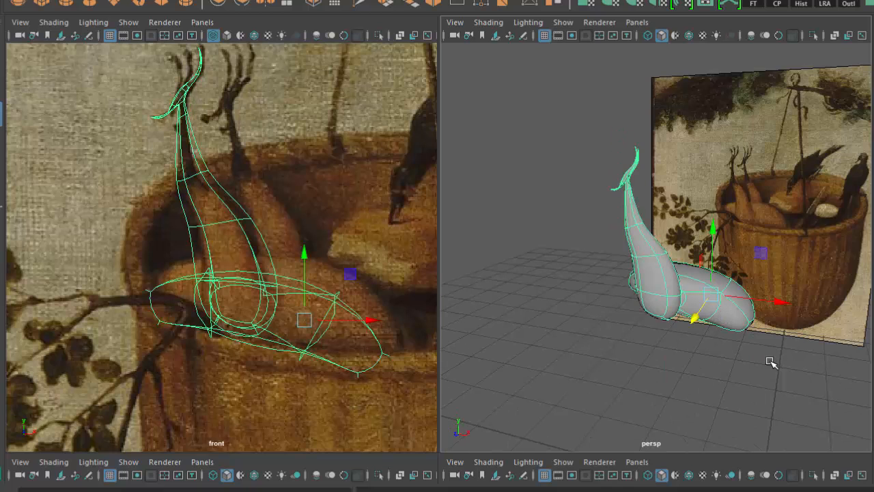
alt+drag(771, 361, 666, 346)
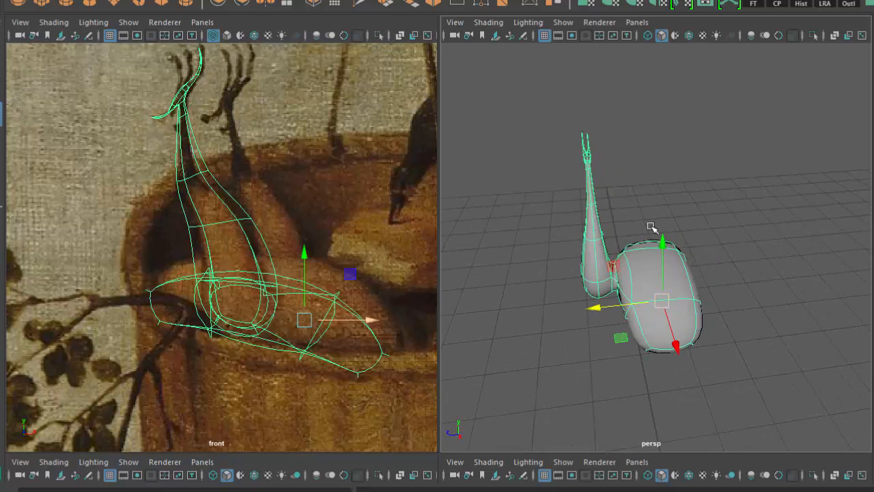
key(1)
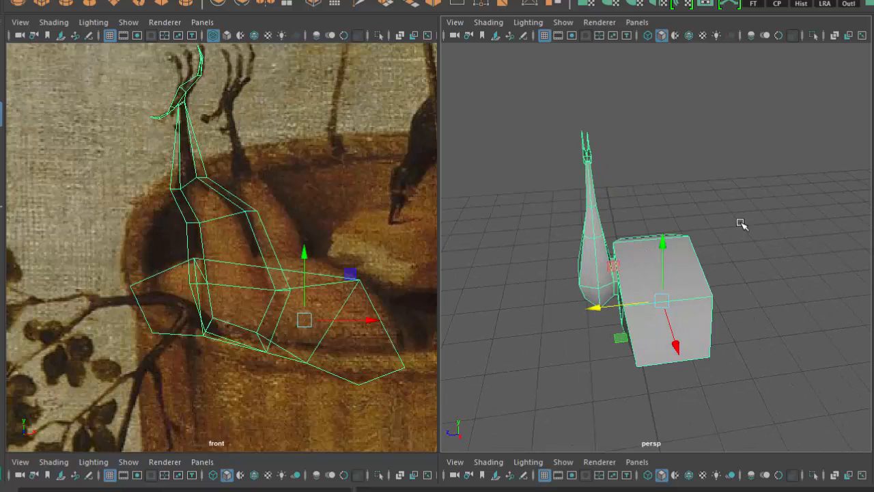
shift+right_drag(771, 178, 689, 195)
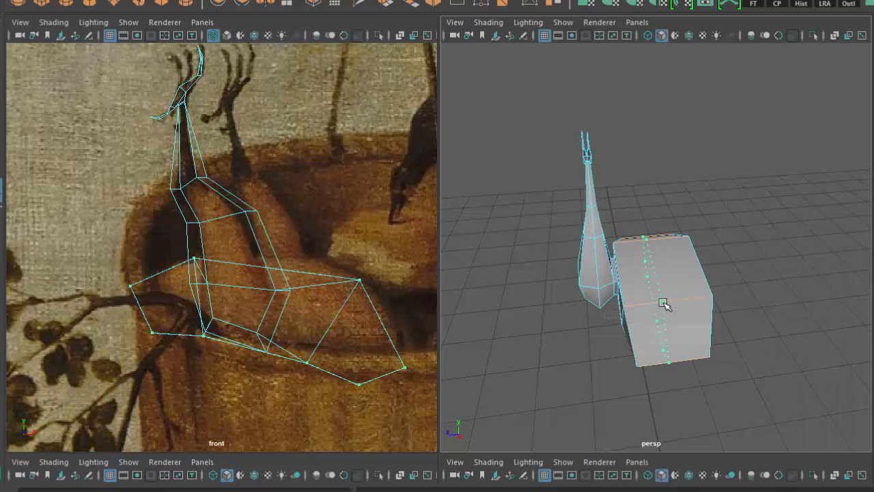
mouse_move(695, 317)
alt+mouse_down()
mouse_move(703, 371)
mouse_move(708, 325)
alt+mouse_up()
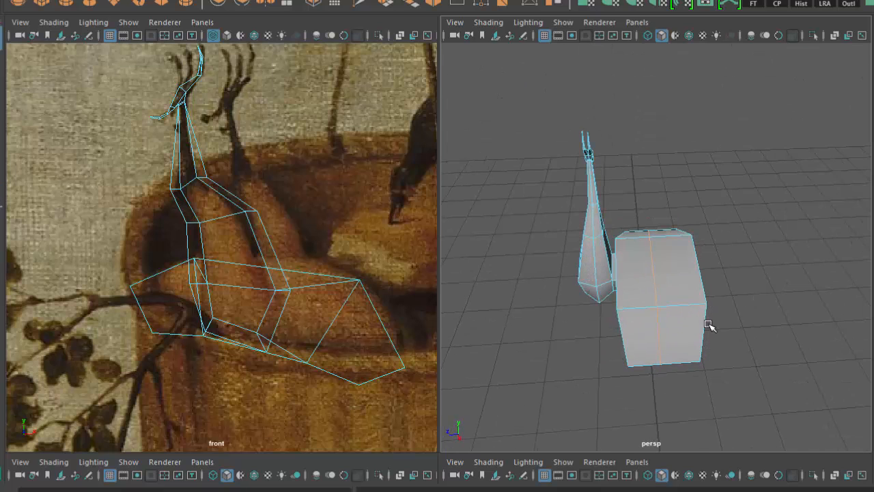
Step: Select the faces on the body half without the leg and delete them, leaving an open half chicken
right_drag(671, 242, 673, 275)
alt+drag(706, 306, 699, 338)
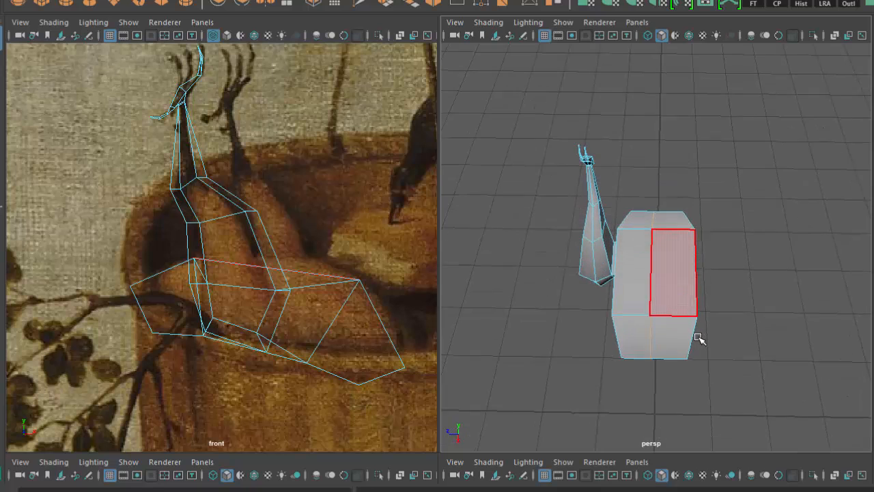
mouse_move(748, 157)
mouse_down()
mouse_move(659, 453)
mouse_move(674, 443)
mouse_move(704, 360)
mouse_move(749, 377)
mouse_move(608, 308)
mouse_up()
key(5)
key(Delete)
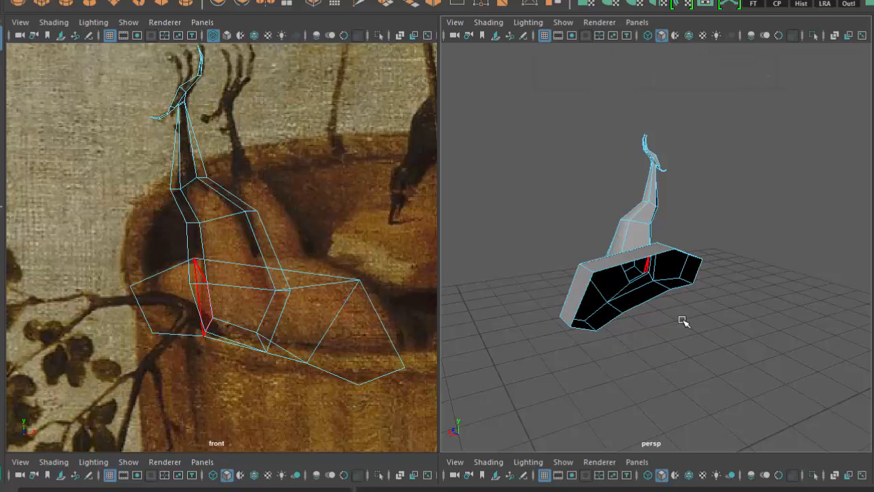
alt+drag(610, 336, 559, 218)
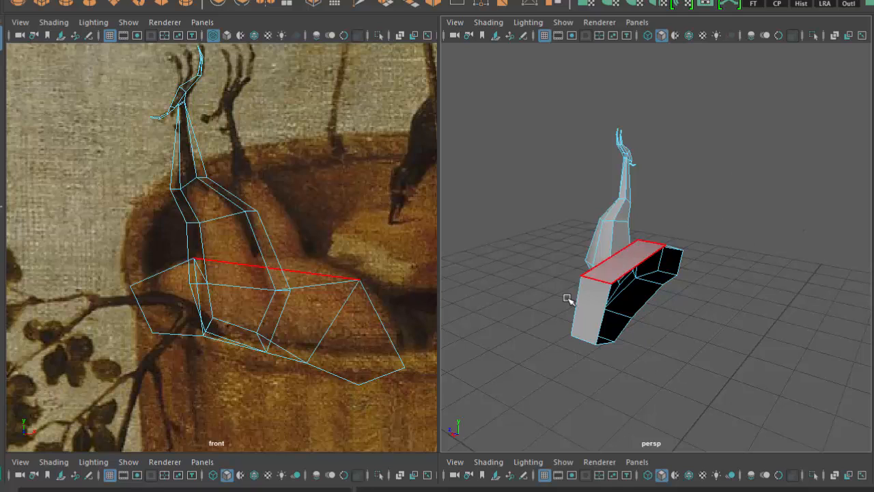
alt+drag(569, 298, 614, 273)
Step: Return to object mode, delete the half chicken's construction history and freeze its transformations
right_drag(618, 243, 673, 219)
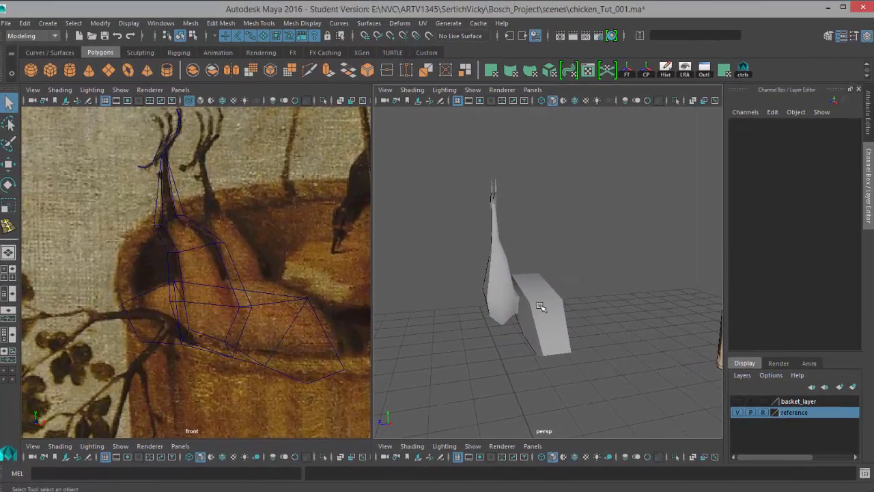
click(539, 307)
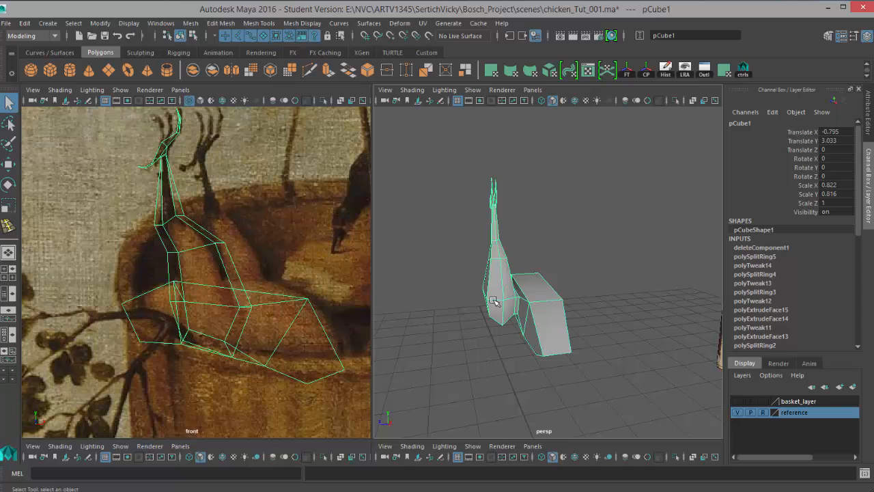
click(25, 24)
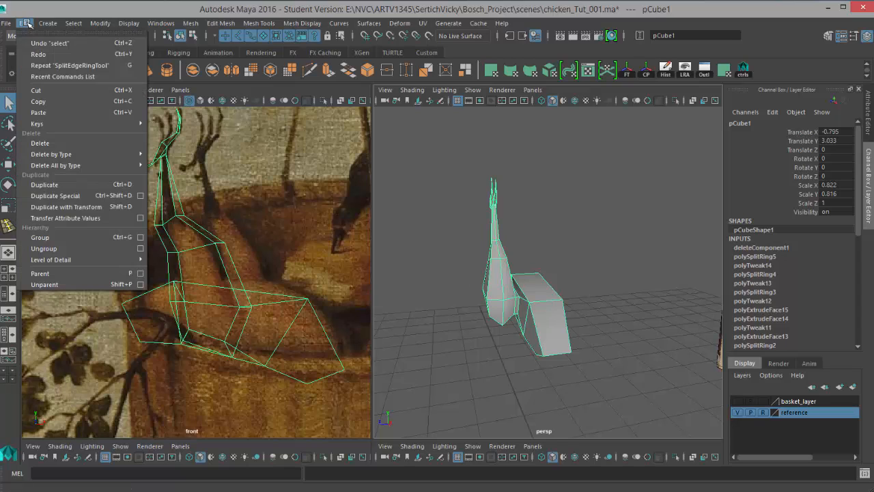
mouse_move(103, 155)
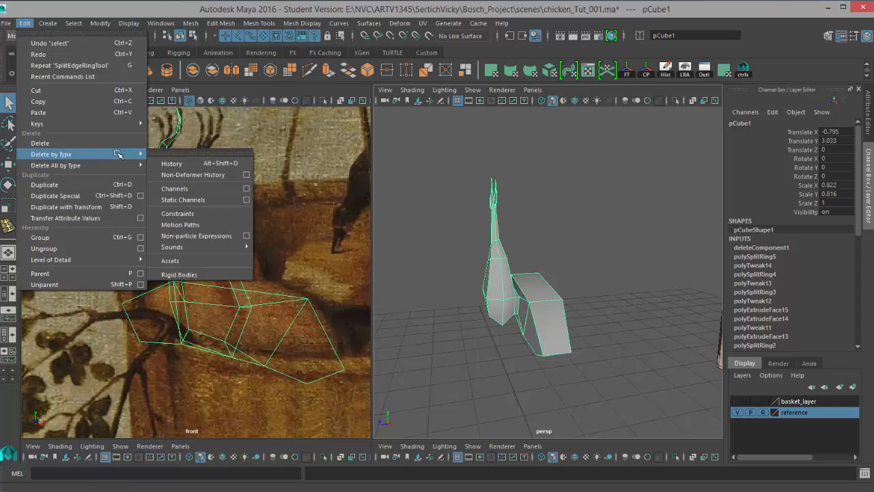
click(171, 163)
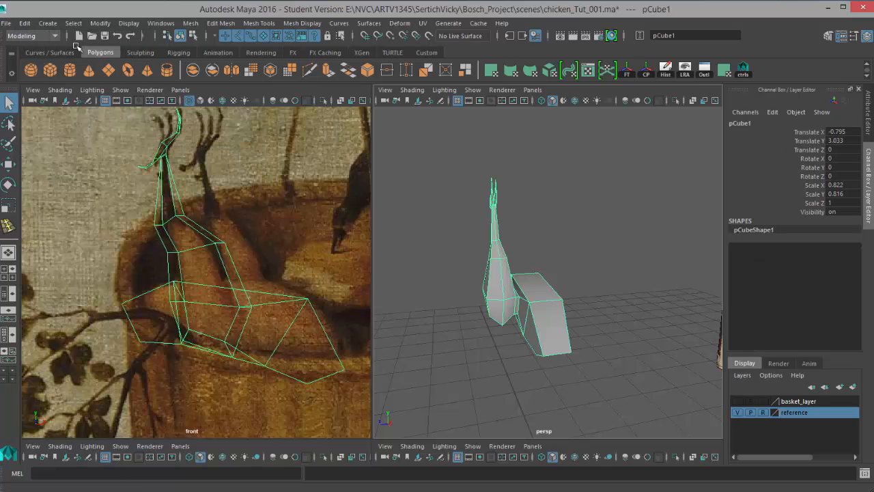
click(98, 24)
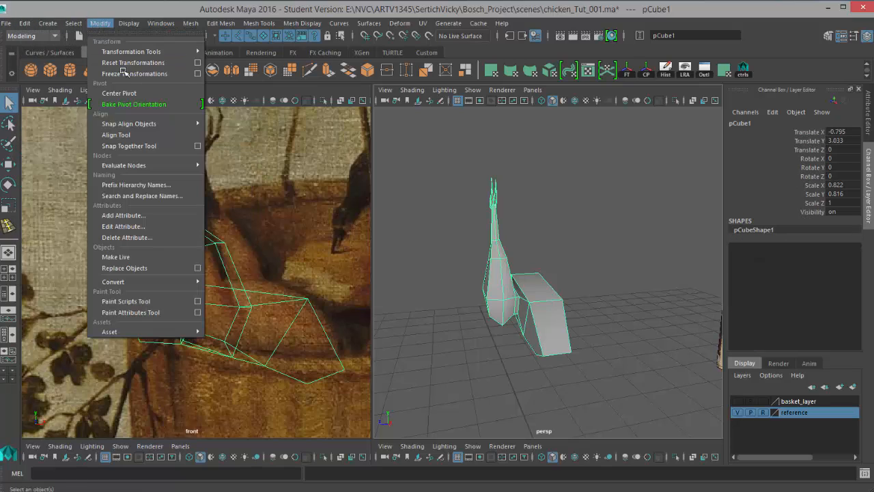
click(123, 73)
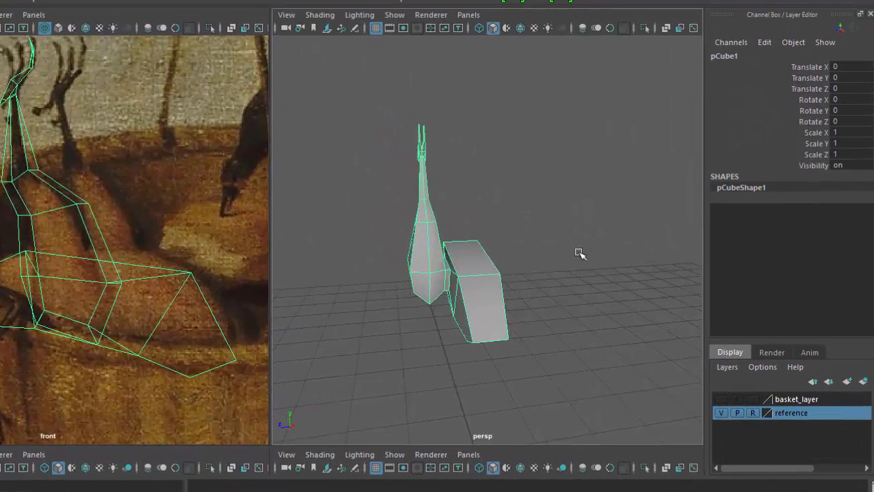
Step: Try mirroring the half chicken in the -Z direction and examine the centre seam, then undo the mirror
alt+drag(580, 253, 529, 263)
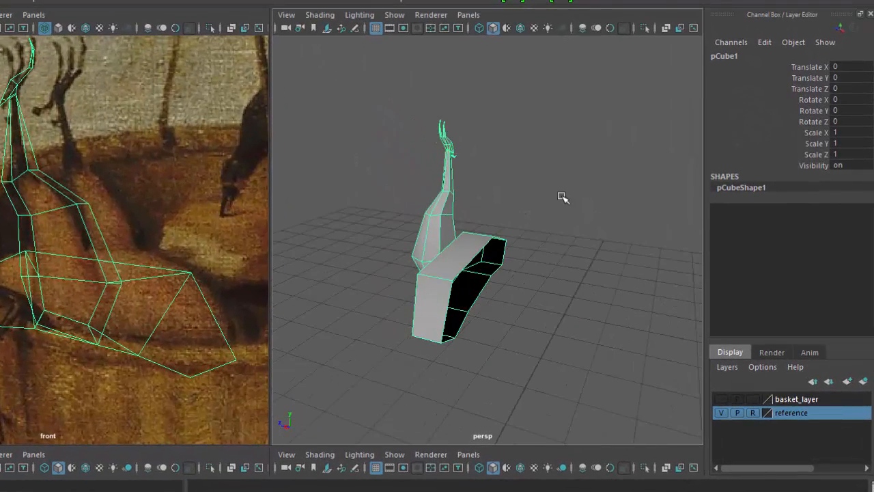
shift+right_drag(558, 184, 668, 405)
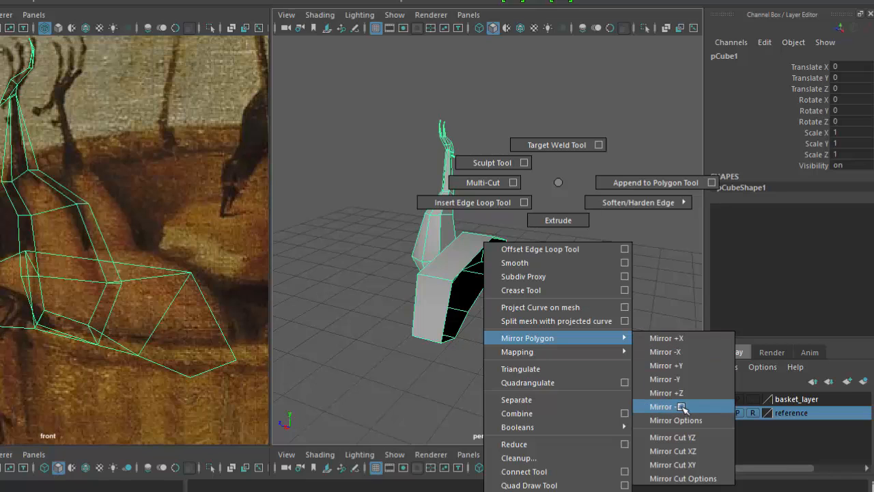
shift+right_drag(682, 408, 682, 408)
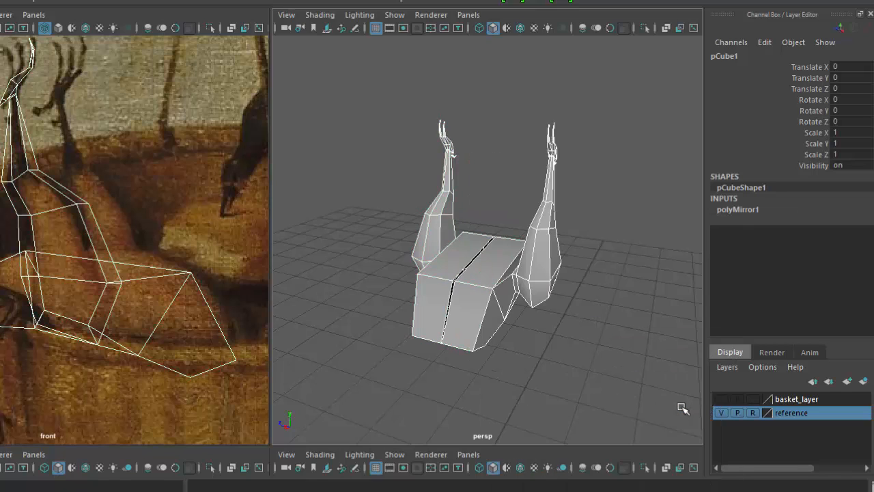
alt+drag(669, 395, 528, 359)
click(574, 380)
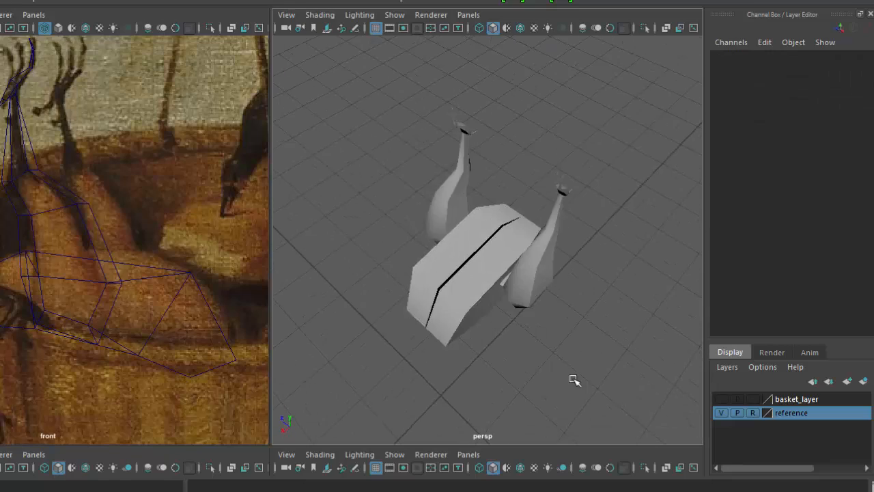
alt+drag(573, 380, 669, 345)
alt+drag(499, 342, 451, 330)
alt+drag(452, 371, 472, 297)
click(470, 344)
key(ctrl+z)
key(ctrl+z)
Step: Try moving an upper seam vertex outward along Z and mirroring the half in -Z, then undo both changes
right_drag(482, 237, 417, 232)
alt+drag(417, 232, 473, 433)
alt+drag(513, 248, 503, 290)
click(504, 290)
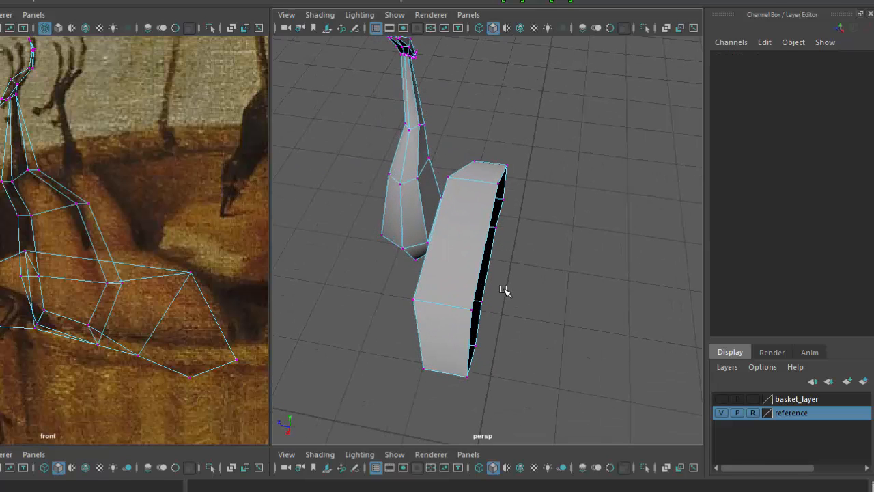
click(498, 185)
key(w)
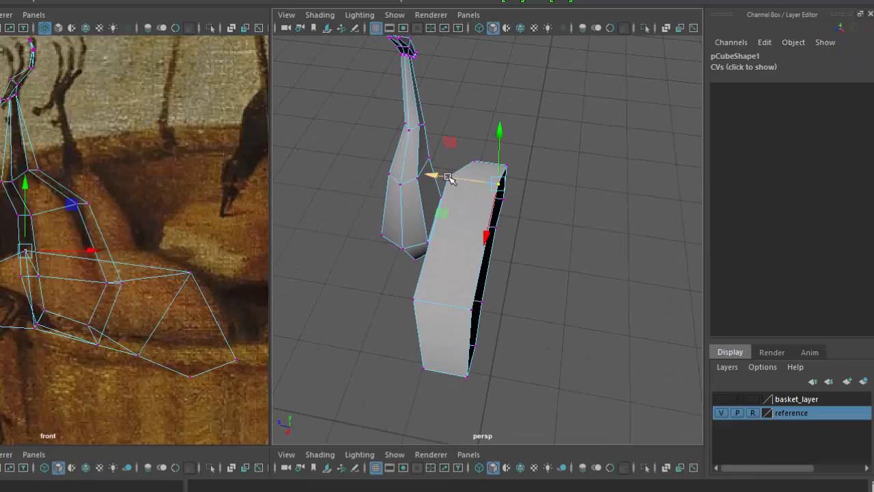
drag(448, 178, 484, 211)
right_drag(482, 209, 551, 187)
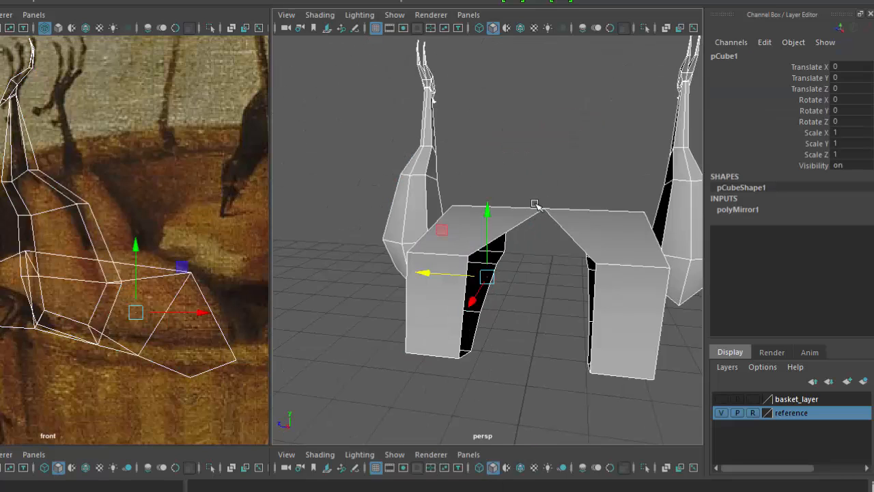
key(ctrl+z)
key(ctrl+z)
key(ctrl+z)
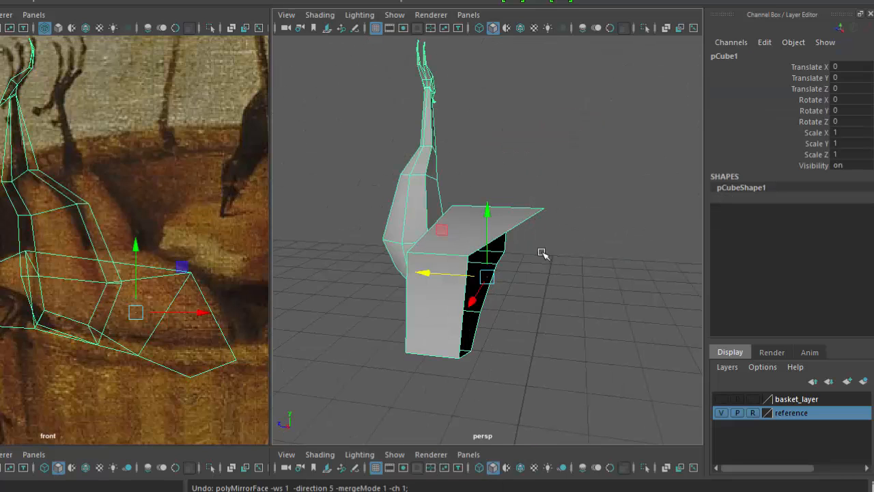
key(ctrl+z)
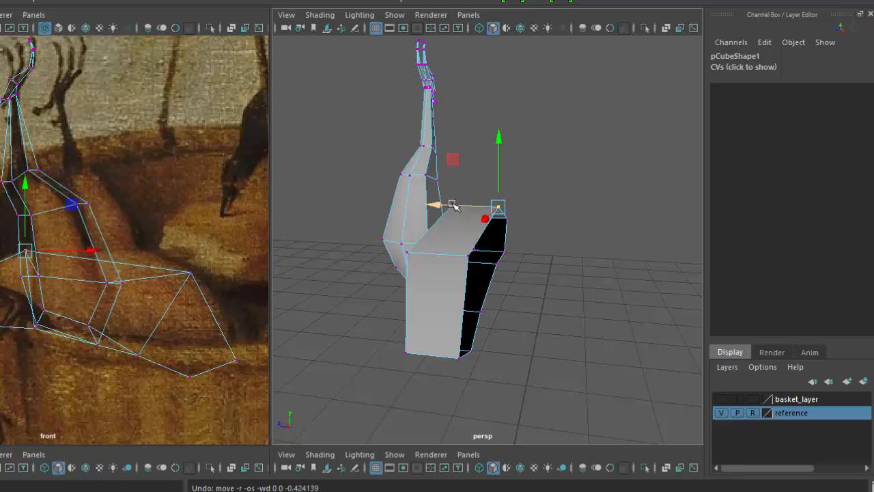
Step: Try moving the same upper seam vertex inward along Z and mirroring the half chicken in -Z
drag(450, 203, 424, 212)
right_drag(459, 235, 521, 199)
click(461, 269)
shift+right_drag(618, 175, 750, 398)
alt+drag(686, 372, 432, 272)
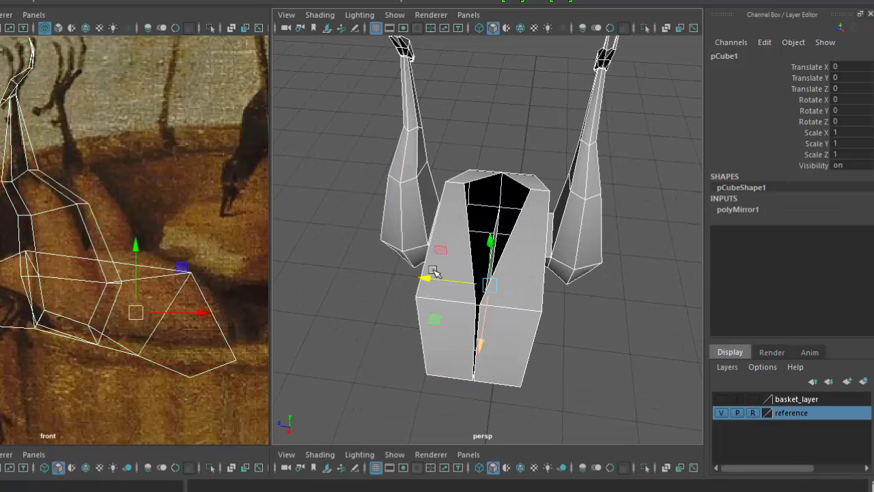
Step: Undo the mirror and the inward move of the seam vertex
key(ctrl+z)
key(ctrl+z)
key(ctrl+z)
key(ctrl+z)
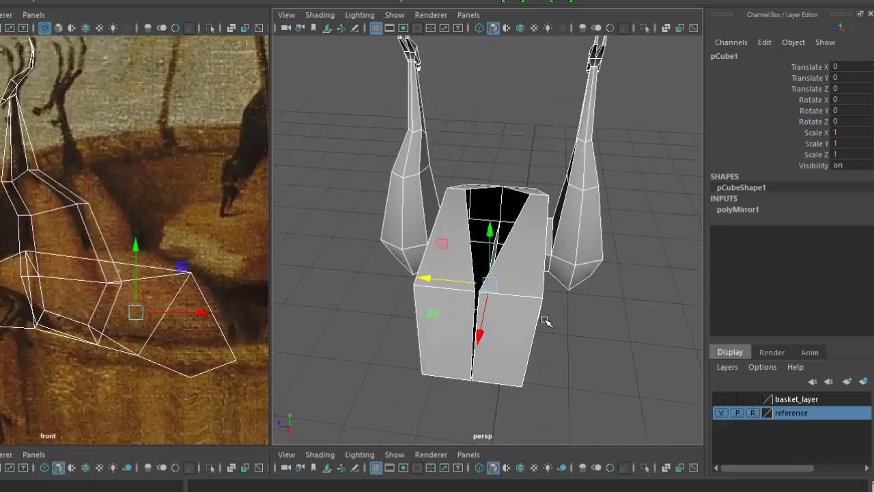
click(497, 234)
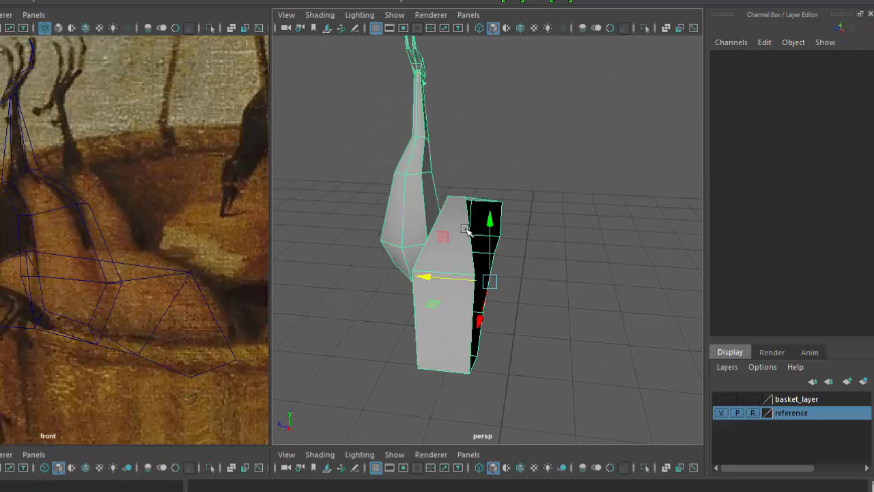
key(ctrl+z)
key(ctrl+z)
key(ctrl+z)
key(ctrl+z)
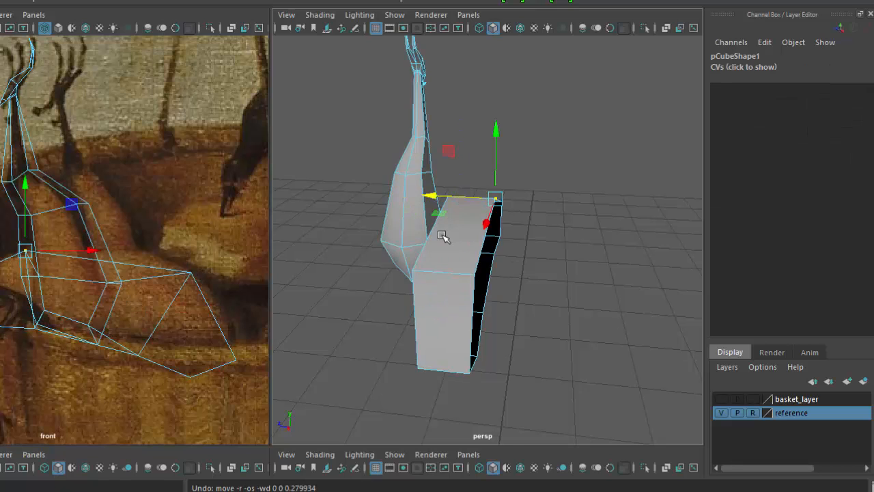
Step: Select all vertices along the open centre edge and scale them repeatedly along Z to line them up in one plane
right_drag(442, 236, 371, 232)
alt+drag(371, 218, 455, 283)
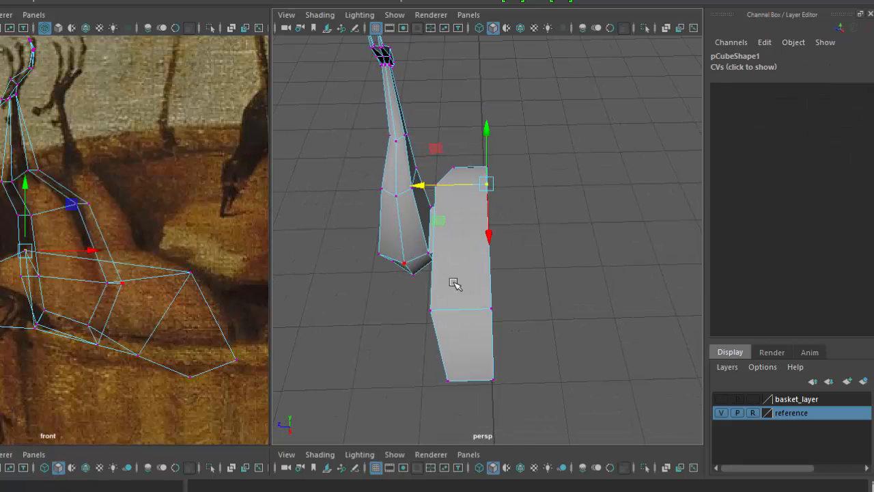
alt+drag(484, 305, 516, 255)
drag(558, 88, 481, 421)
alt+drag(566, 420, 553, 370)
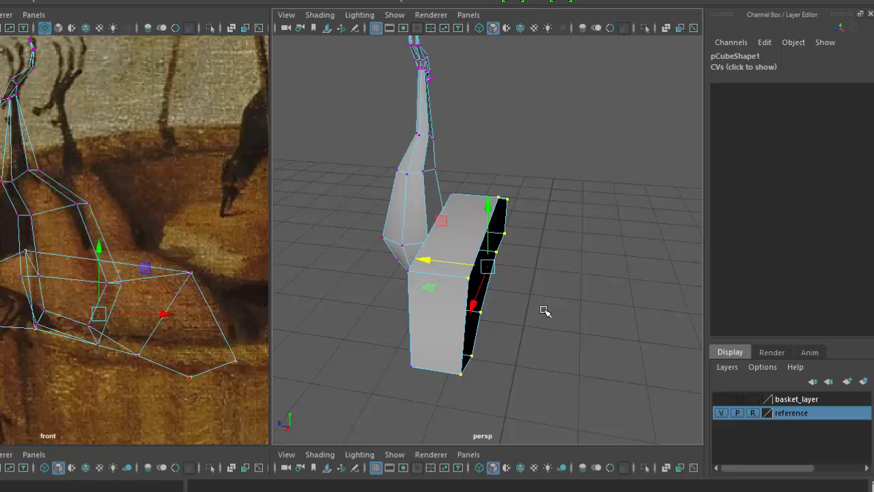
key(r)
alt+drag(433, 299, 441, 335)
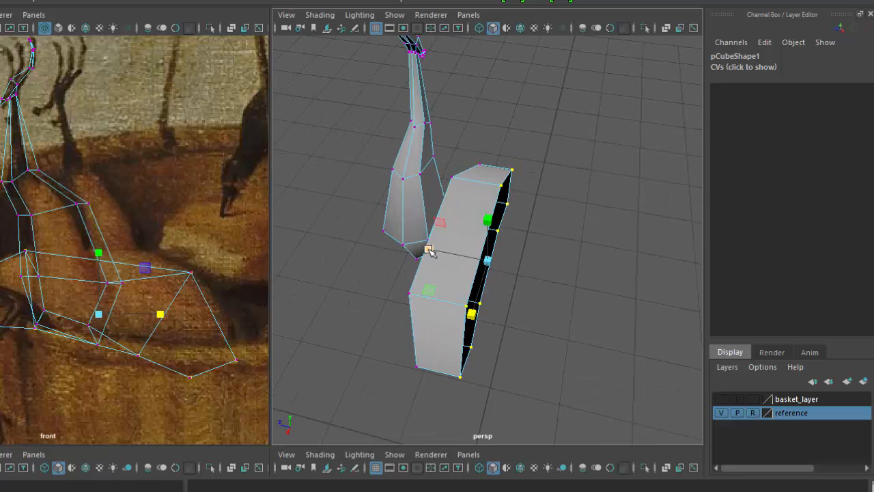
drag(429, 249, 483, 276)
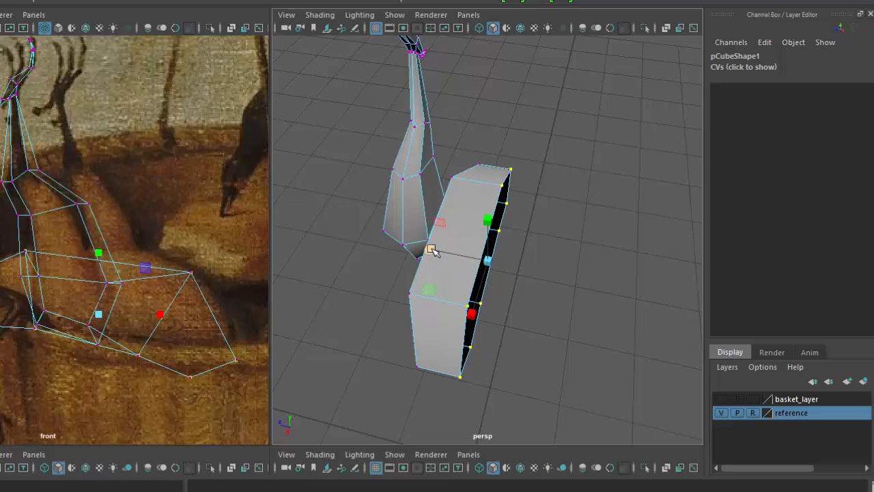
drag(433, 252, 486, 262)
drag(424, 248, 487, 262)
drag(432, 253, 493, 263)
drag(430, 253, 489, 263)
Step: Try scaling two offset top seam vertices flat along Z, then undo these seam changes
drag(429, 251, 415, 267)
drag(508, 271, 501, 273)
key(ctrl+z)
key(ctrl+z)
click(502, 188)
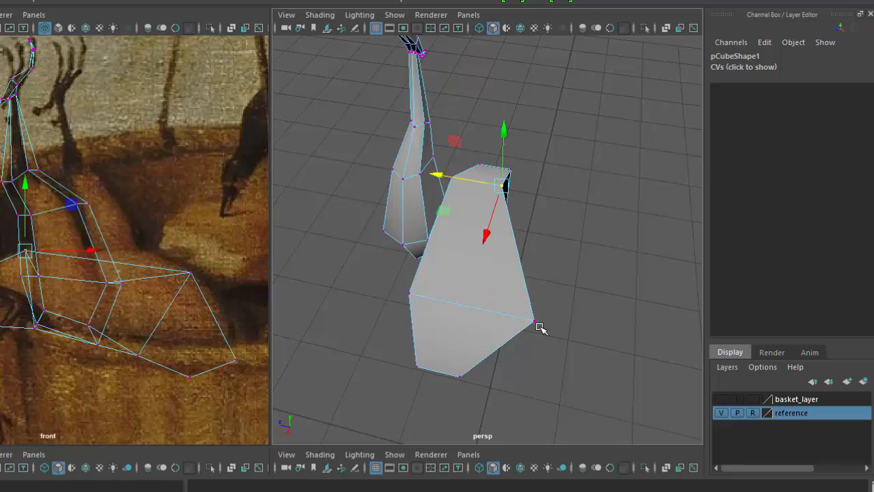
shift+click(529, 320)
key(r)
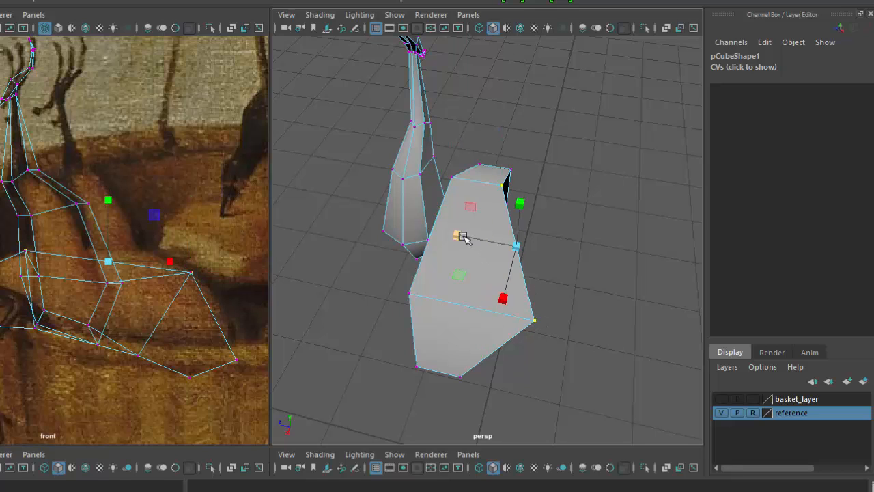
drag(464, 238, 517, 256)
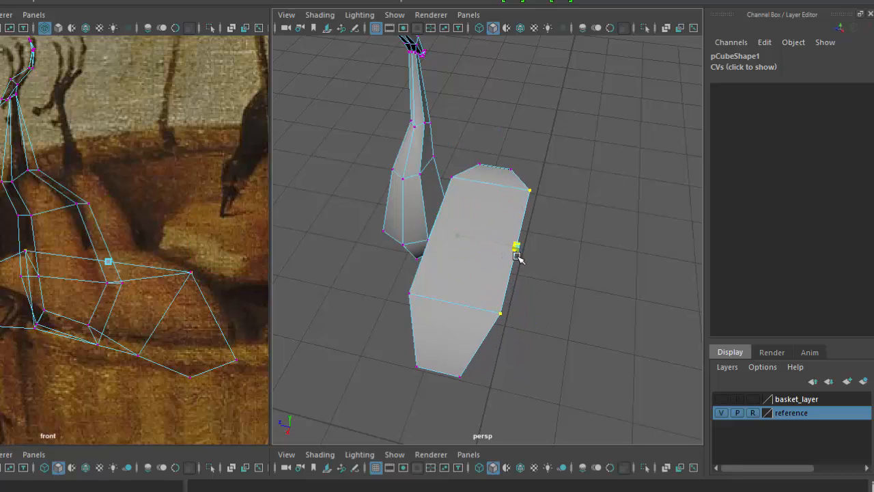
key(ctrl+z)
key(ctrl+z)
key(ctrl+z)
key(ctrl+z)
key(ctrl+z)
Step: Return to object mode and mirror the half chicken in the -Z direction to create the complete body with both legs
right_drag(479, 193, 534, 161)
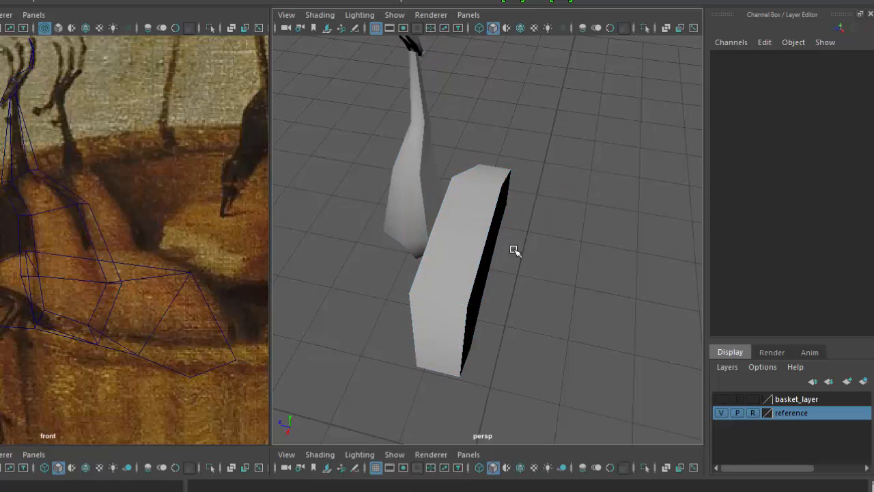
click(475, 205)
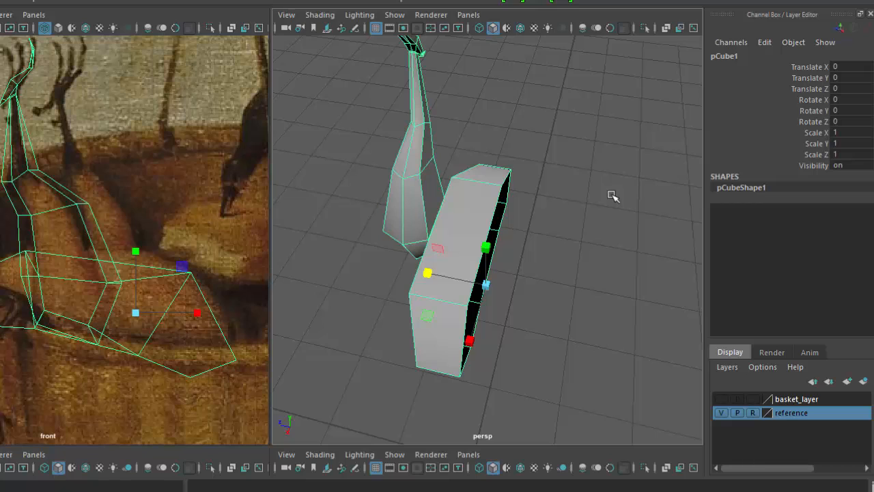
key(q)
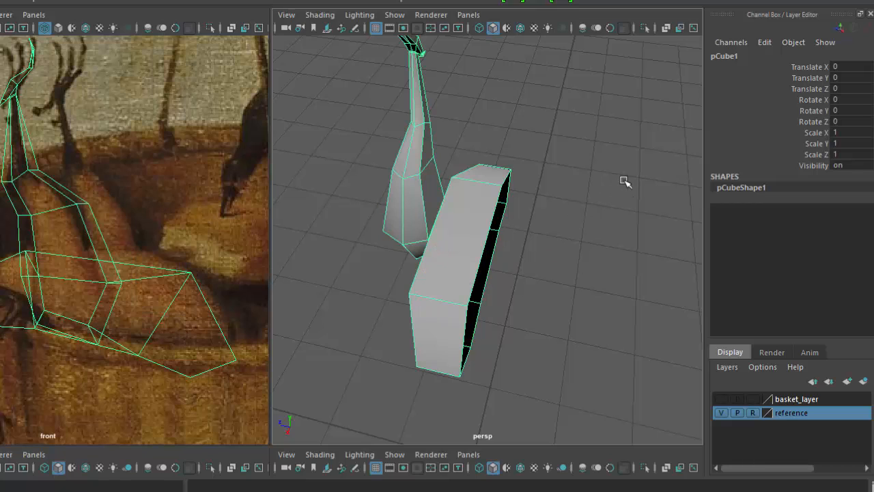
shift+right_drag(591, 123, 598, 278)
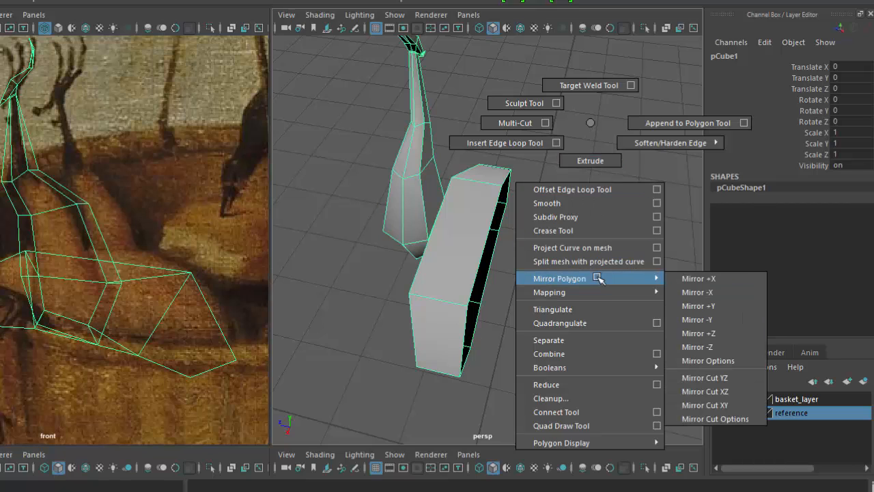
shift+right_drag(672, 275, 713, 349)
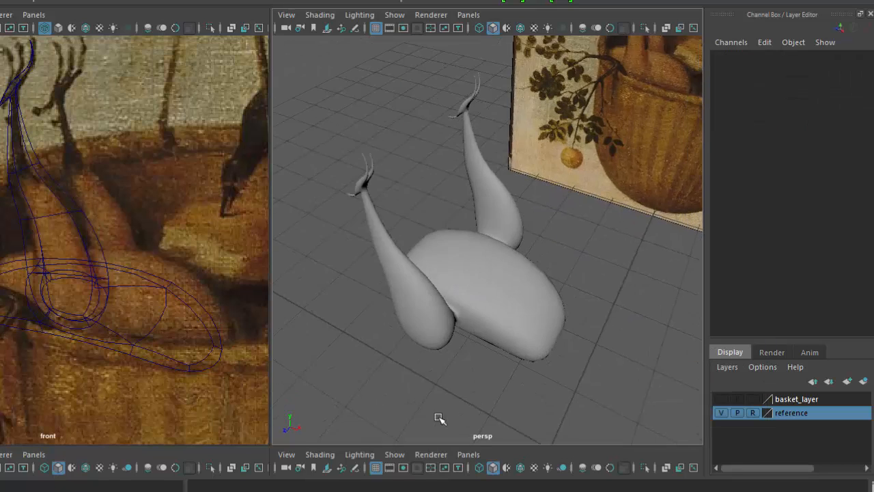
Step: Deselect the mirrored chicken and turn on the visibility of basket_layer to show the basket together with it
alt+drag(437, 416, 464, 328)
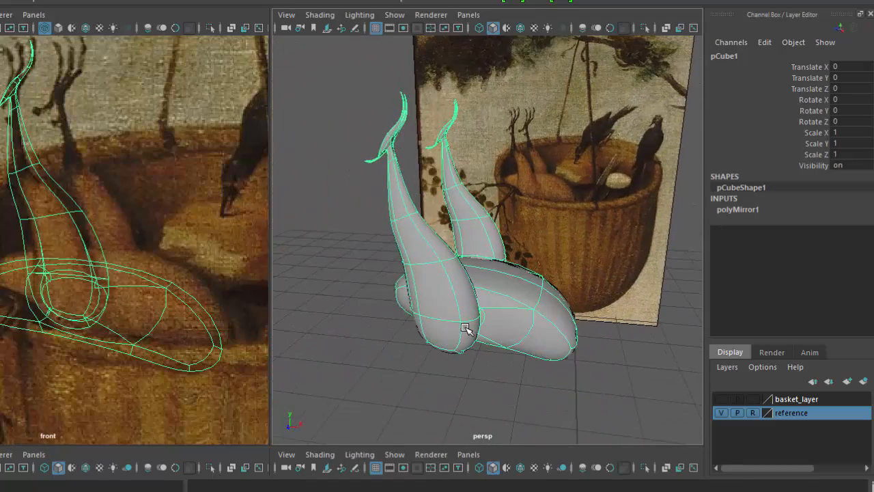
click(339, 281)
alt+drag(339, 280, 524, 353)
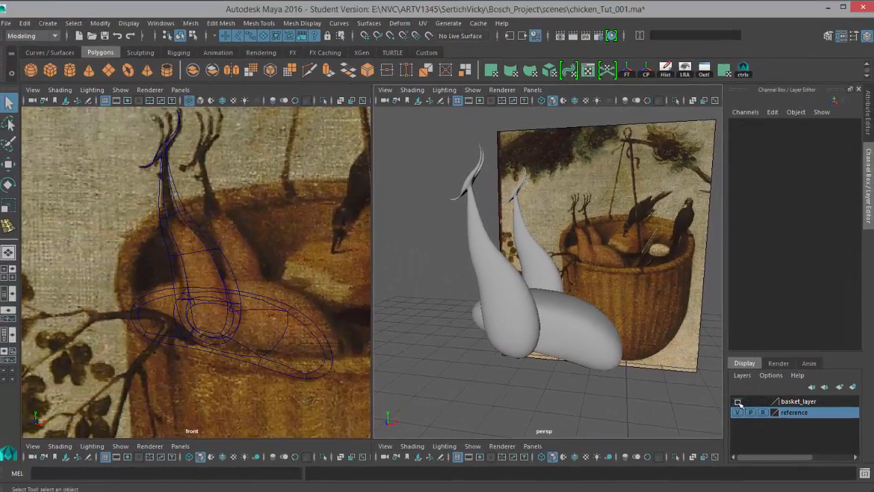
click(737, 402)
scroll(548, 348, down, 2)
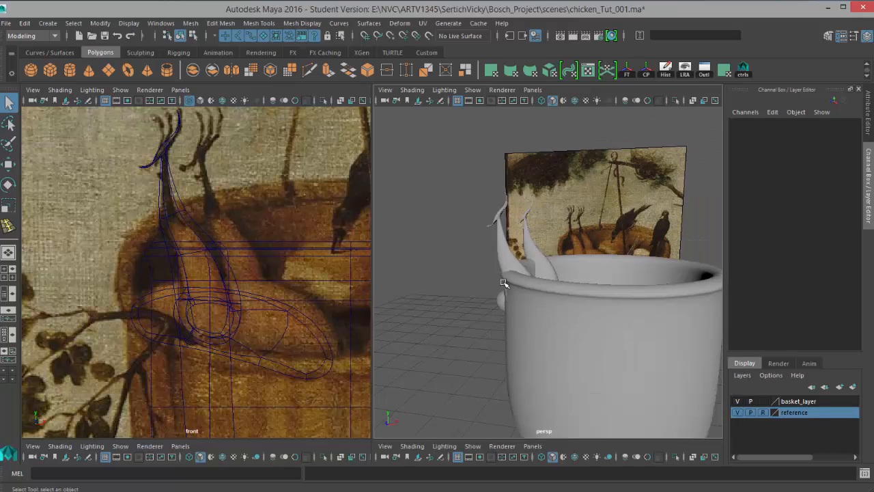
Step: Select the chicken and raise it to the basket's rim, about 0.8 in Y, with a Z rotation of -1.875
click(508, 263)
scroll(531, 299, down, 2)
alt+middle_drag(533, 300, 497, 314)
scroll(499, 318, up, 1)
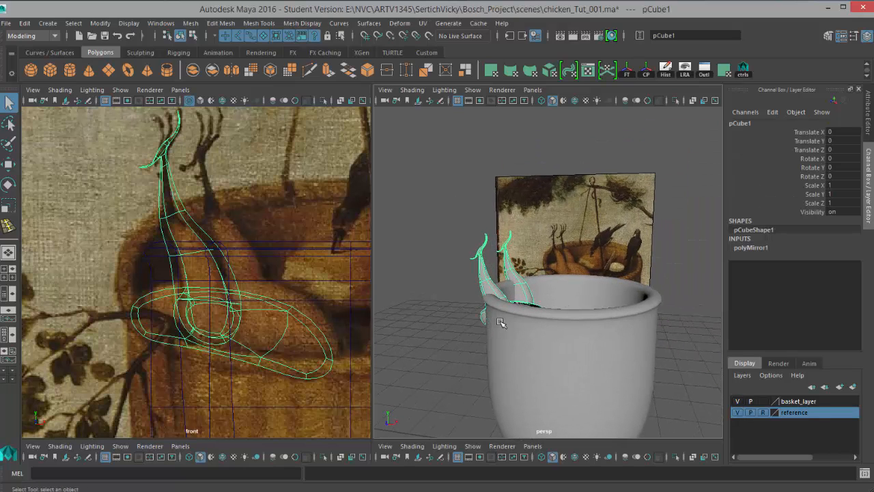
key(w)
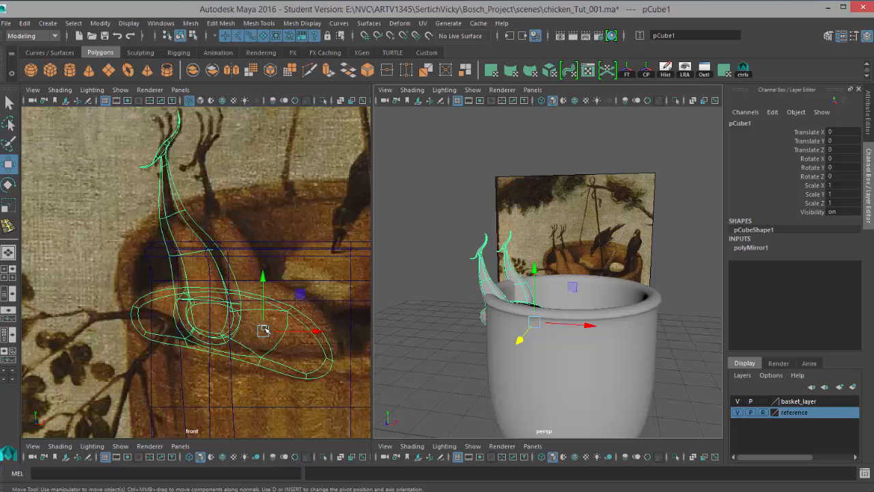
scroll(224, 300, down, 5)
alt+drag(536, 330, 498, 357)
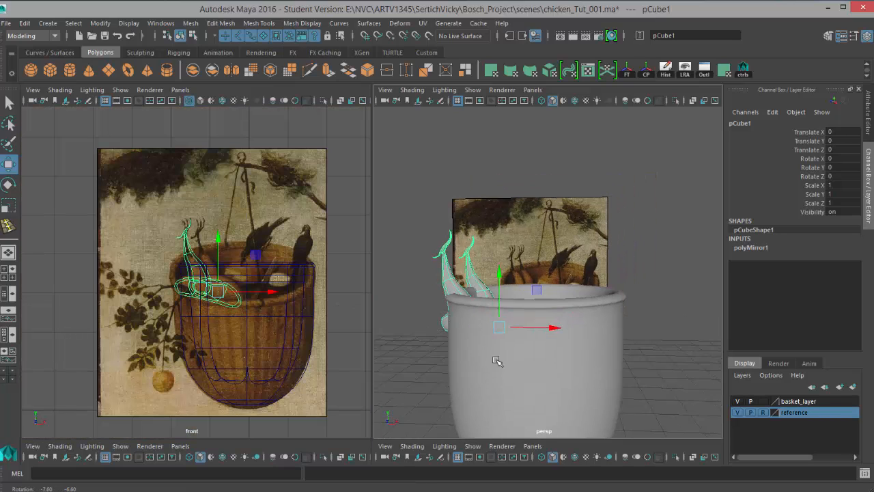
drag(219, 292, 223, 264)
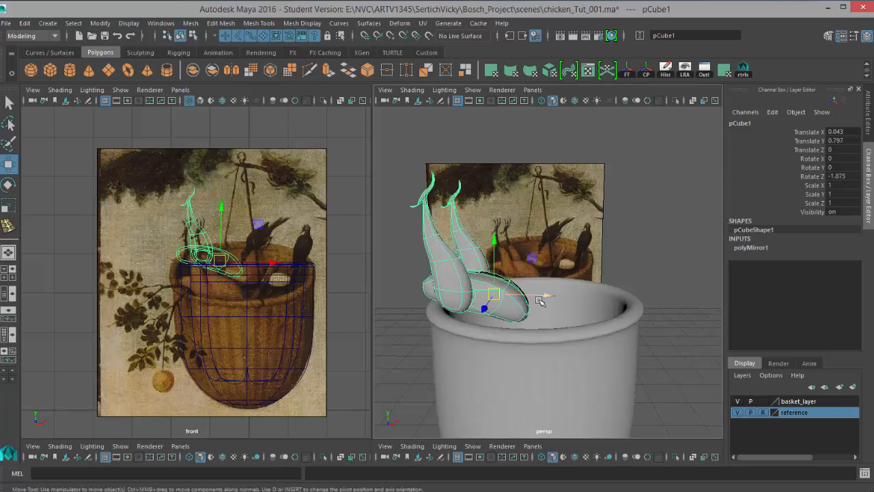
Step: Move the chicken into the basket's opening, about 0.46 in X, and scale it uniformly to 1.07
drag(540, 301, 568, 295)
drag(519, 241, 520, 262)
drag(567, 317, 542, 317)
key(r)
key(w)
drag(521, 272, 522, 276)
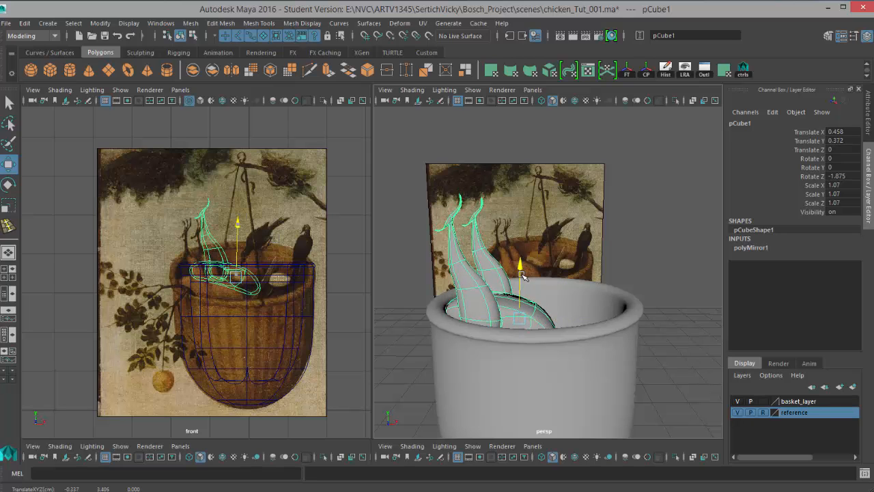
Step: Adjust the chicken's position inside the basket to 0.444 in Y and 0.114 in Z, and select the basket
alt+drag(600, 354, 544, 370)
click(674, 396)
click(501, 321)
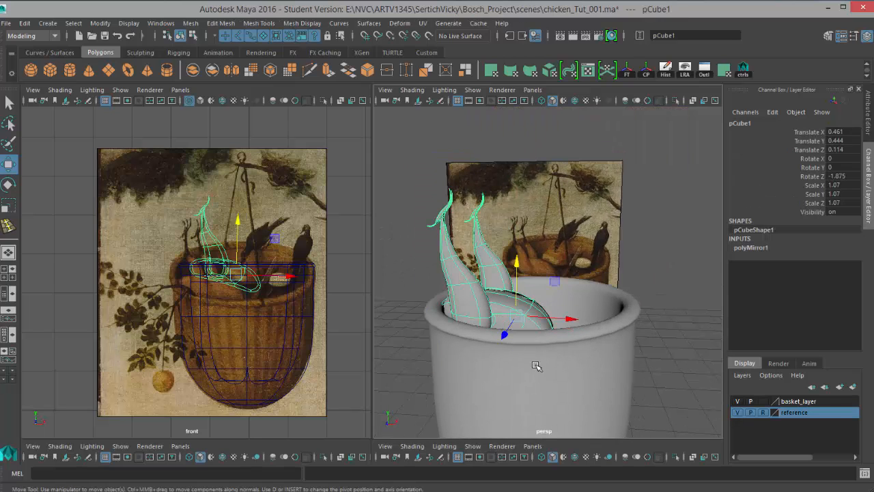
click(547, 370)
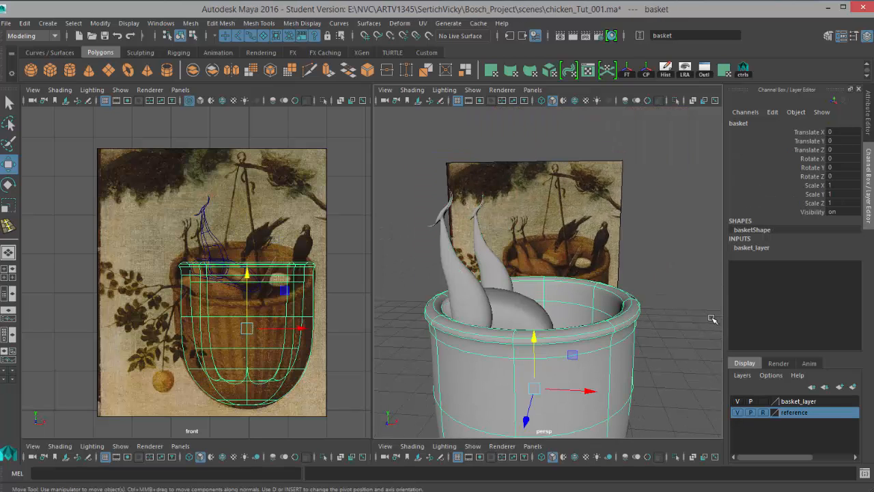